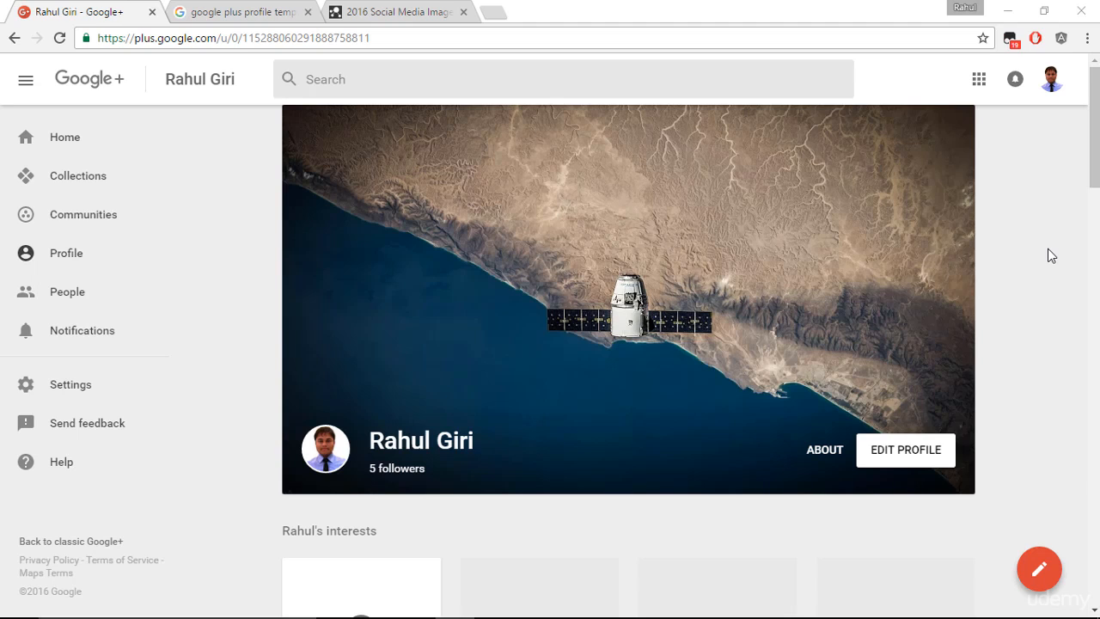
- In the 'google plus profile template' image results, preview the rainbow-grid cover template (620 × 349 px)
scroll(1023, 297, down, 4)
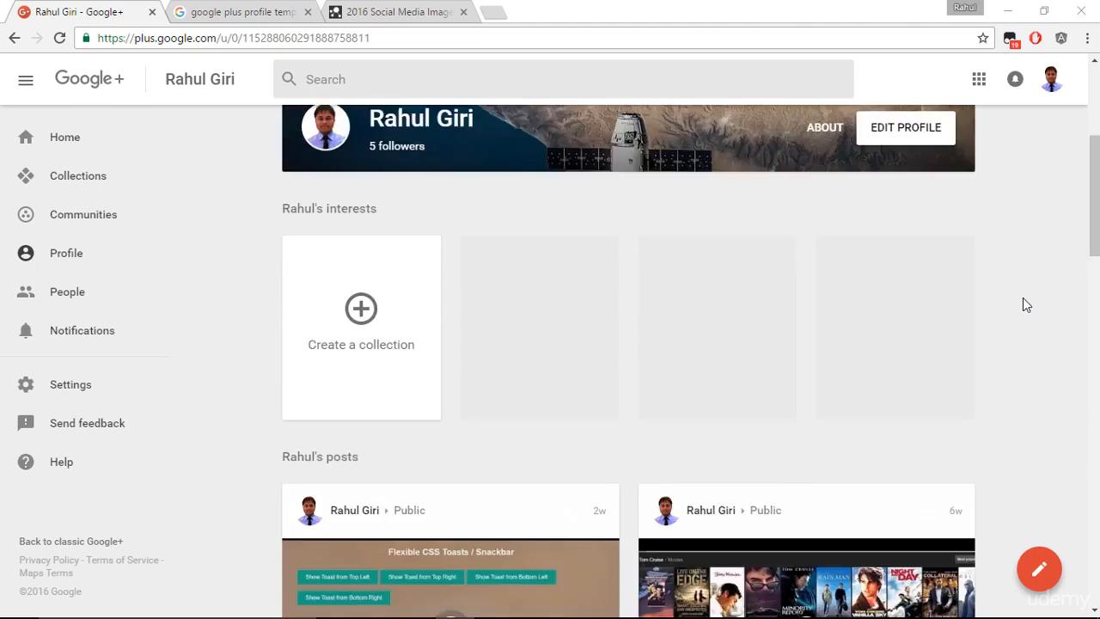
scroll(1023, 297, up, 3)
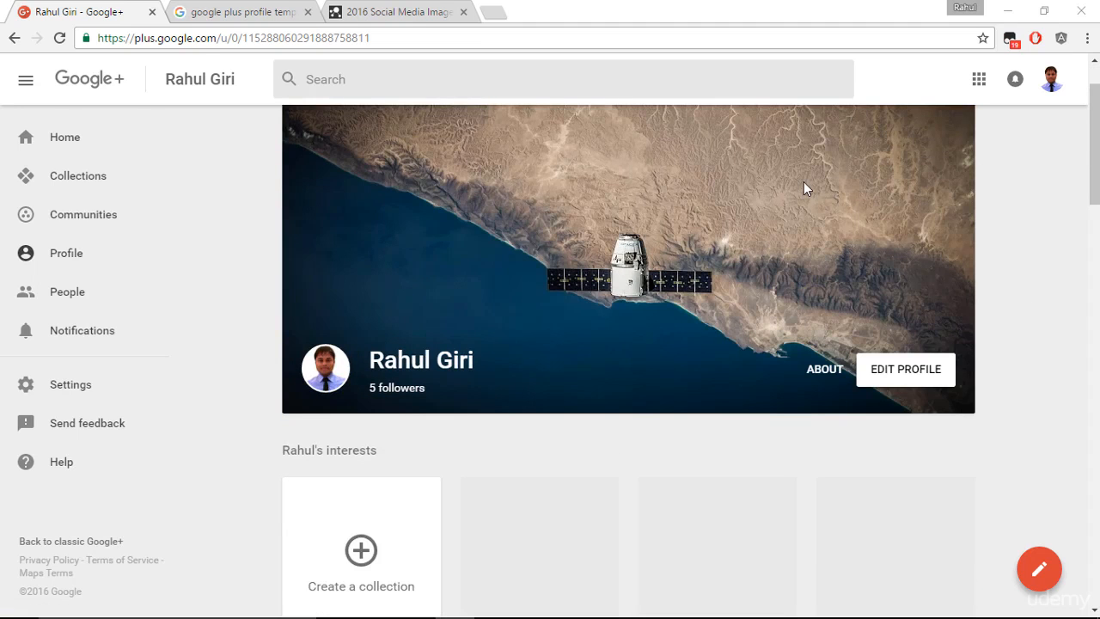
scroll(748, 245, up, 1)
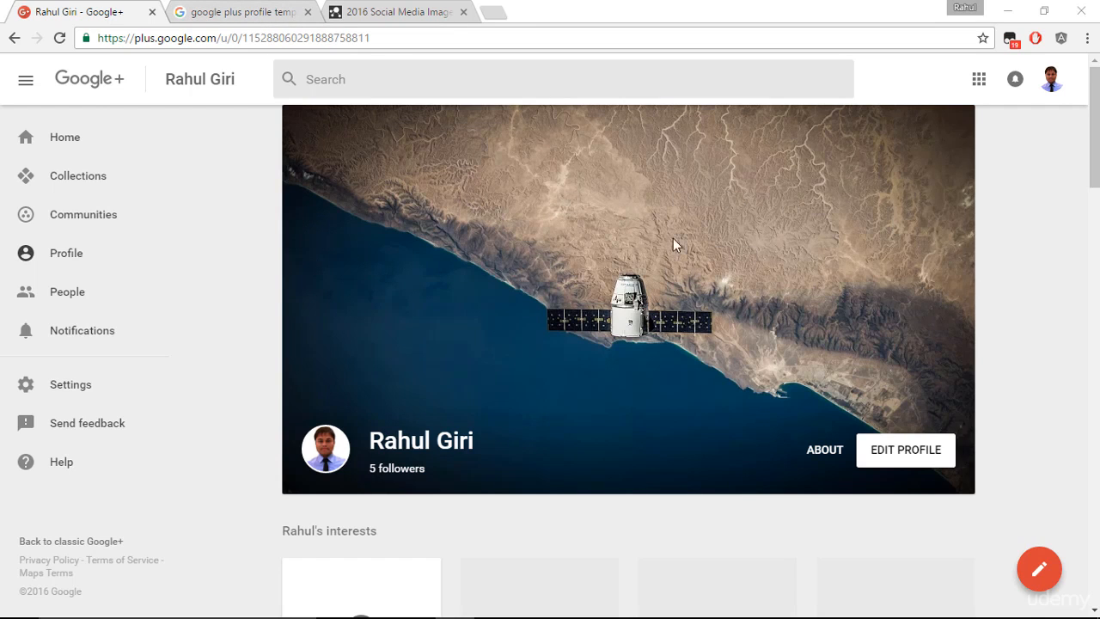
click(221, 12)
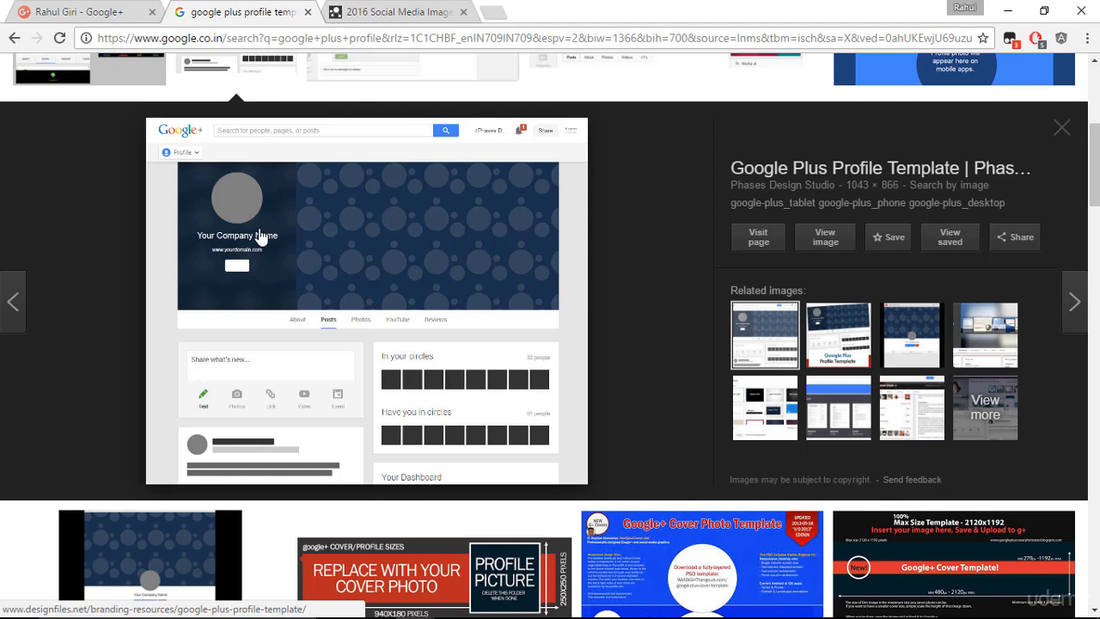
scroll(331, 237, up, 5)
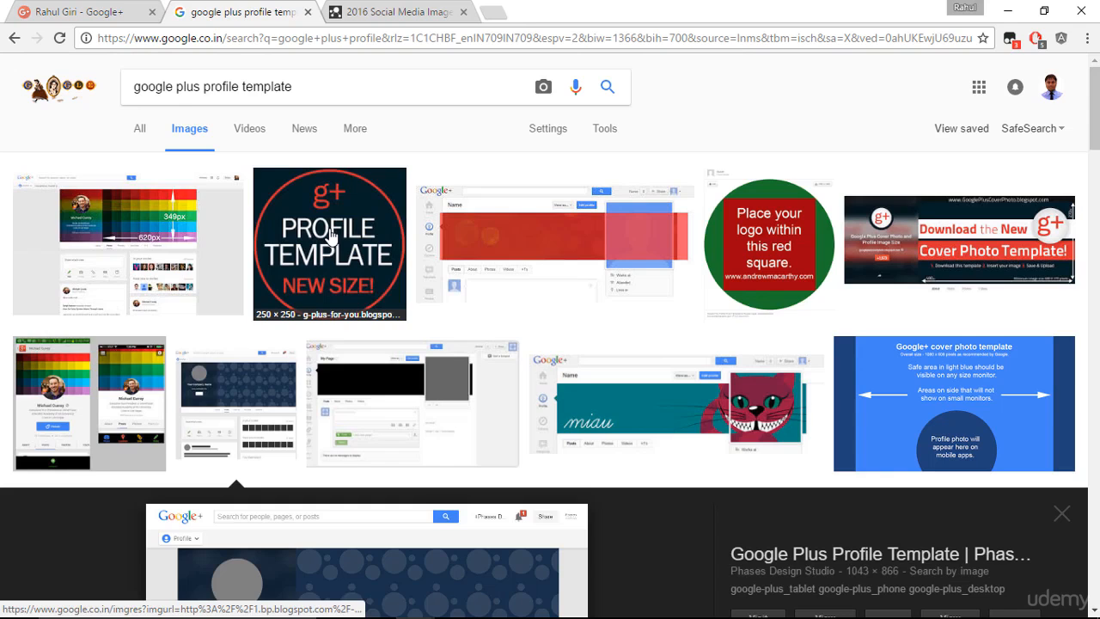
click(125, 238)
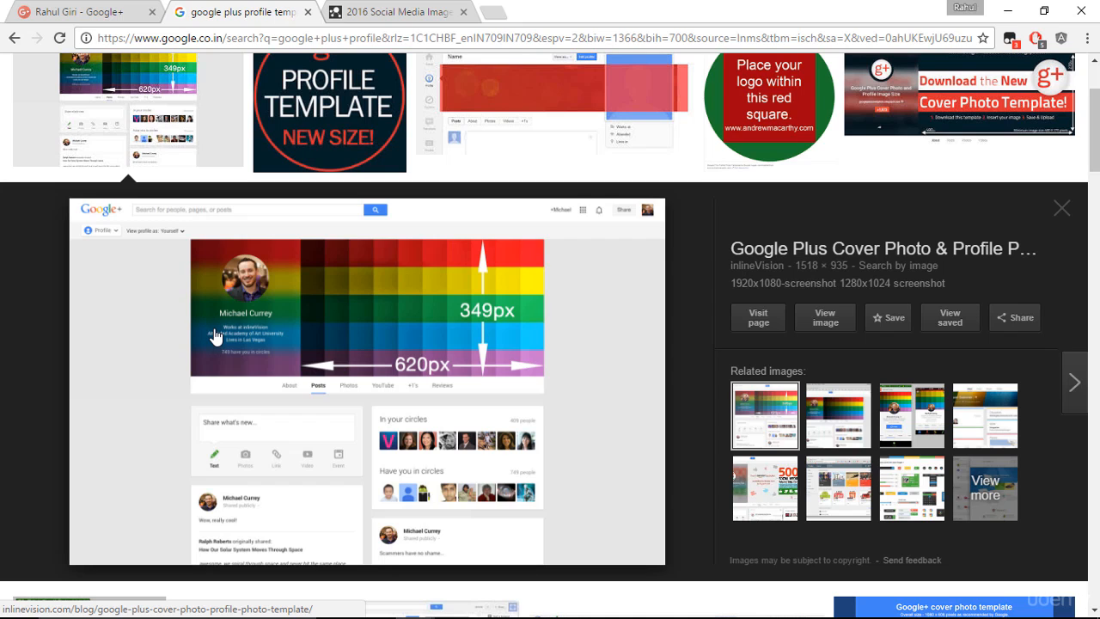
- Switch over to the social media image sizes cheat sheet
scroll(391, 318, down, 1)
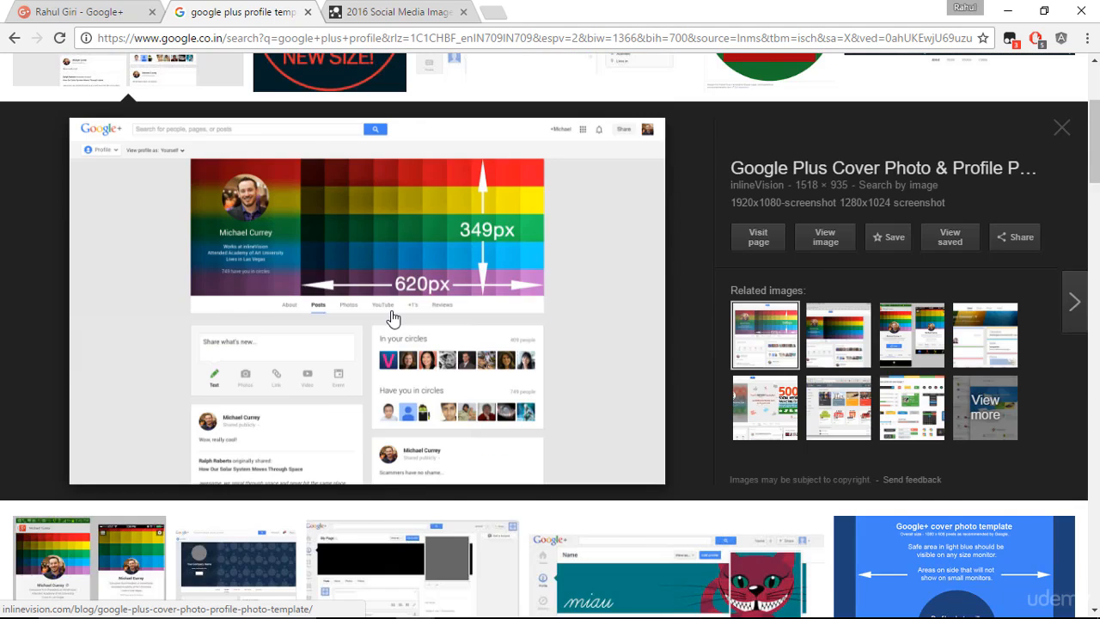
scroll(391, 318, up, 1)
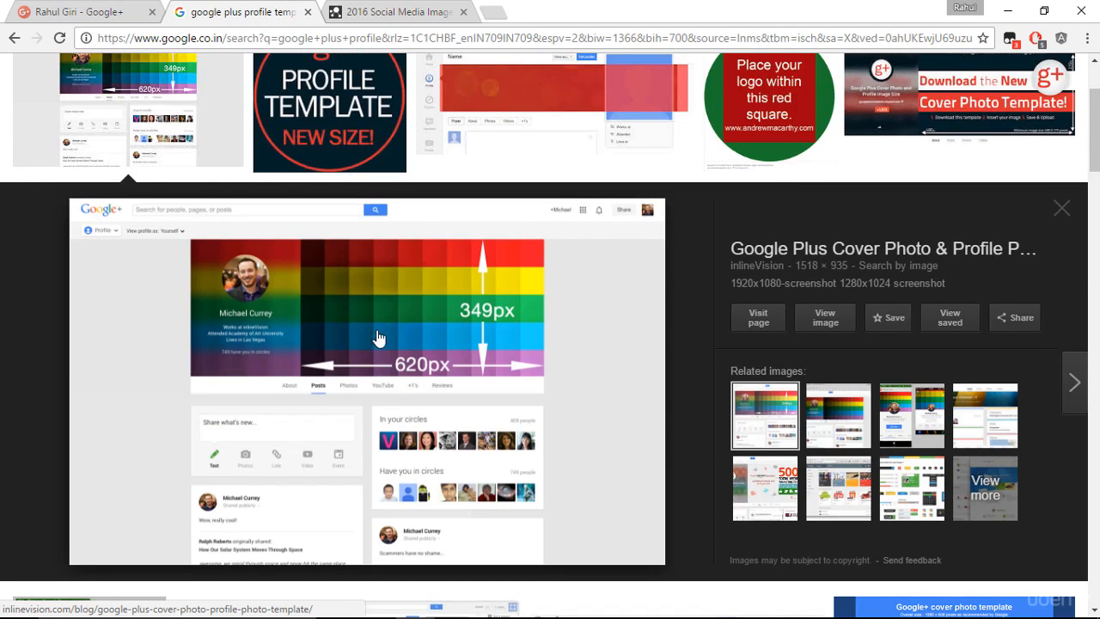
click(404, 11)
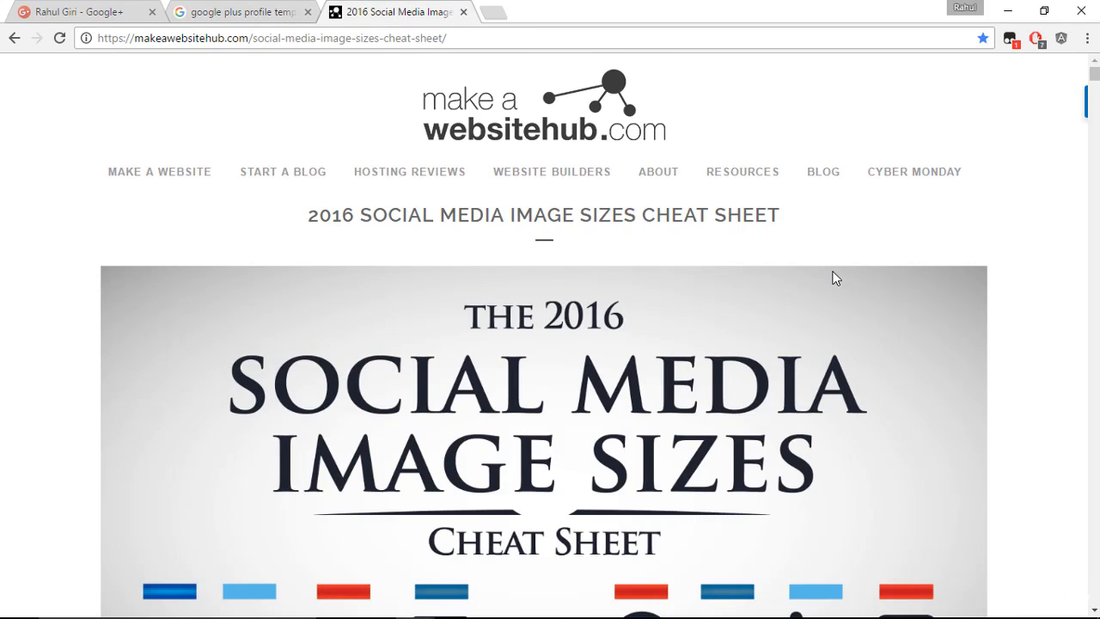
- Read the cheat sheet's Google+ sizes (cover 1080 × 608, profile 250 × 250), then return to the profile
scroll(836, 278, down, 3)
scroll(663, 276, up, 3)
scroll(1024, 361, down, 15)
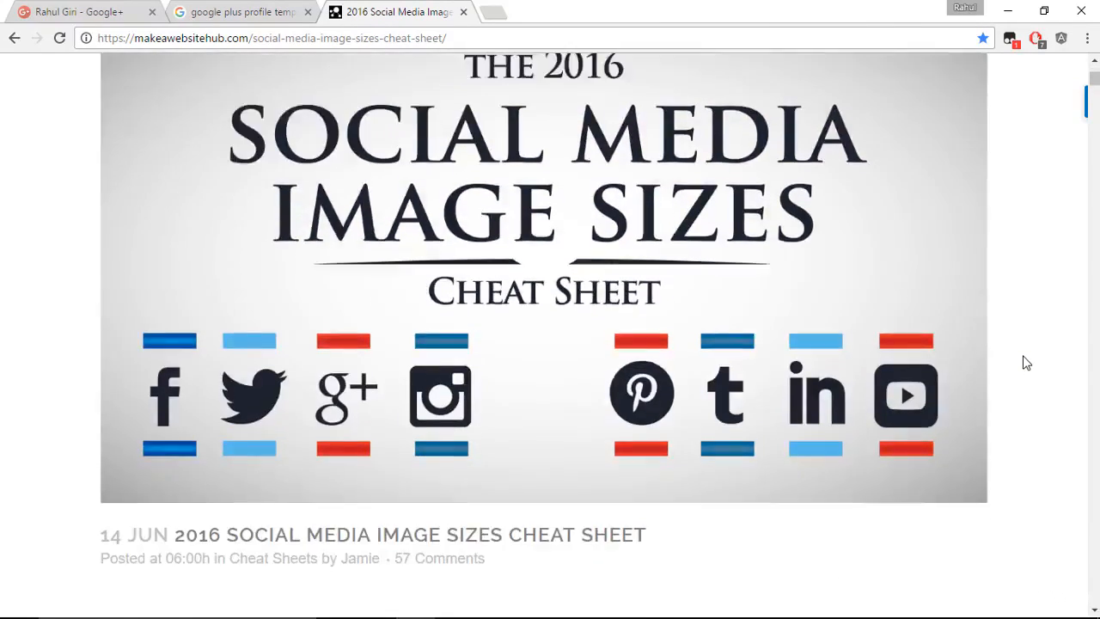
scroll(1025, 361, down, 20)
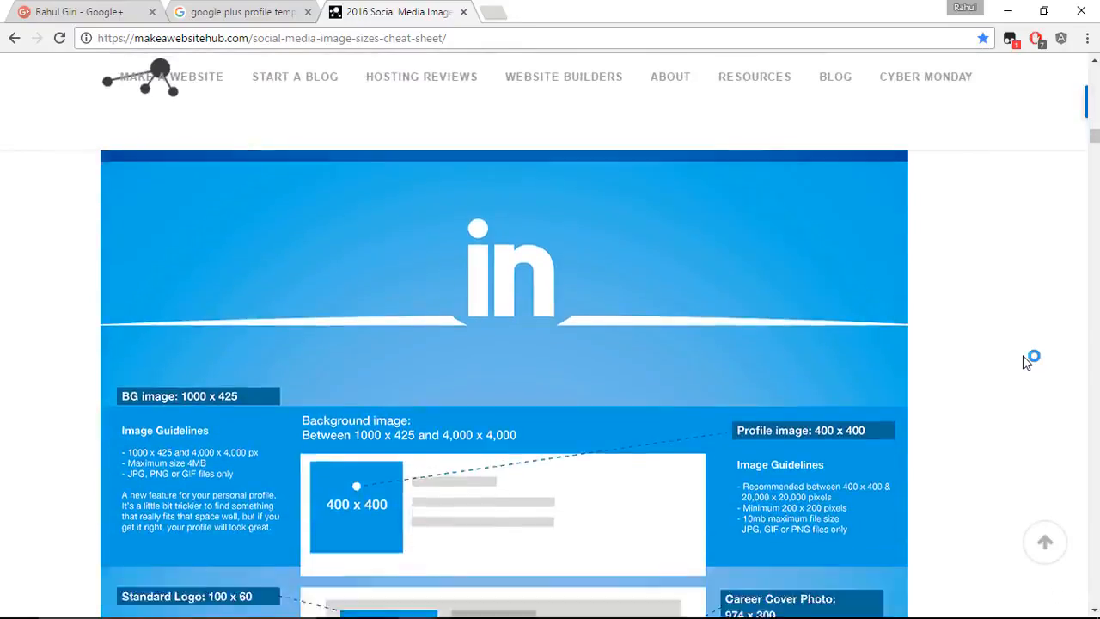
scroll(1025, 361, down, 20)
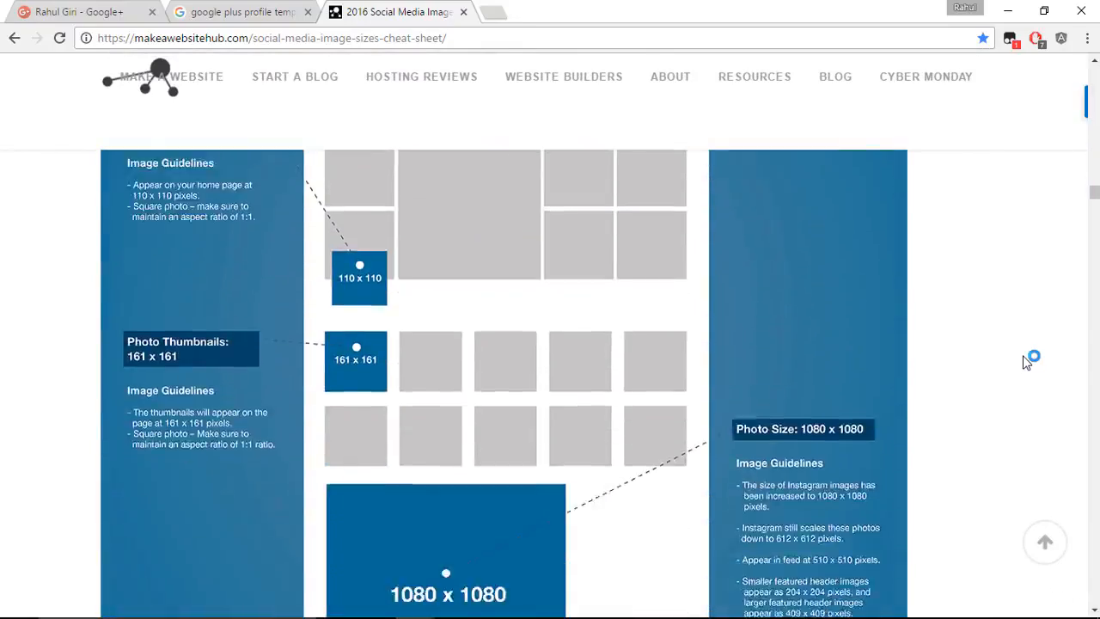
scroll(1025, 362, down, 20)
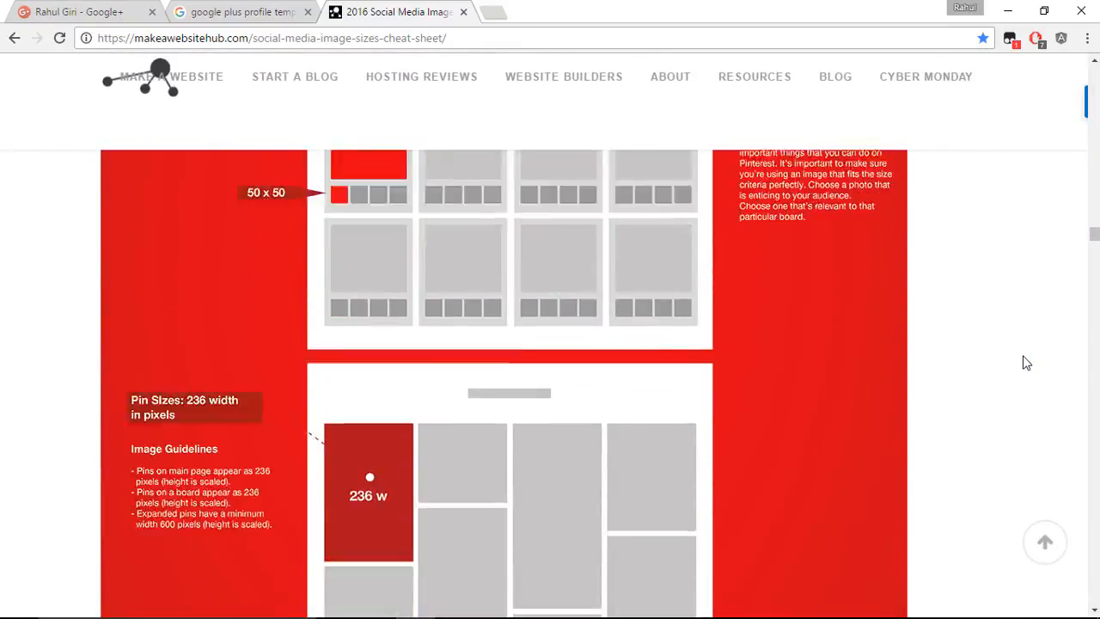
scroll(1024, 362, down, 5)
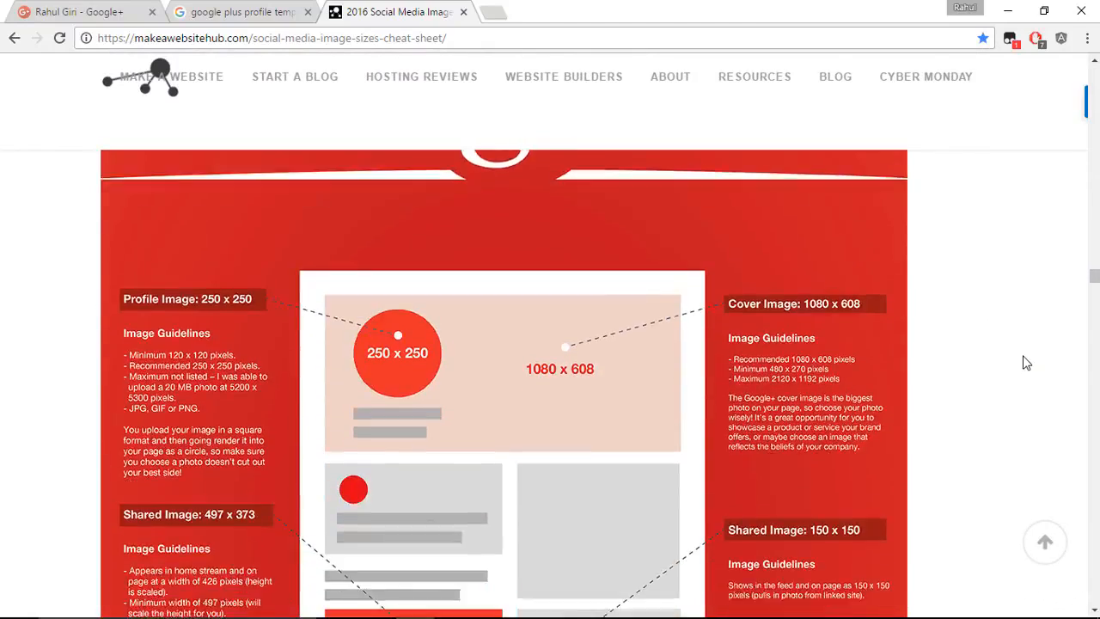
scroll(997, 363, up, 2)
scroll(994, 364, down, 3)
scroll(983, 361, down, 2)
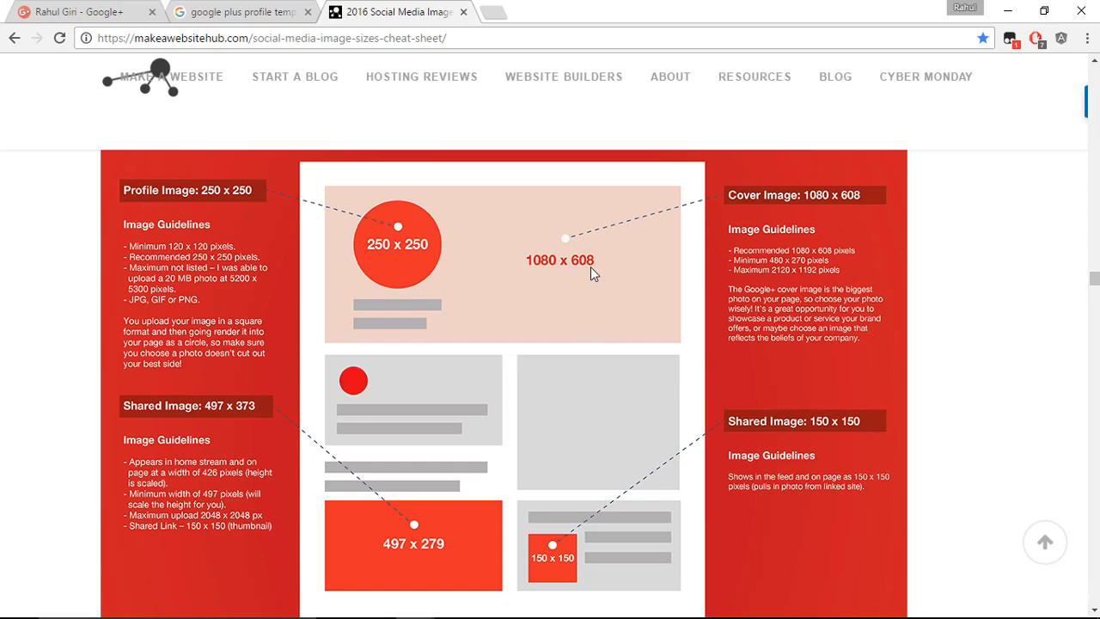
click(99, 11)
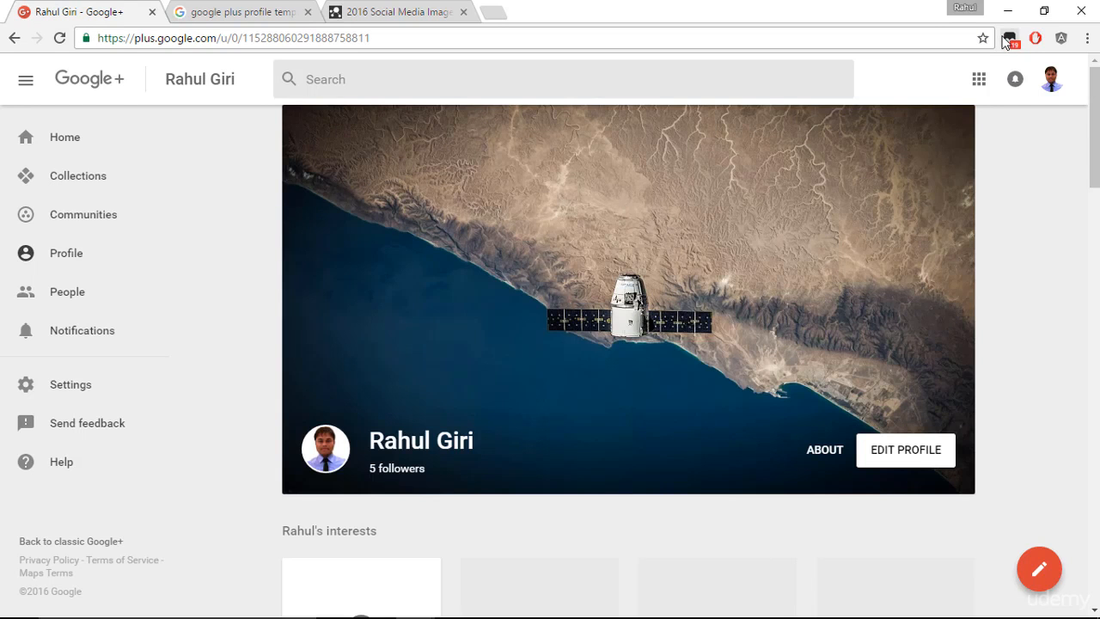
- Turn on the Page Ruler extension, measure a strip across the cover, and zoom the page out
drag(999, 41, 787, 41)
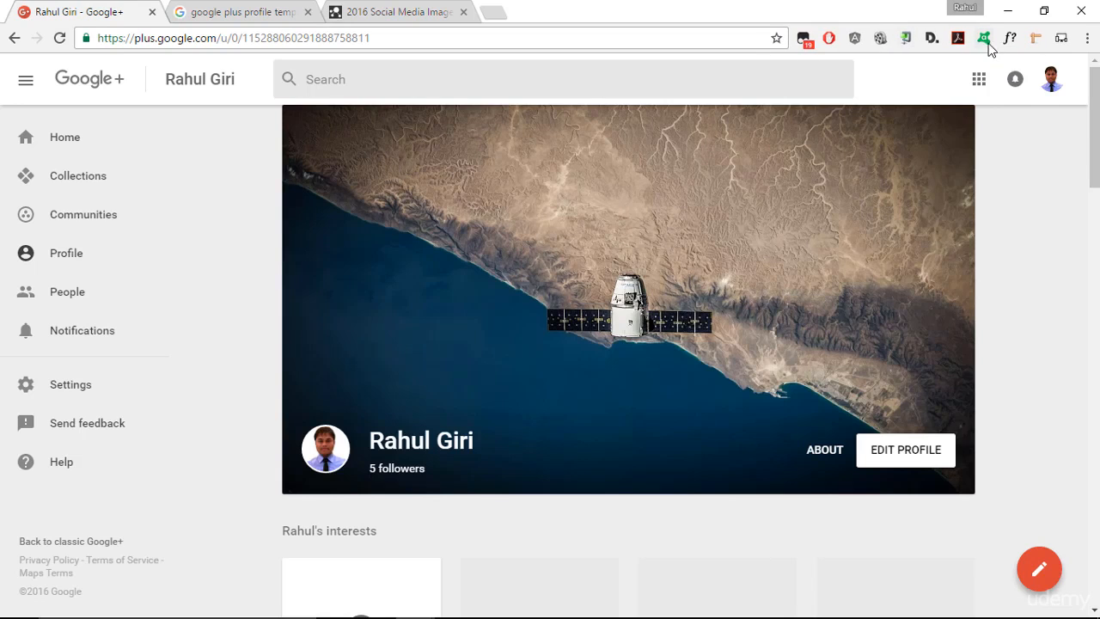
click(1035, 38)
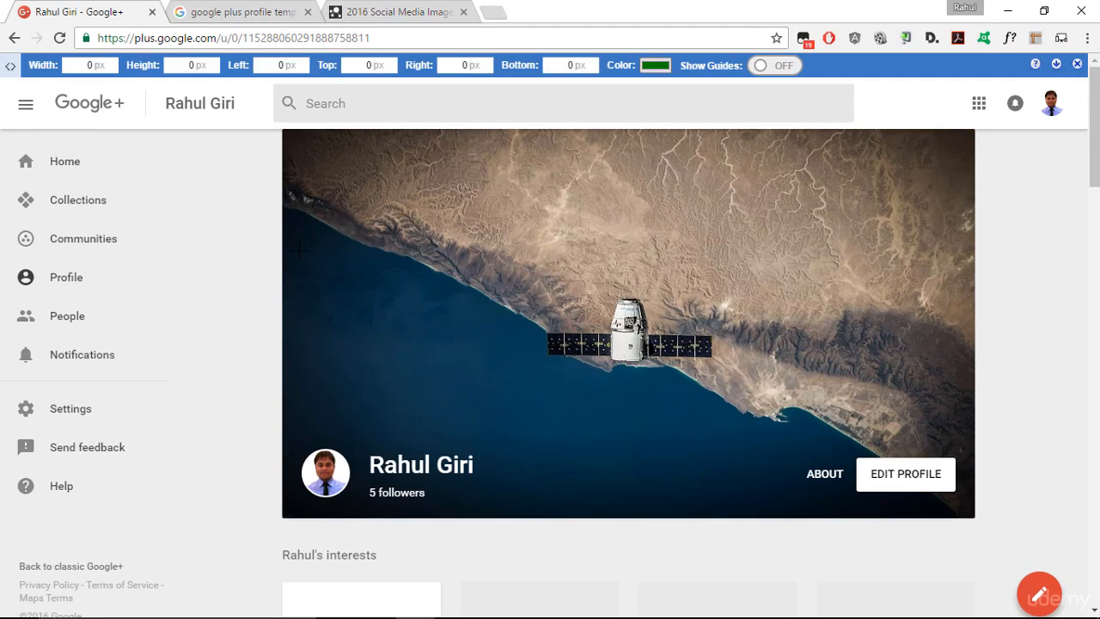
drag(284, 249, 974, 308)
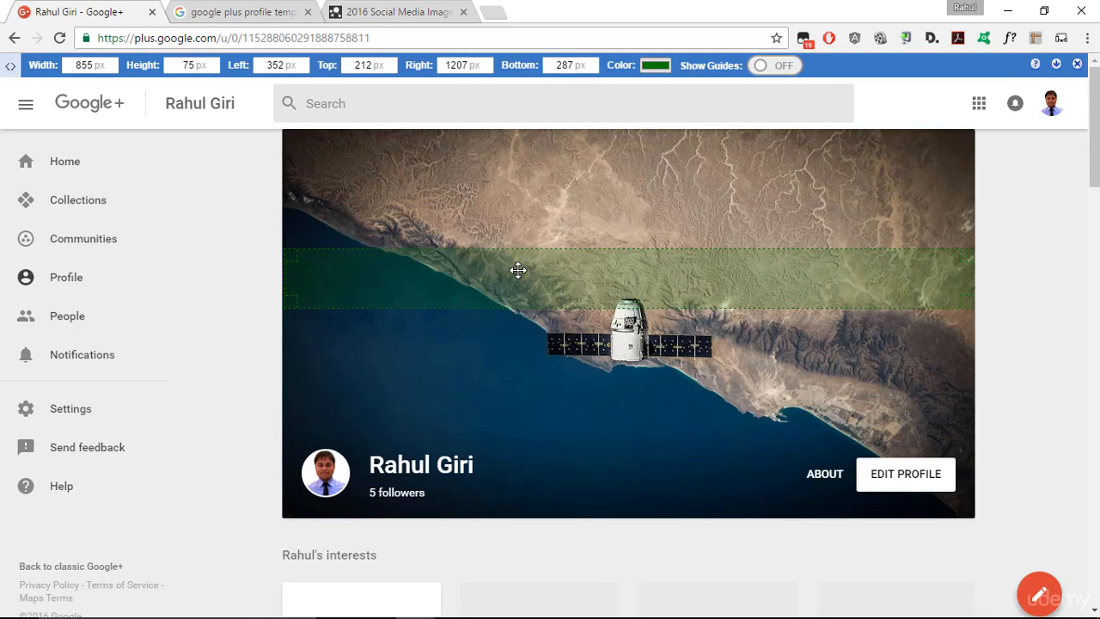
key(ctrl+minus)
key(ctrl+minus)
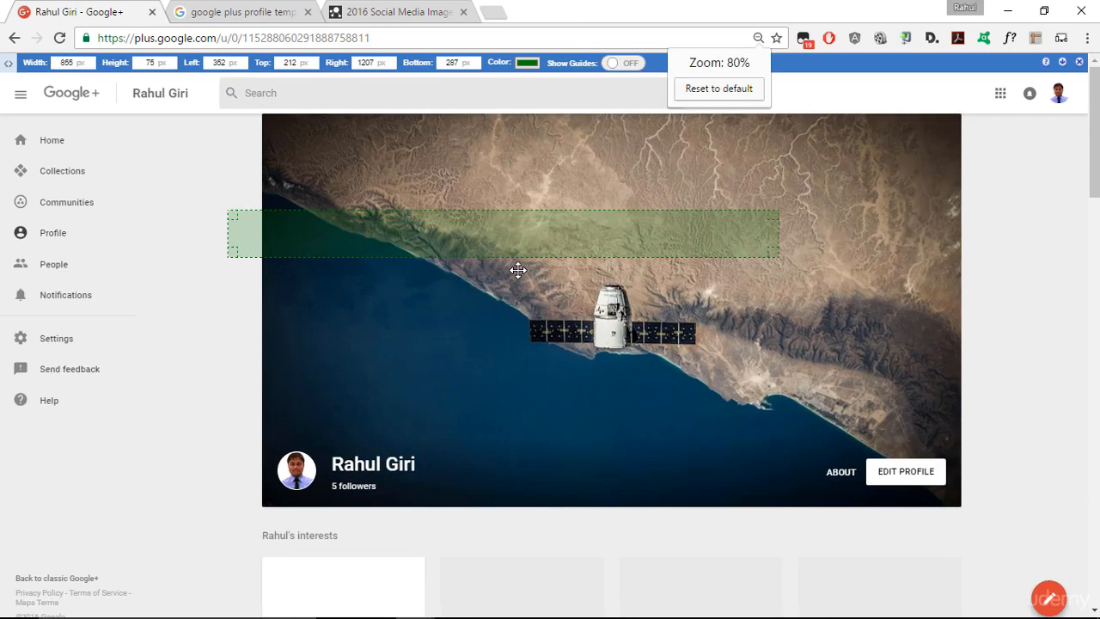
key(ctrl+minus)
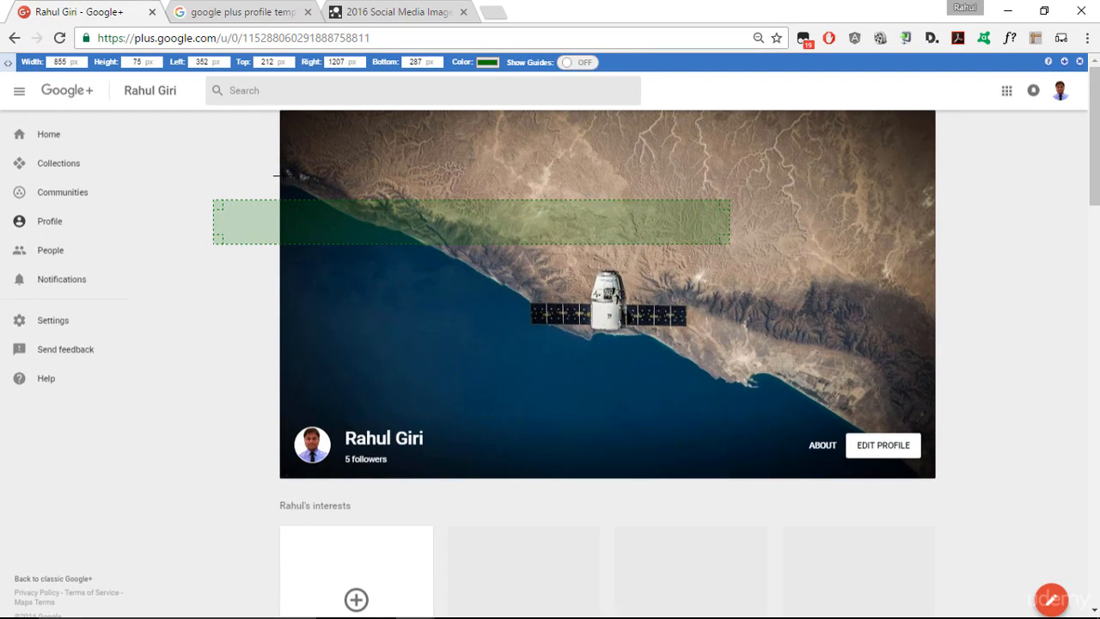
- At 67% zoom, redraw and adjust the measuring box to span the cover at 1083 × 250 px
drag(277, 176, 938, 328)
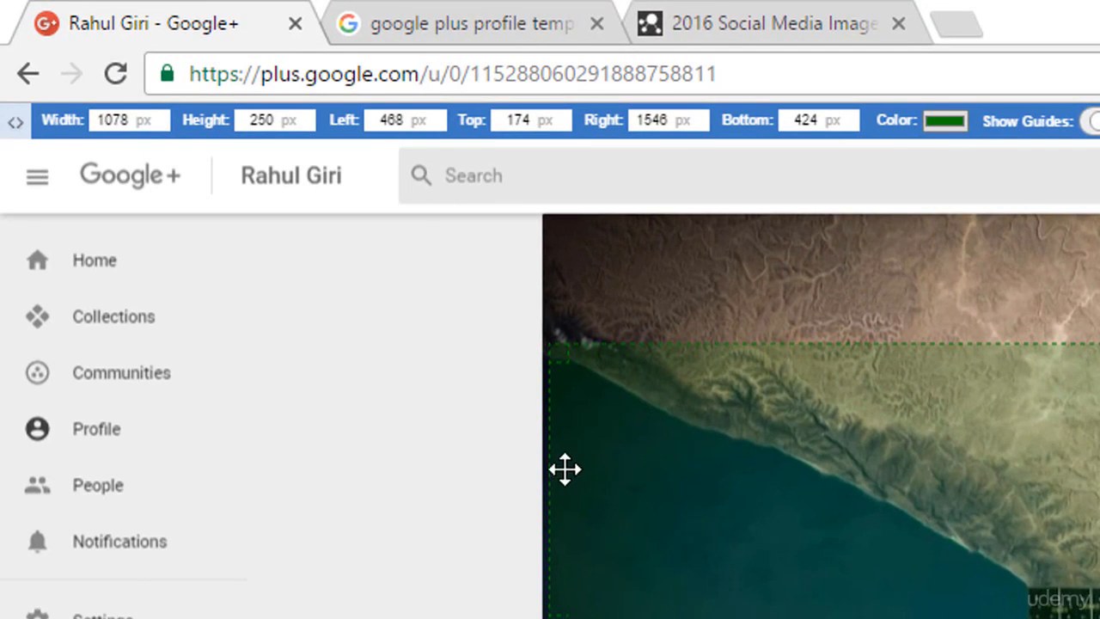
drag(558, 467, 550, 467)
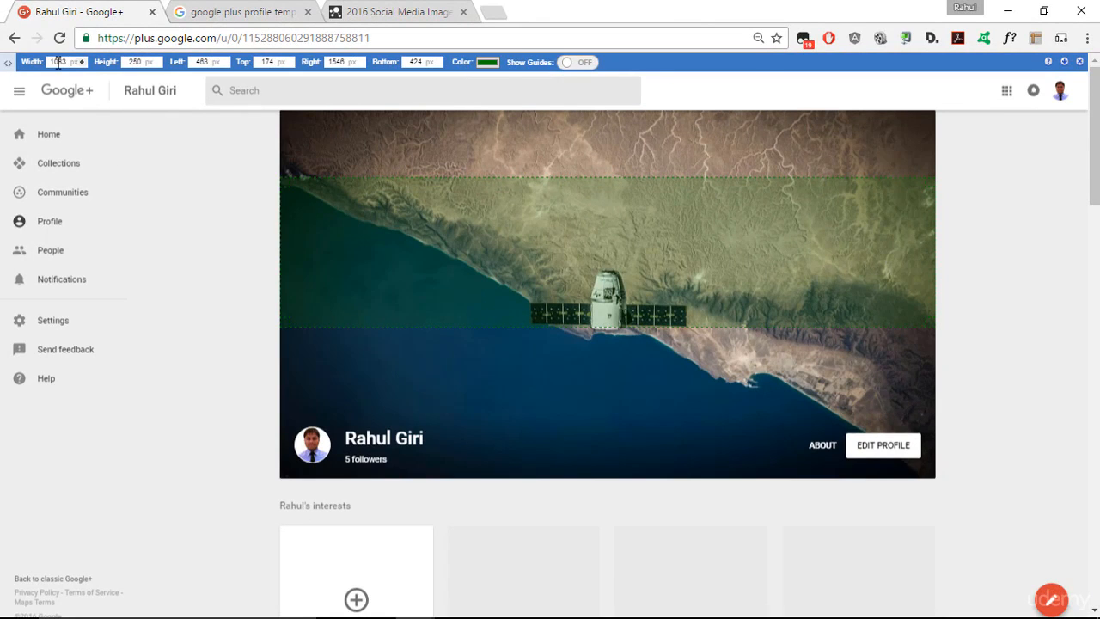
key(ctrl+plus)
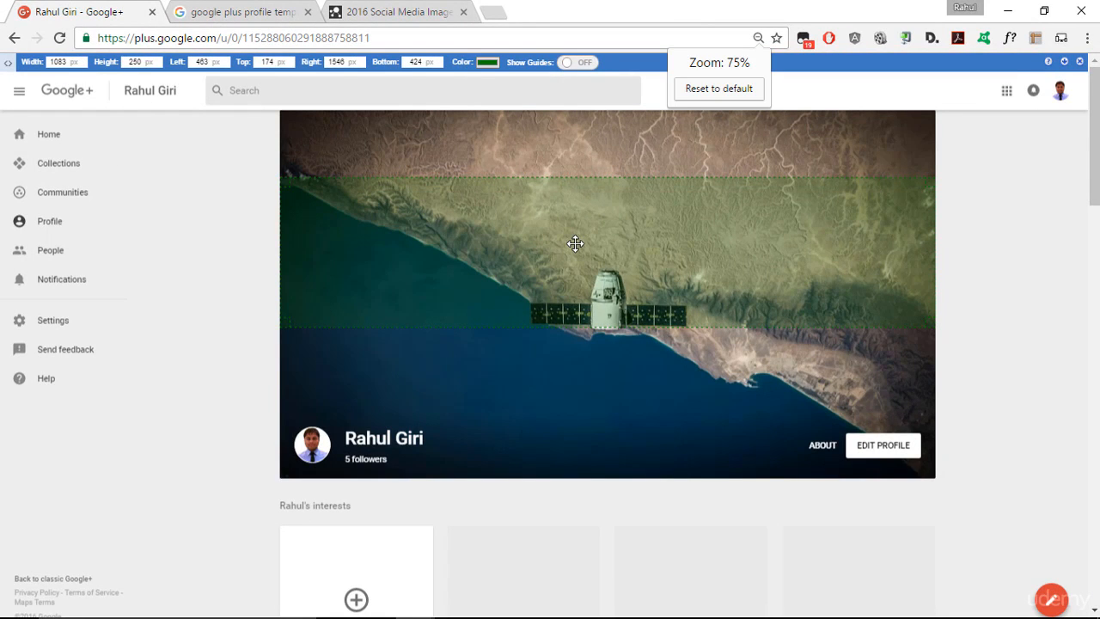
key(ctrl+minus)
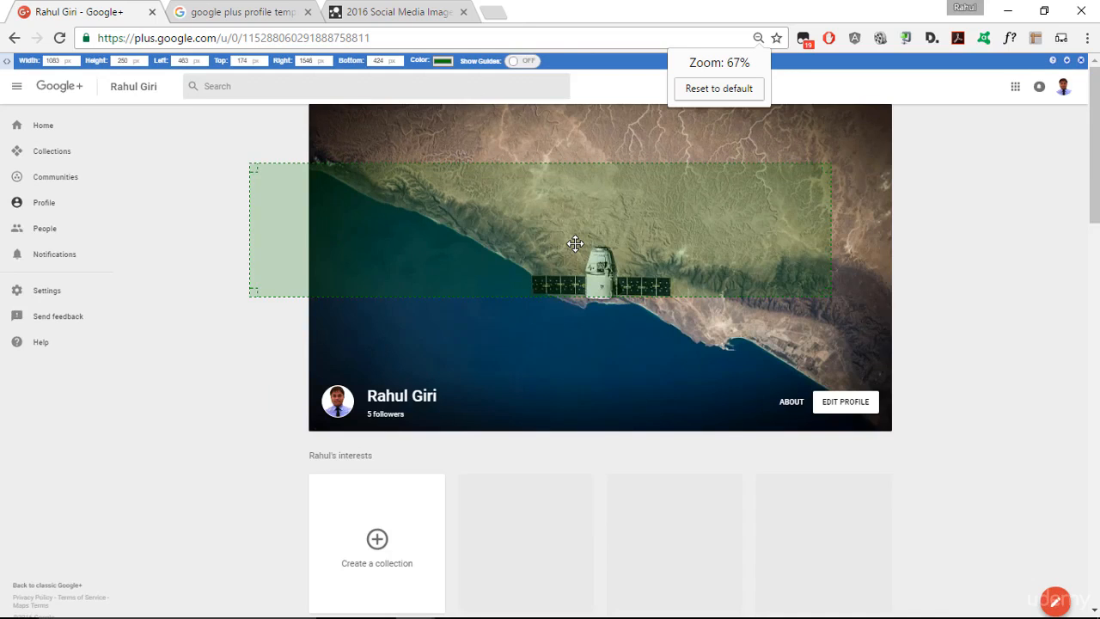
drag(377, 198, 409, 207)
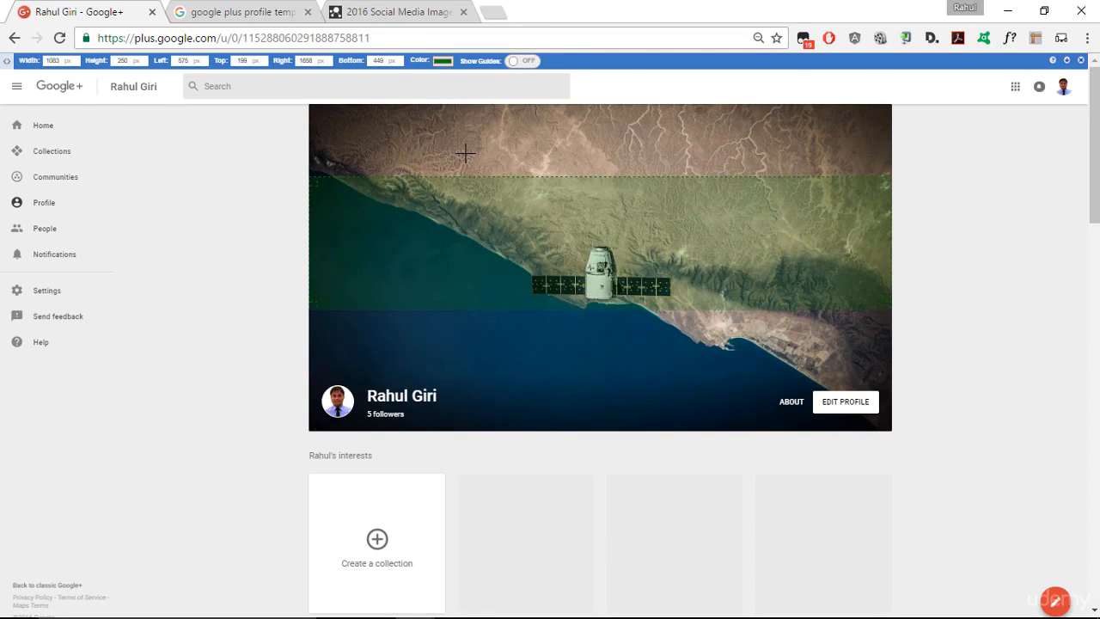
click(382, 11)
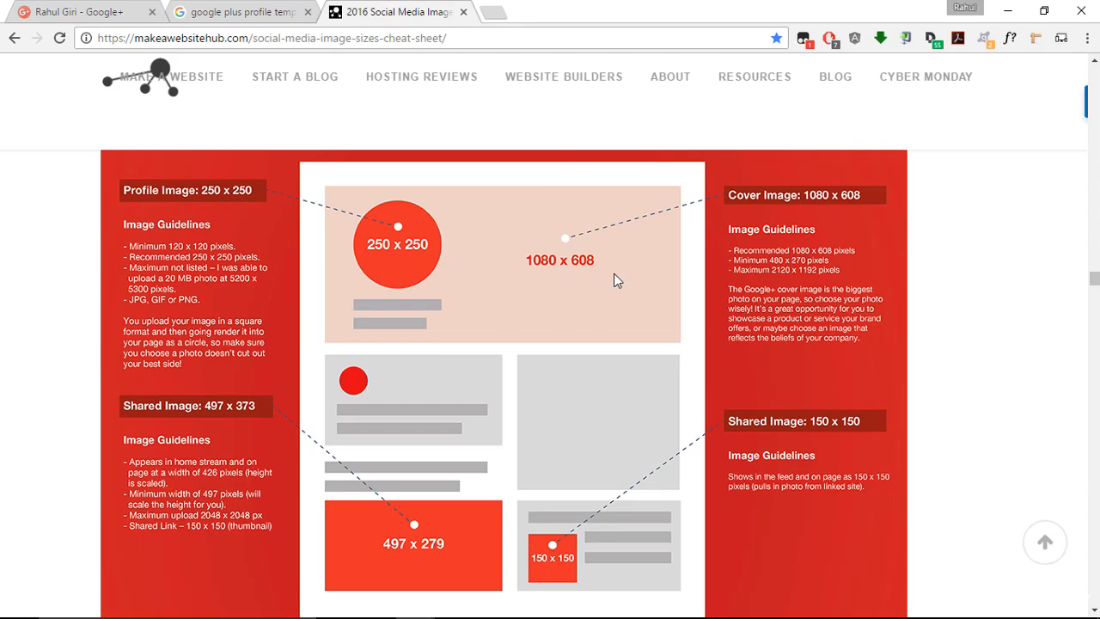
- Back on the Google+ profile at 75% zoom, measure an 84 × 610 px vertical strip of the cover
click(77, 12)
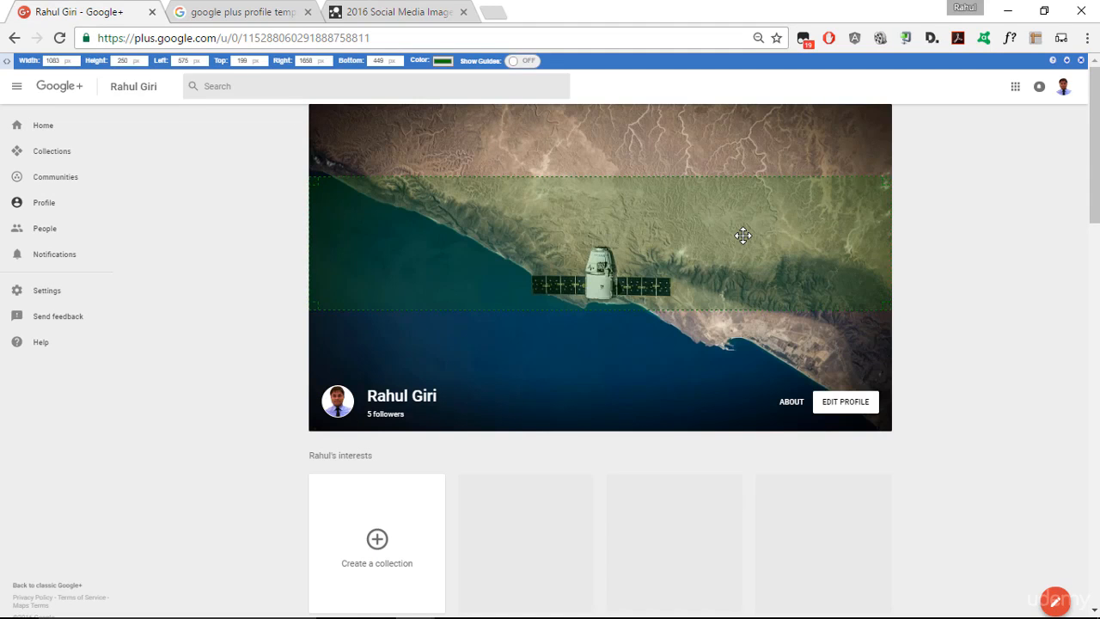
key(ctrl+plus)
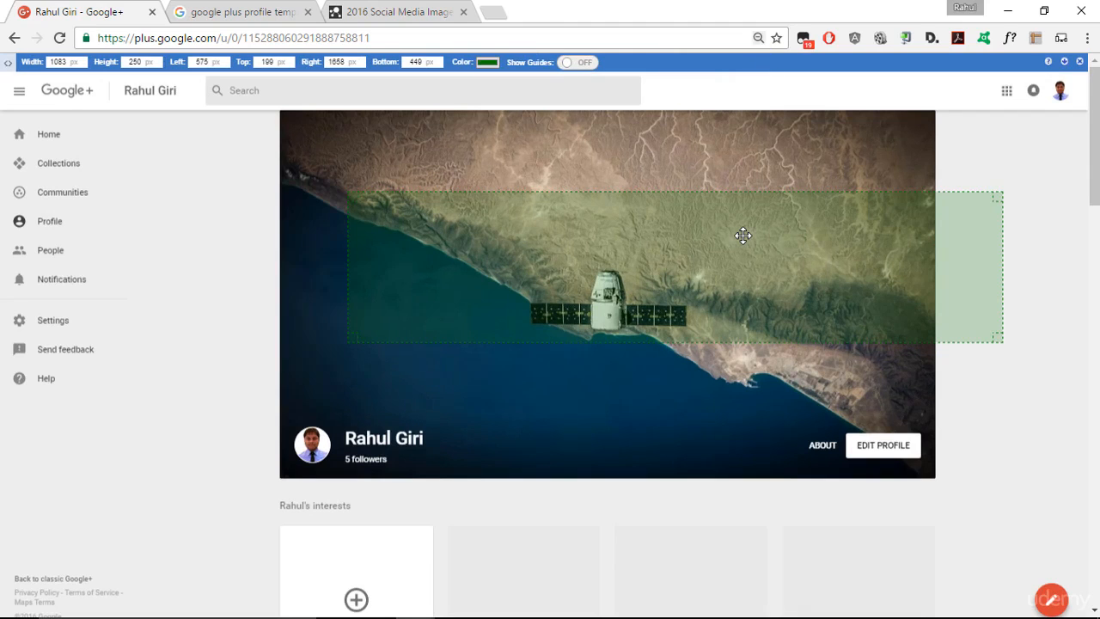
drag(740, 235, 671, 247)
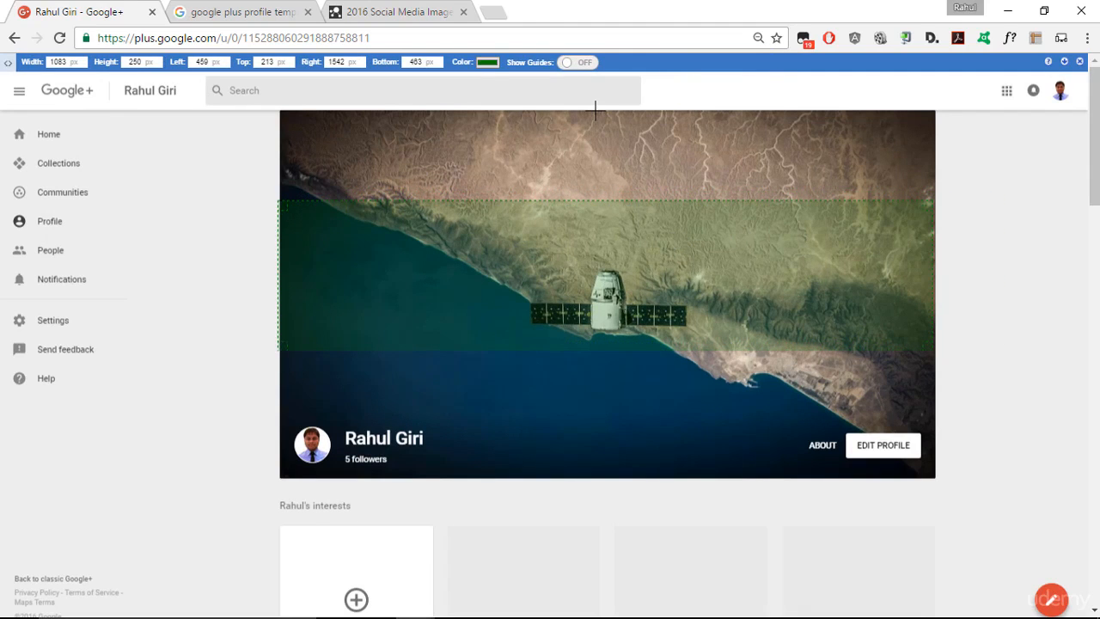
drag(596, 109, 646, 482)
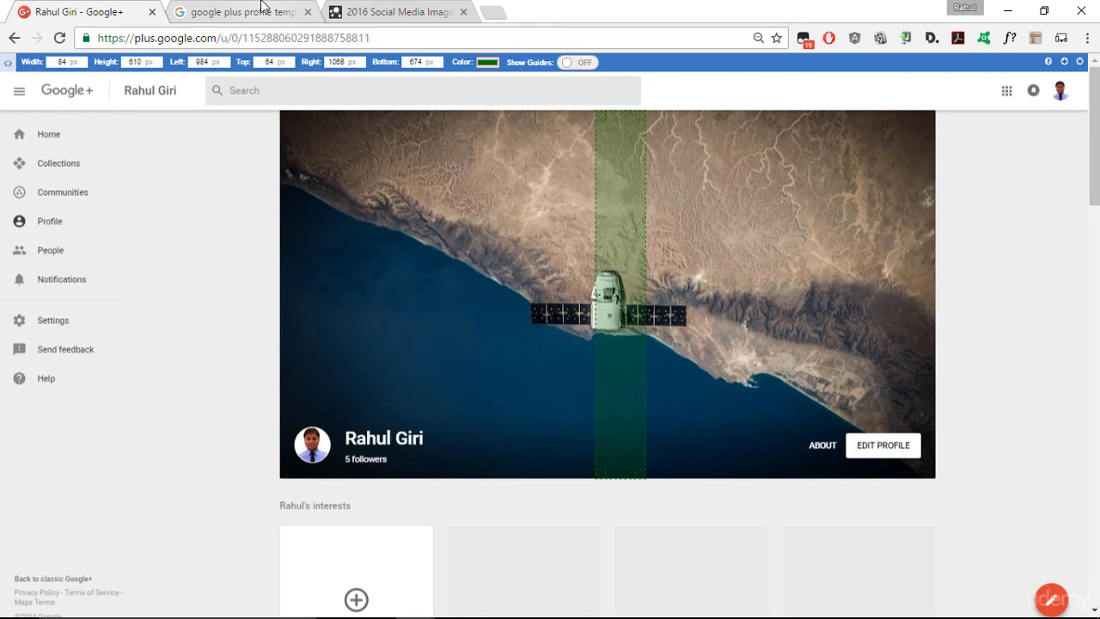
- Compare against the cheat sheet, flipping between it and the Google+ profile
click(411, 10)
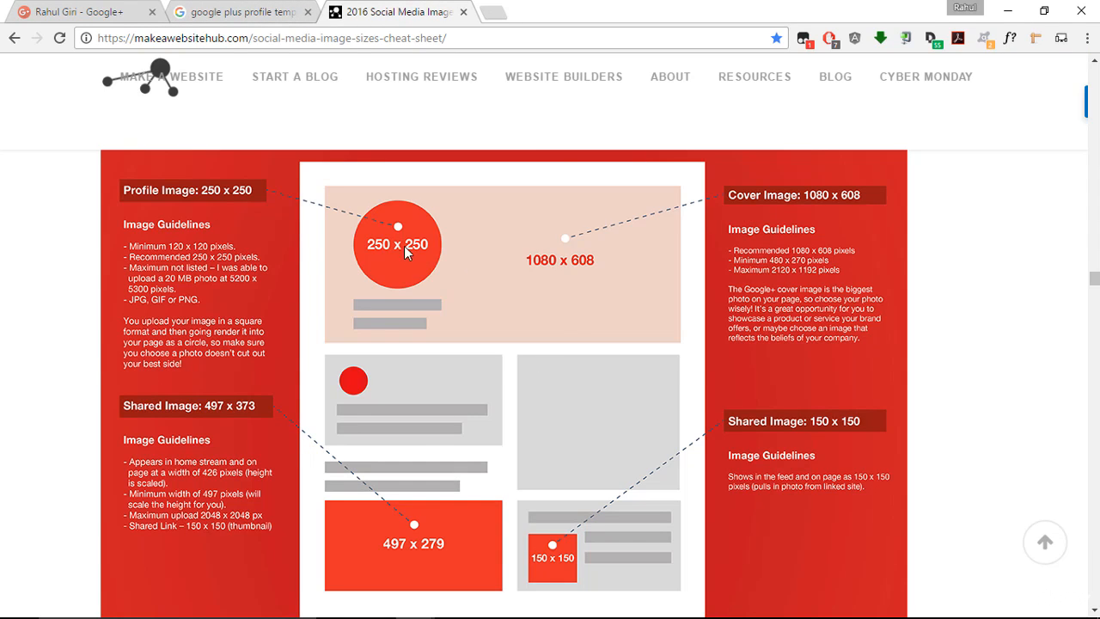
click(93, 10)
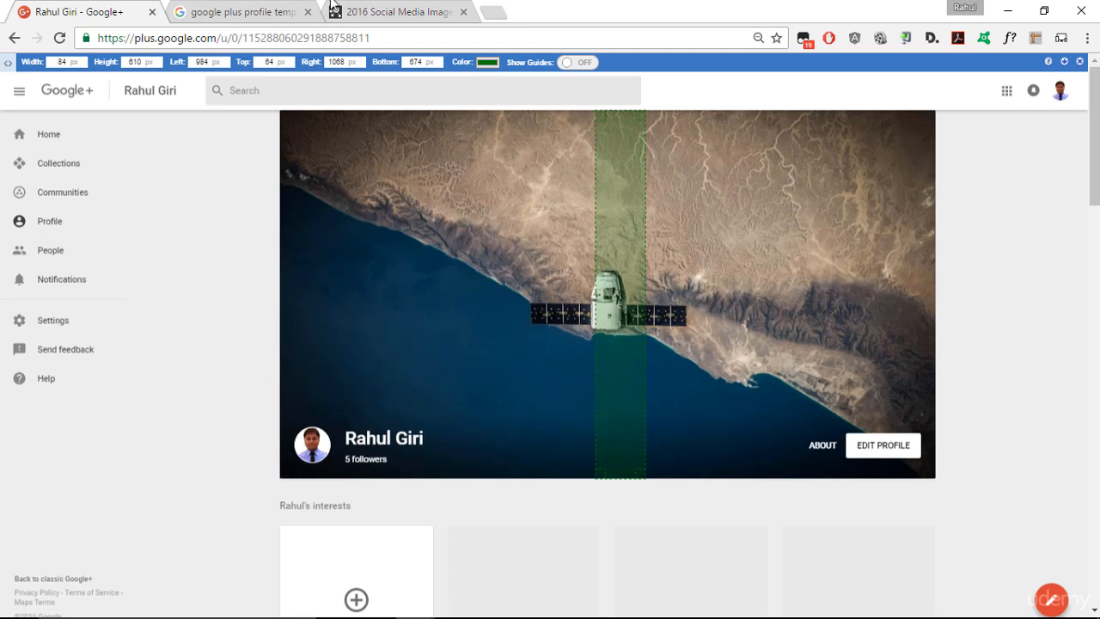
key(ctrl+shift+Tab)
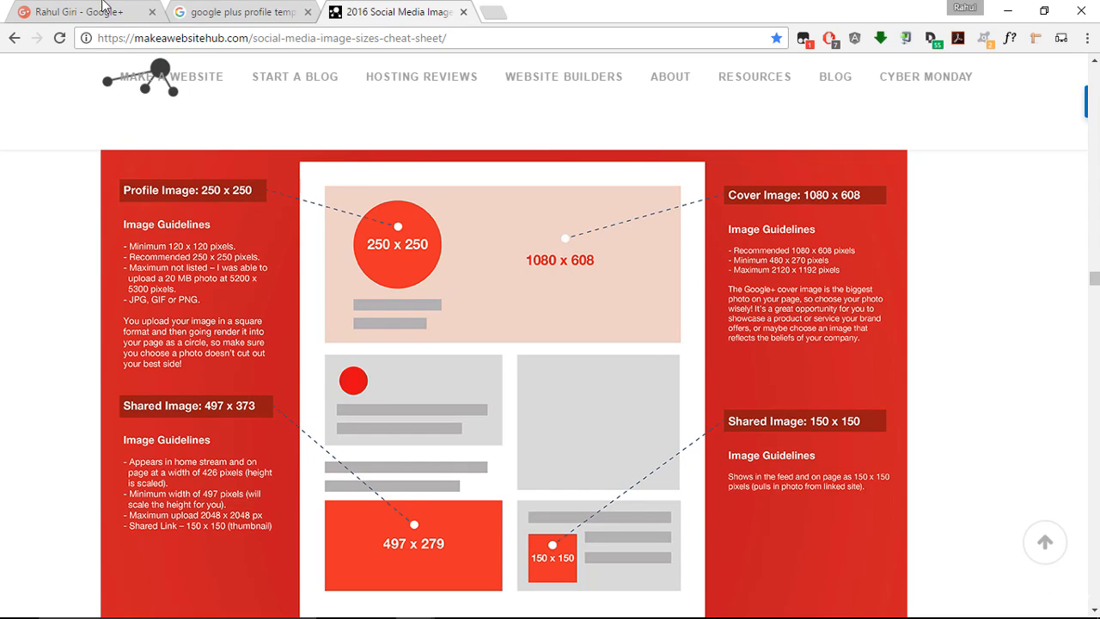
key(ctrl+Tab)
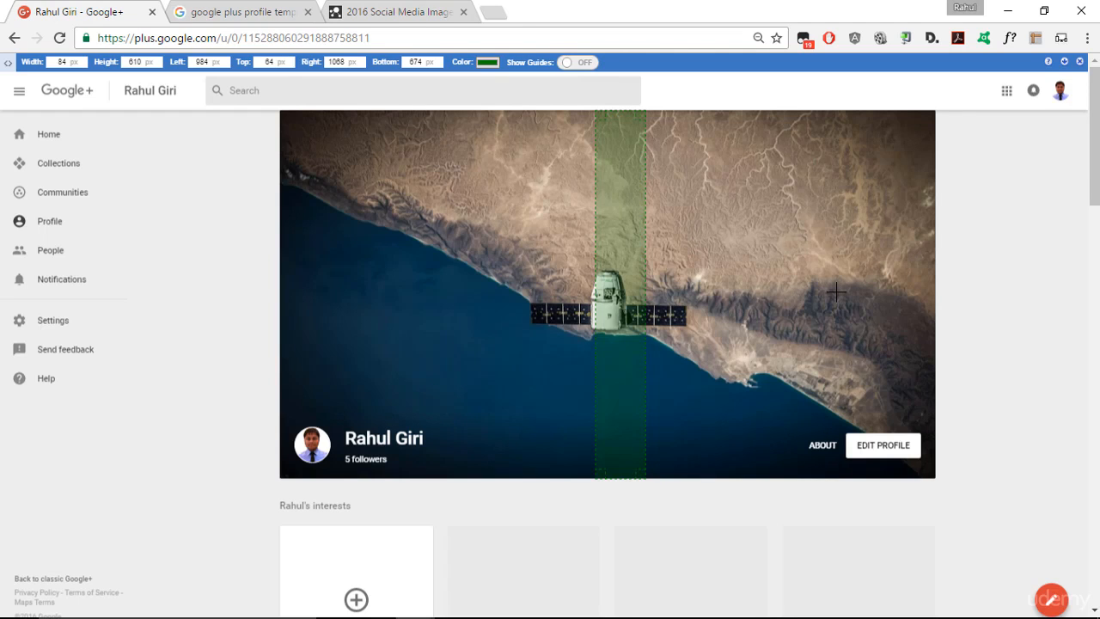
- Close Page Ruler, then create a 1366 × 768 Photoshop document and paste the profile screenshot as Layer 1
click(1079, 62)
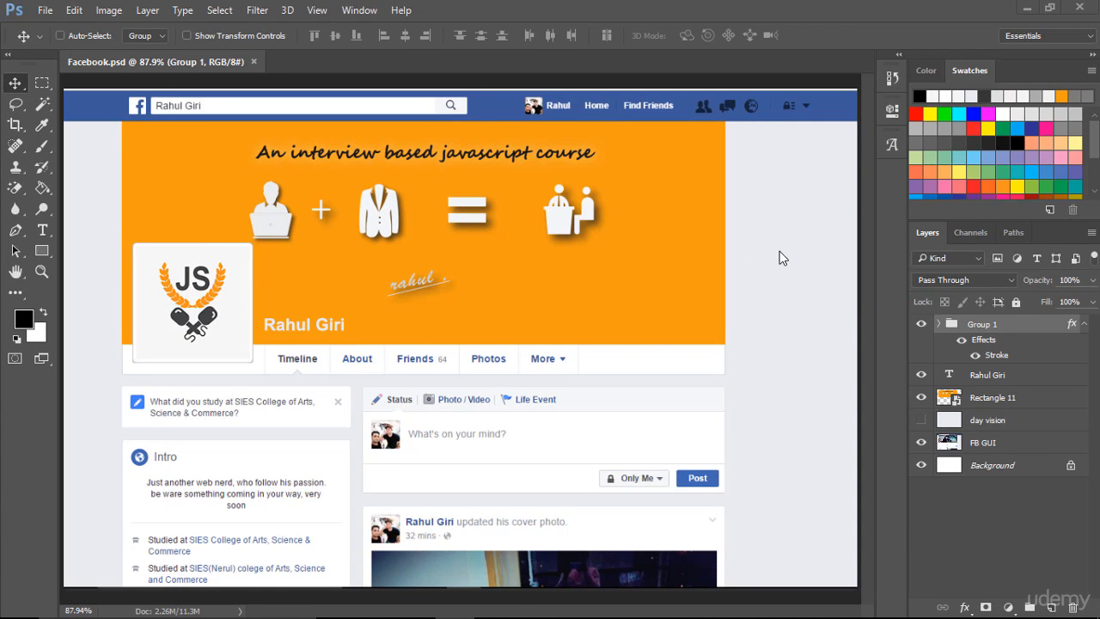
click(44, 10)
click(60, 29)
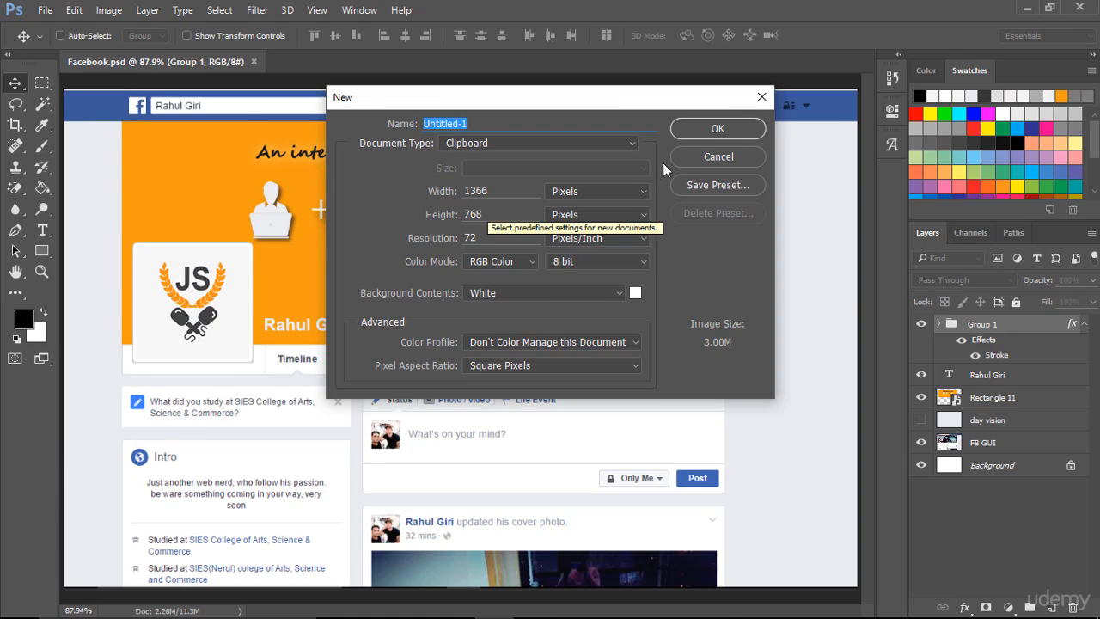
click(703, 128)
key(ctrl)
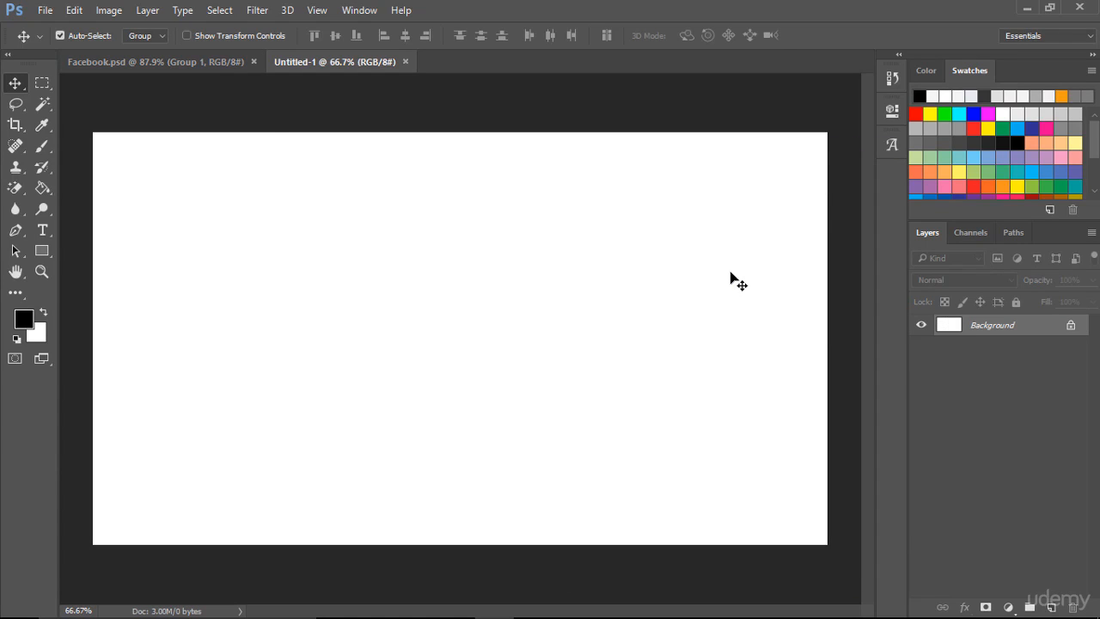
key(ctrl+v)
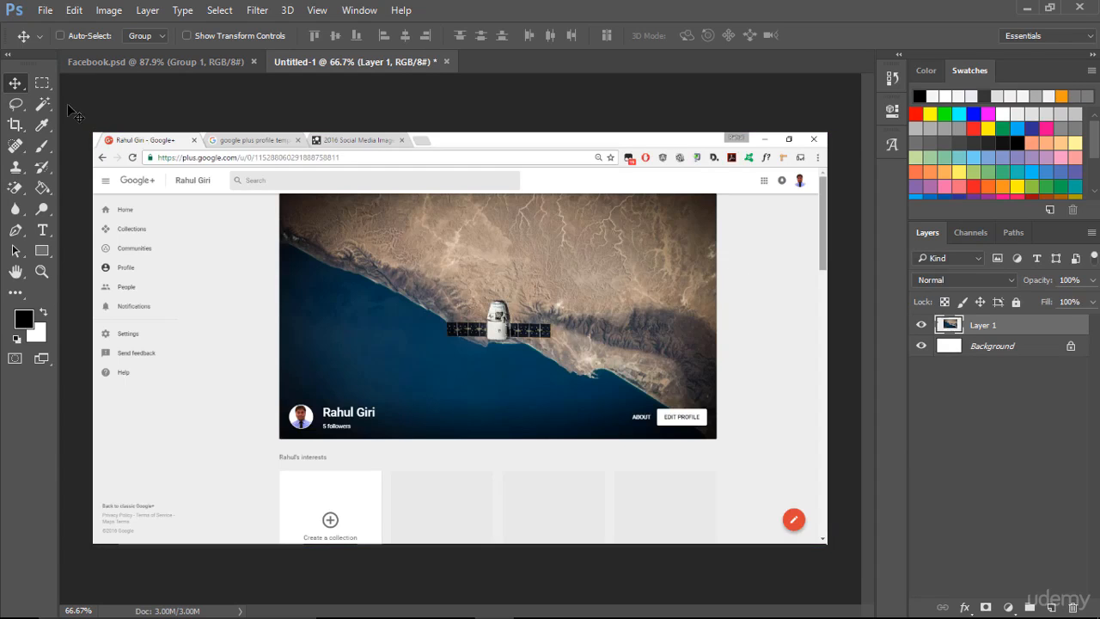
- Marquee-select the page area below the browser bars
click(42, 83)
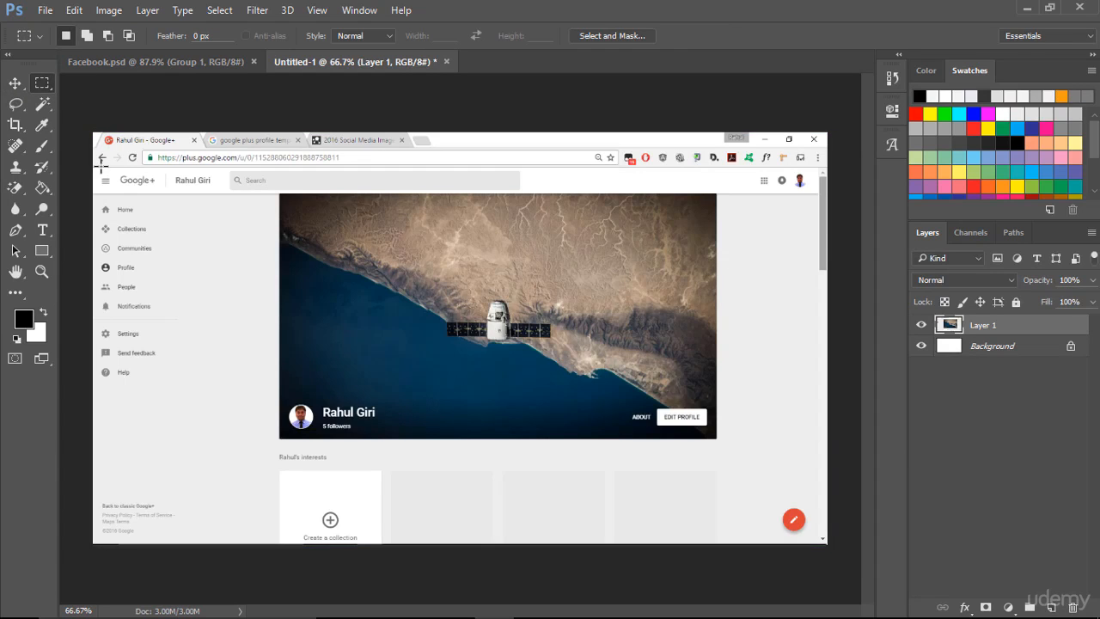
drag(93, 167, 828, 551)
click(44, 10)
- Create a 1366 × 702 document named 'Google plus template' and paste the cropped page into it
click(51, 29)
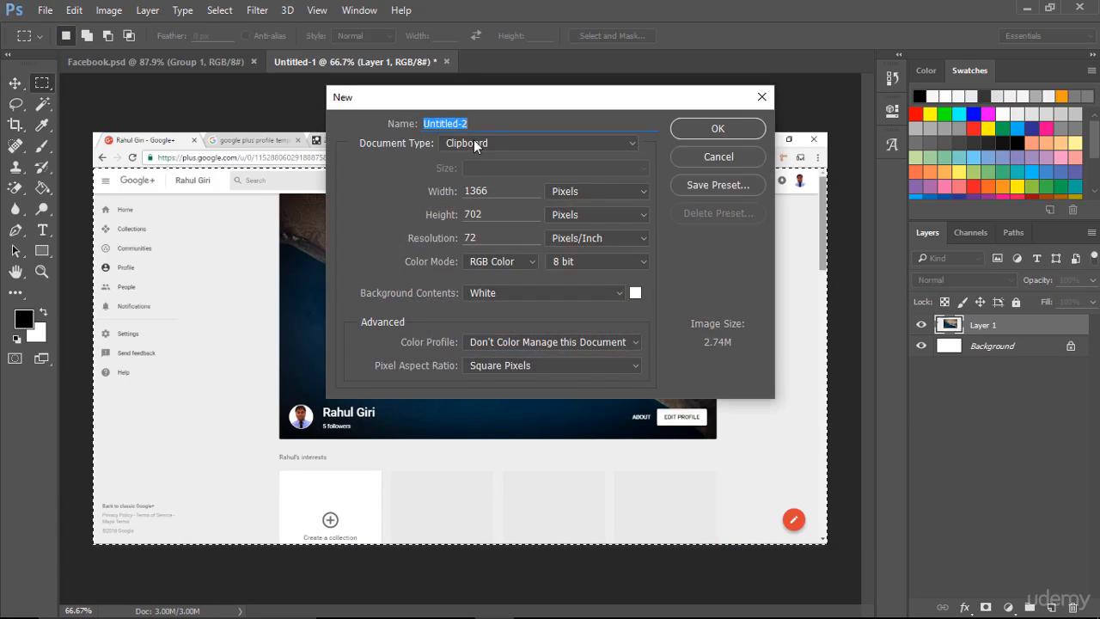
text(Google plus template)
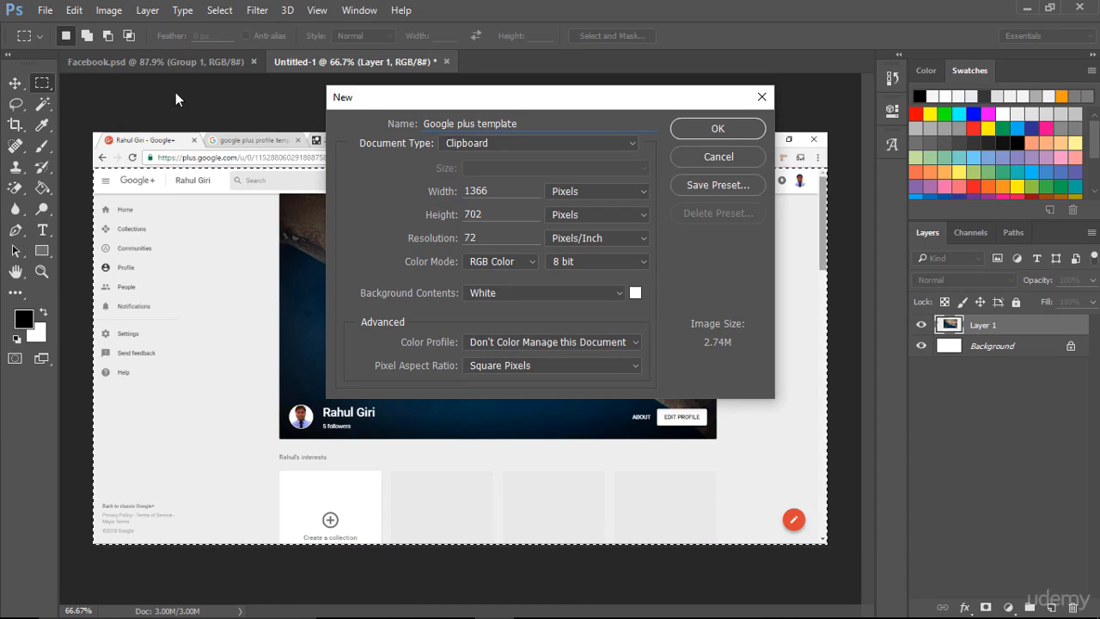
click(720, 129)
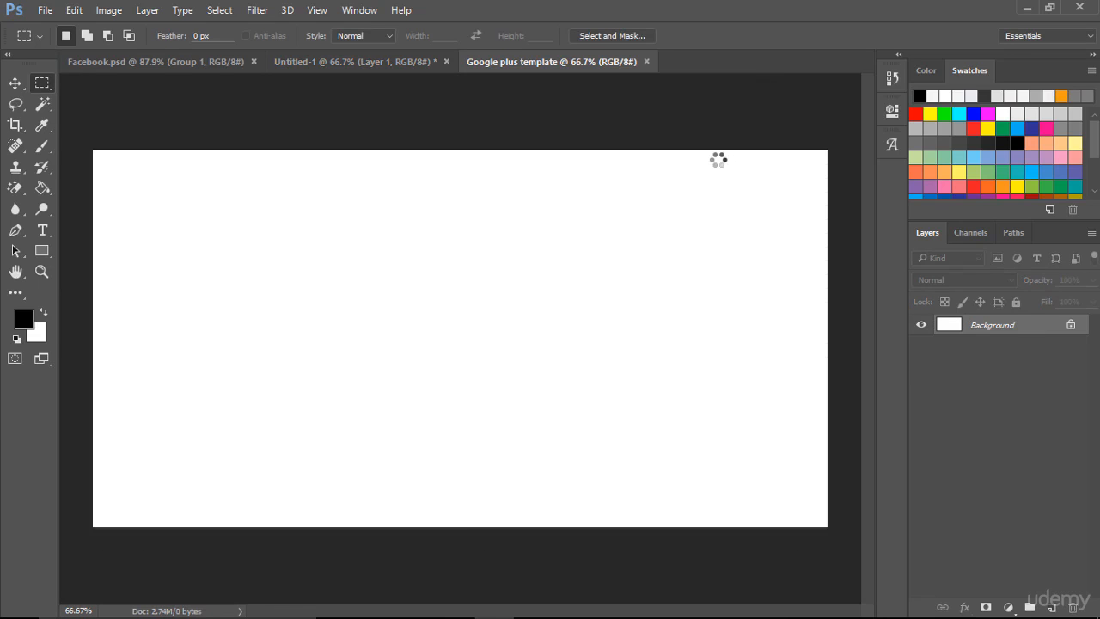
key(ctrl+v)
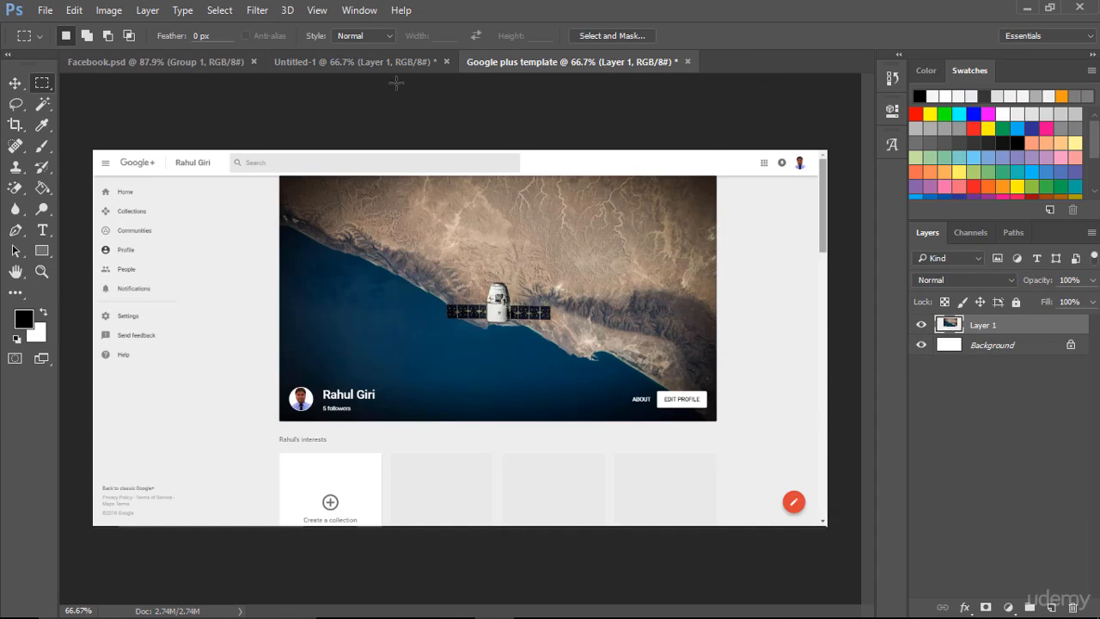
- Close Untitled-1 without saving
click(446, 62)
click(554, 250)
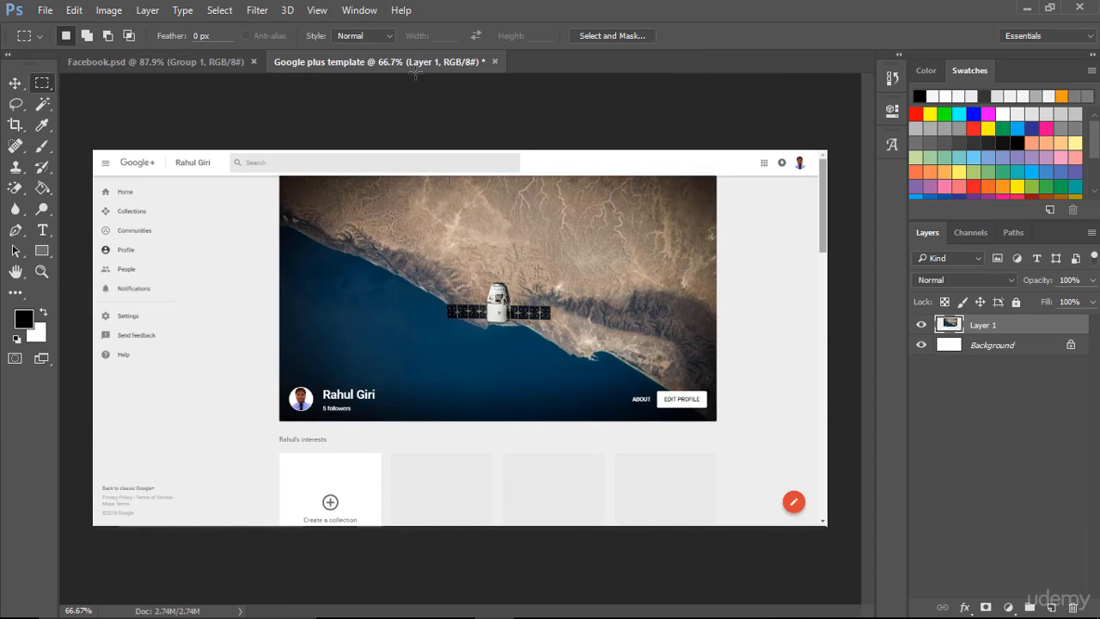
alt+scroll(523, 148, up, 1)
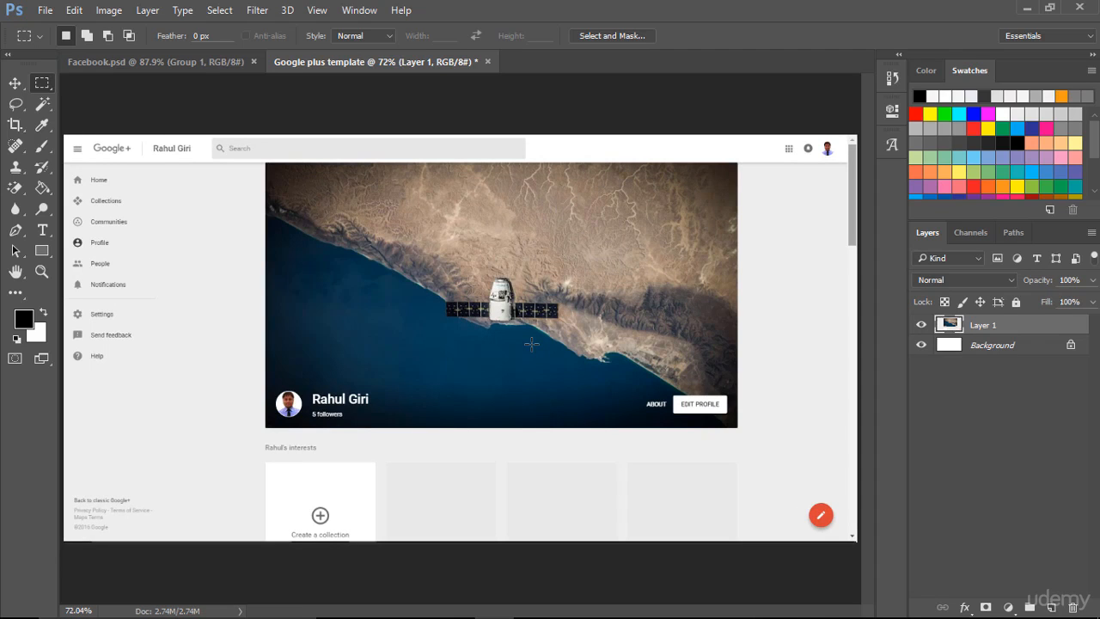
- Draw a 1080 × 608 px rectangle and move it up over the cover-photo area
click(41, 251)
click(365, 323)
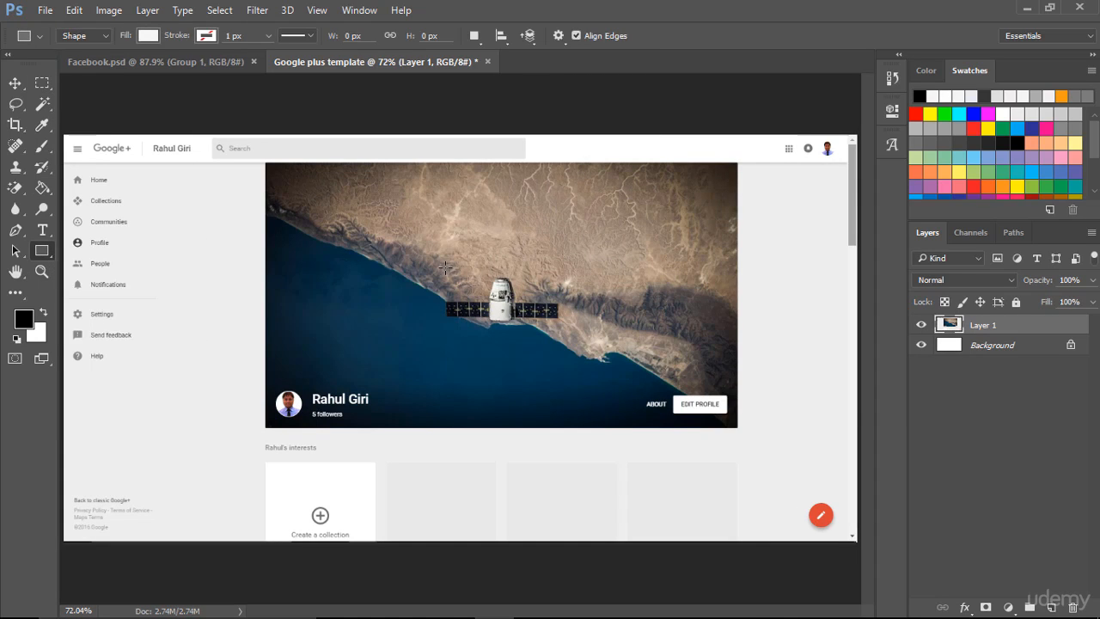
text(1080)
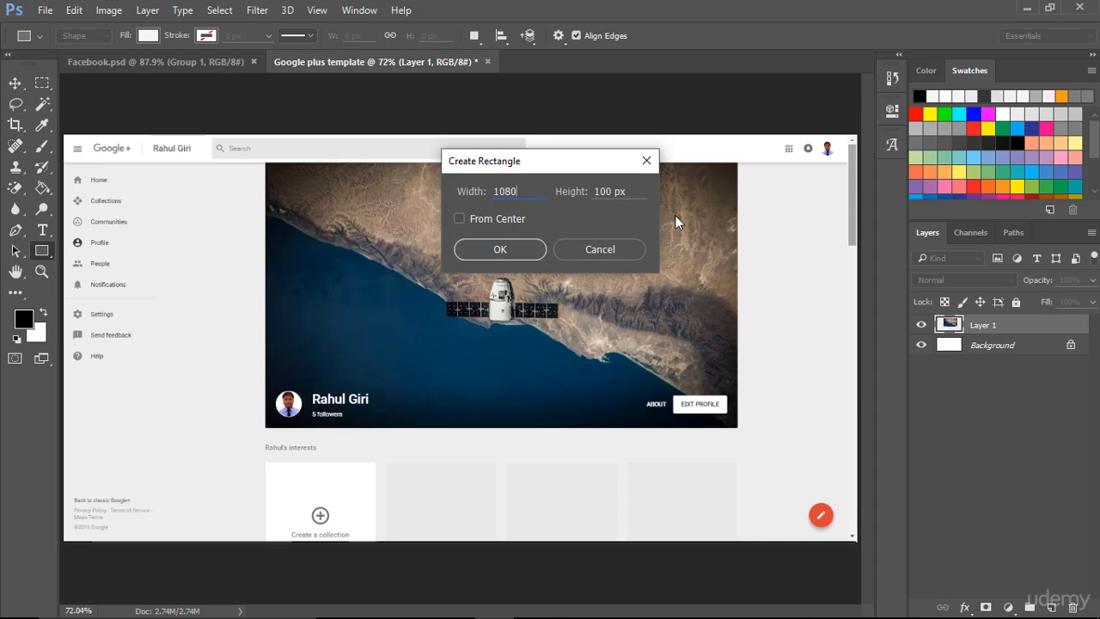
key(Tab)
text(6)
click(515, 255)
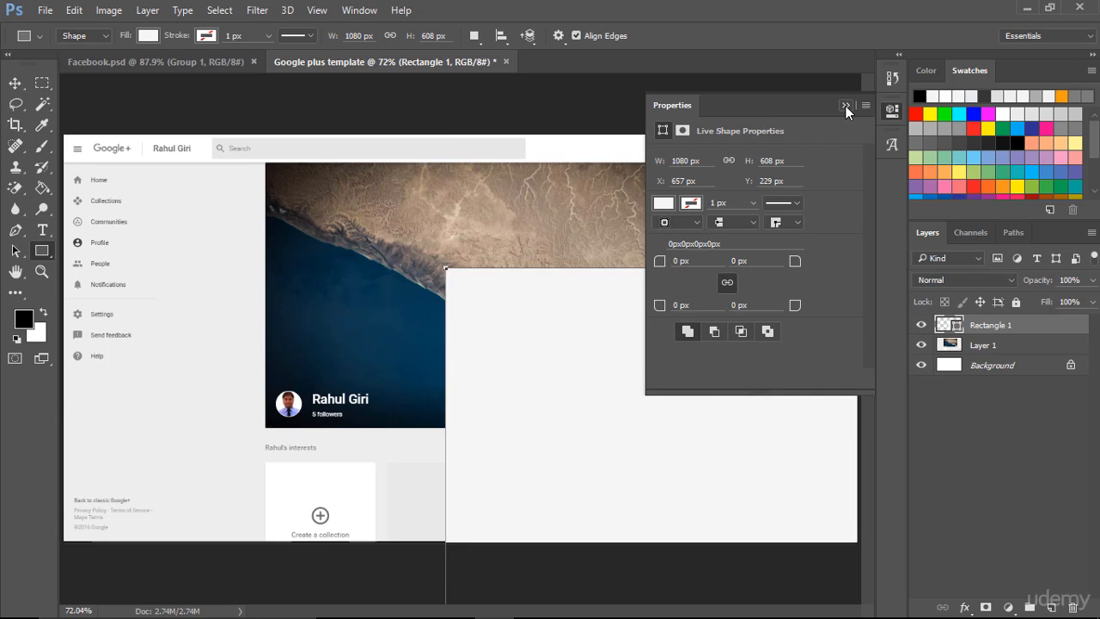
click(846, 106)
key(v)
drag(567, 383, 397, 290)
- Convert Rectangle 1 to a smart object and scale it to about 75% to fit the cover
right_click(987, 329)
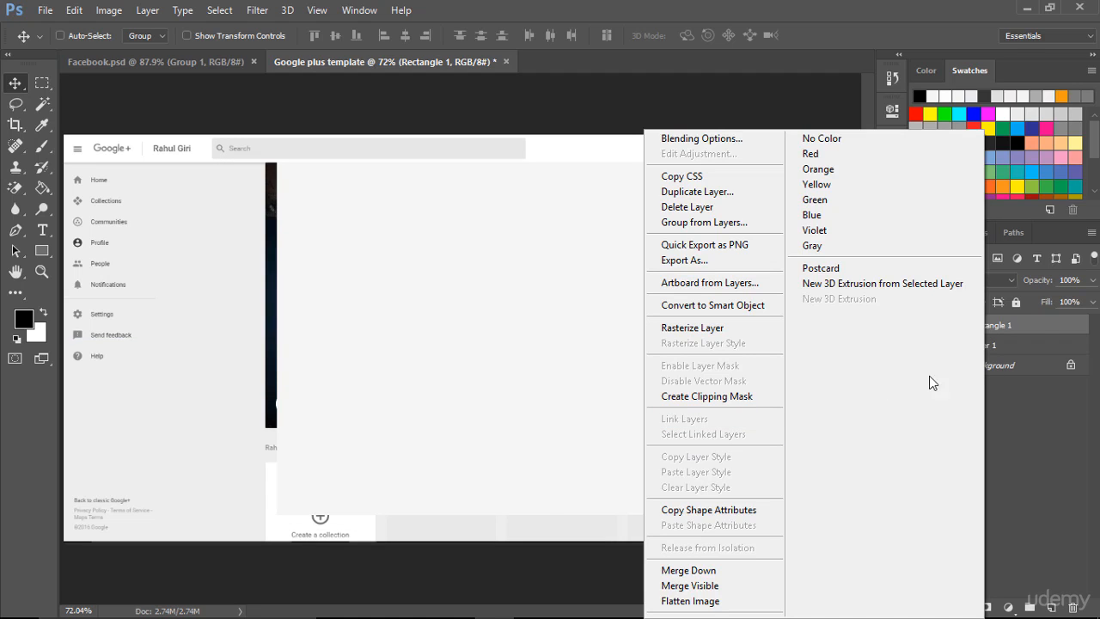
click(719, 305)
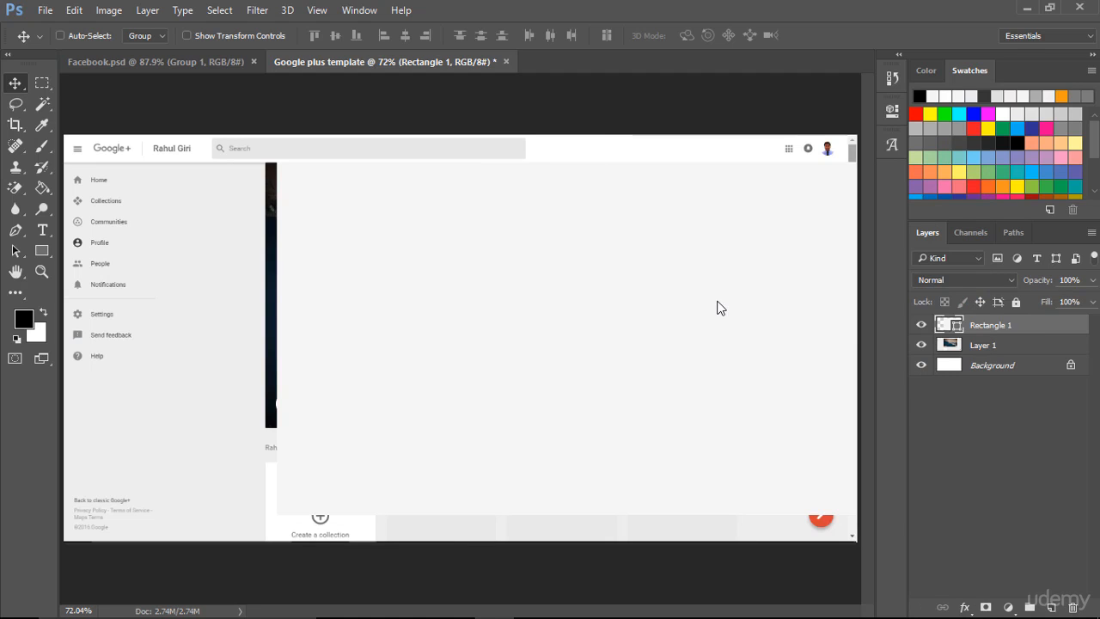
key(ctrl+t)
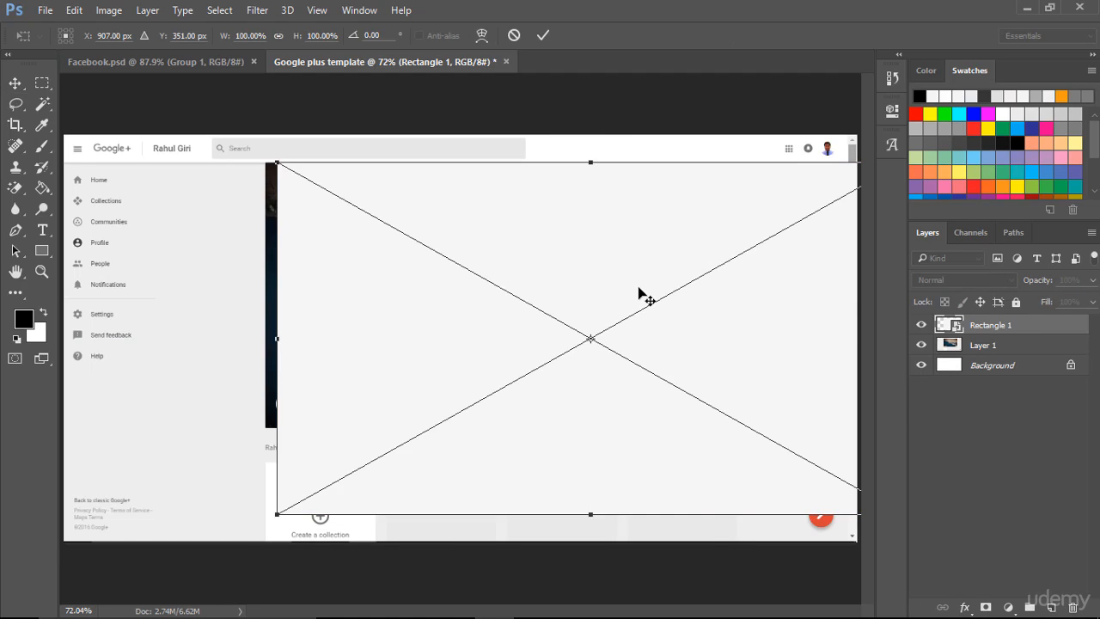
drag(425, 221, 417, 220)
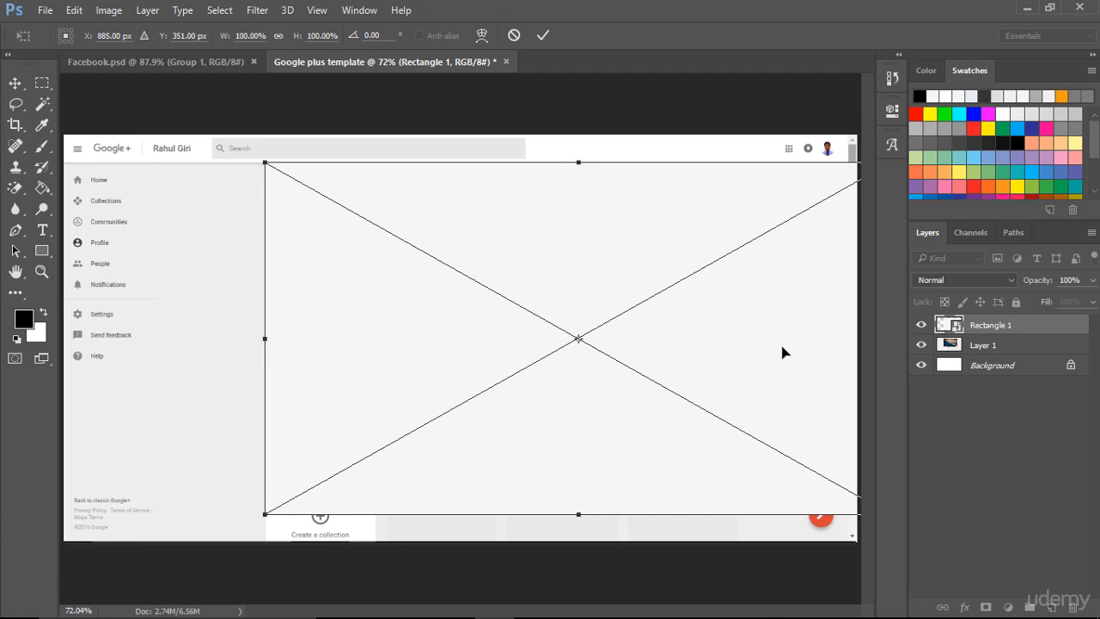
drag(781, 352, 658, 352)
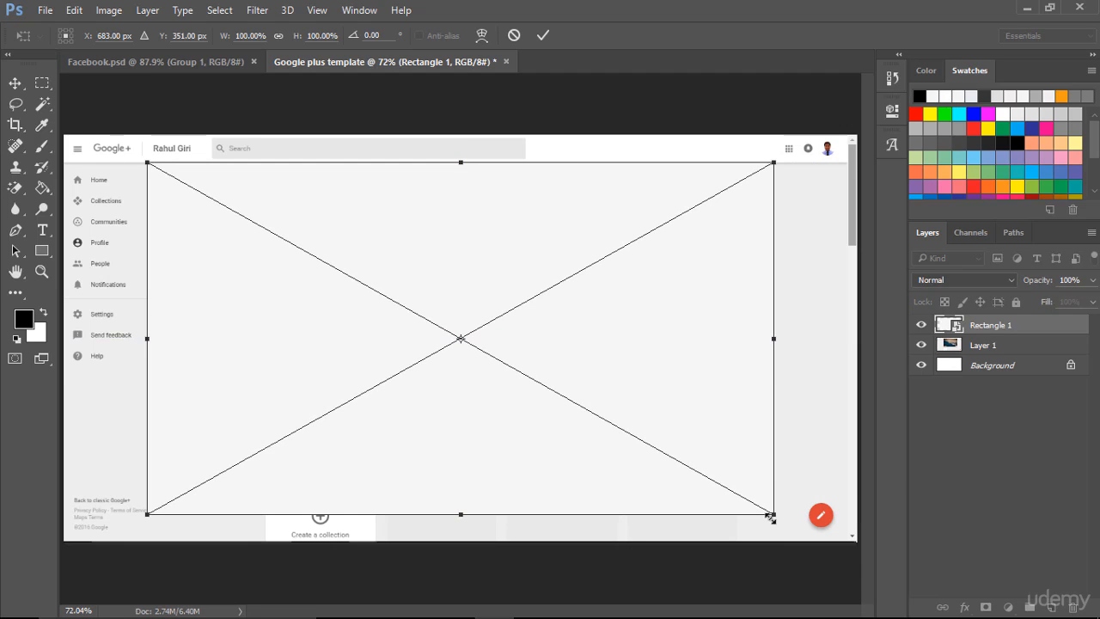
drag(772, 517, 634, 429)
drag(498, 224, 614, 232)
key(Up)
key(Up)
key(Up)
key(Up)
key(Up)
key(Up)
key(Up)
key(Up)
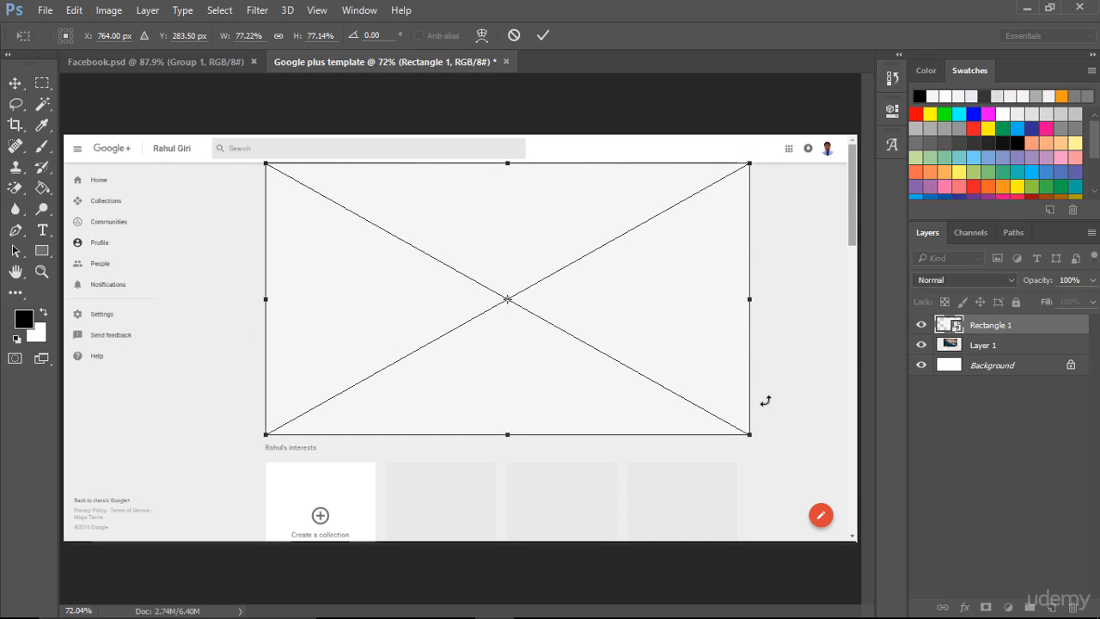
drag(750, 435, 738, 427)
click(543, 35)
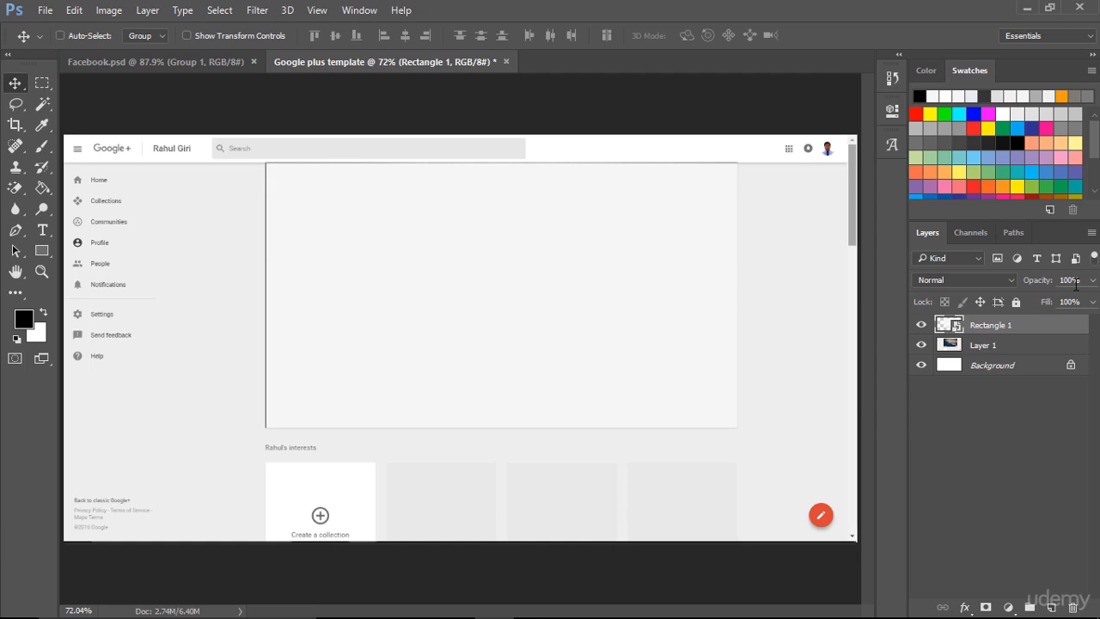
- Fine-tune the placeholder's position and enlarge it slightly to fill the cover area
key(ctrl+t)
click(544, 37)
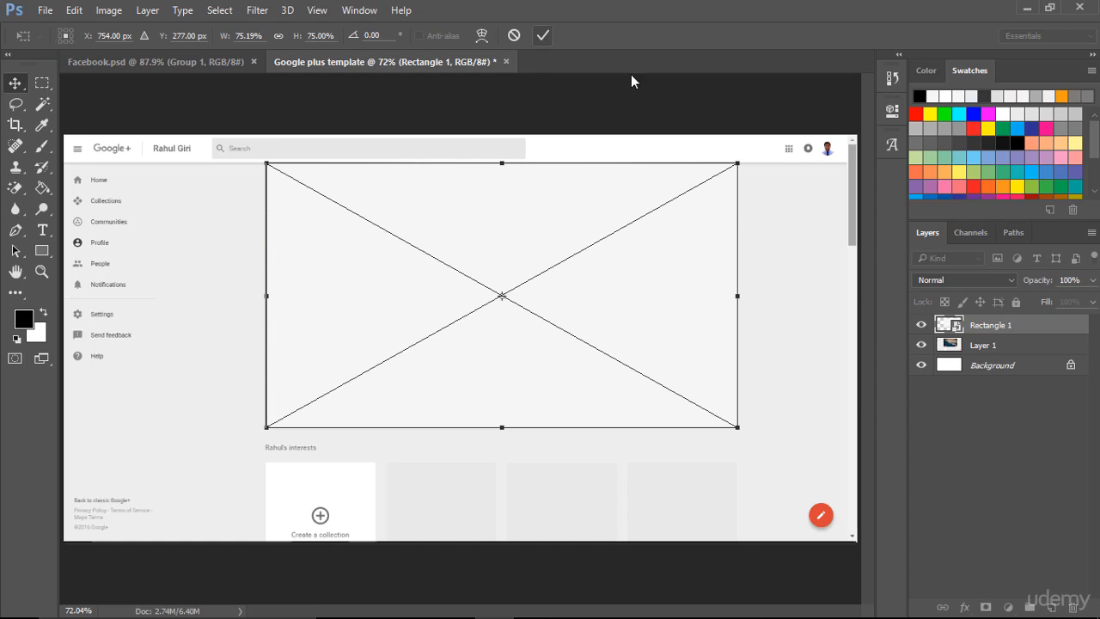
key(Down)
key(Down)
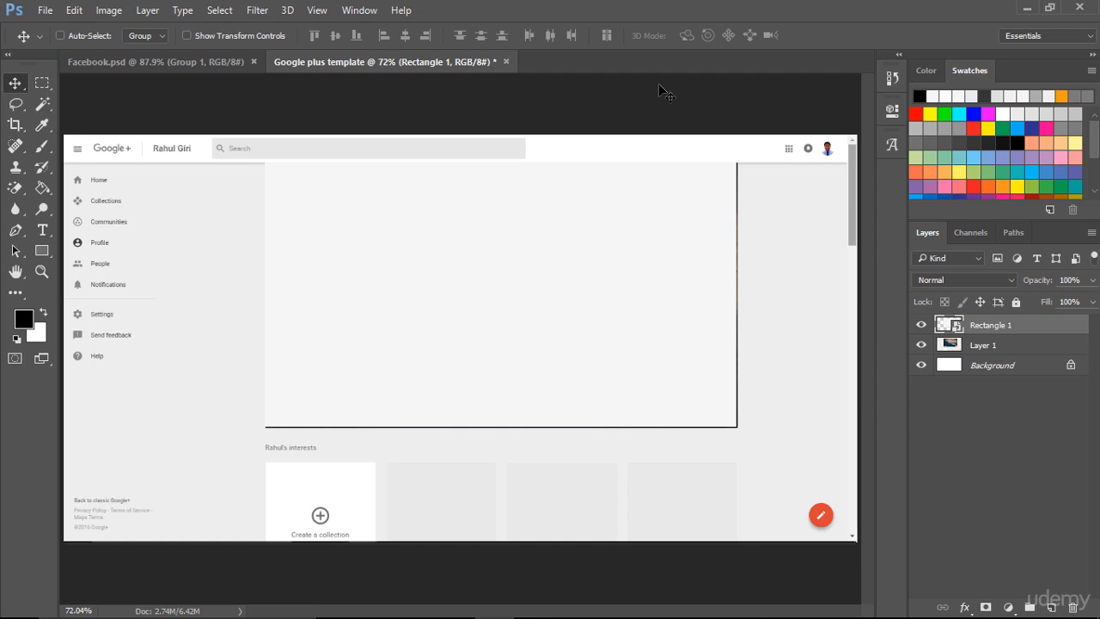
key(ctrl+t)
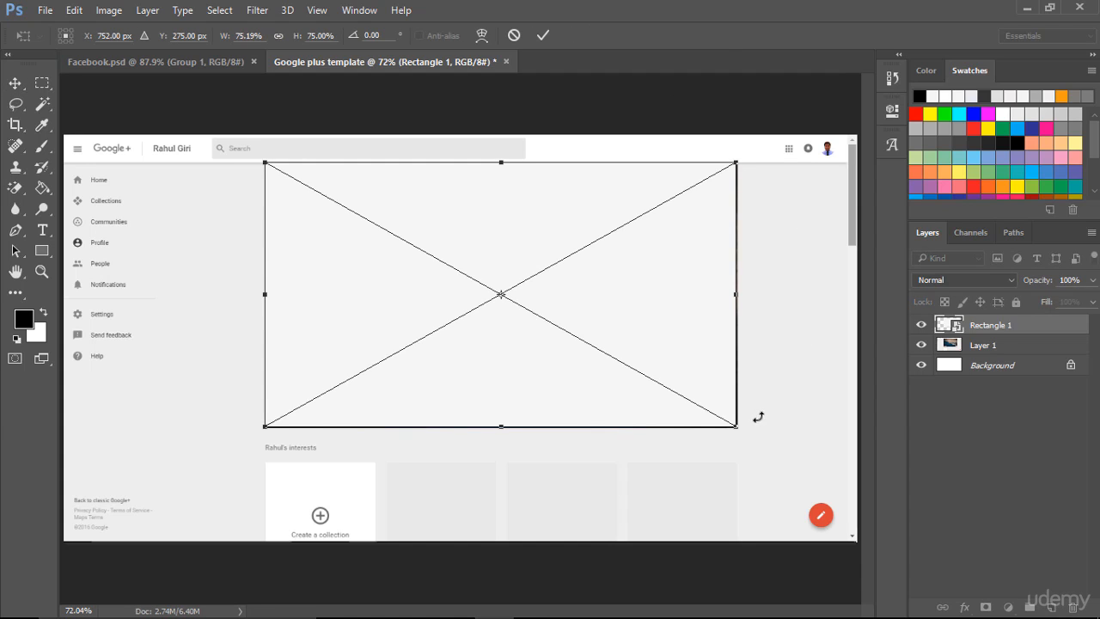
drag(738, 429, 740, 428)
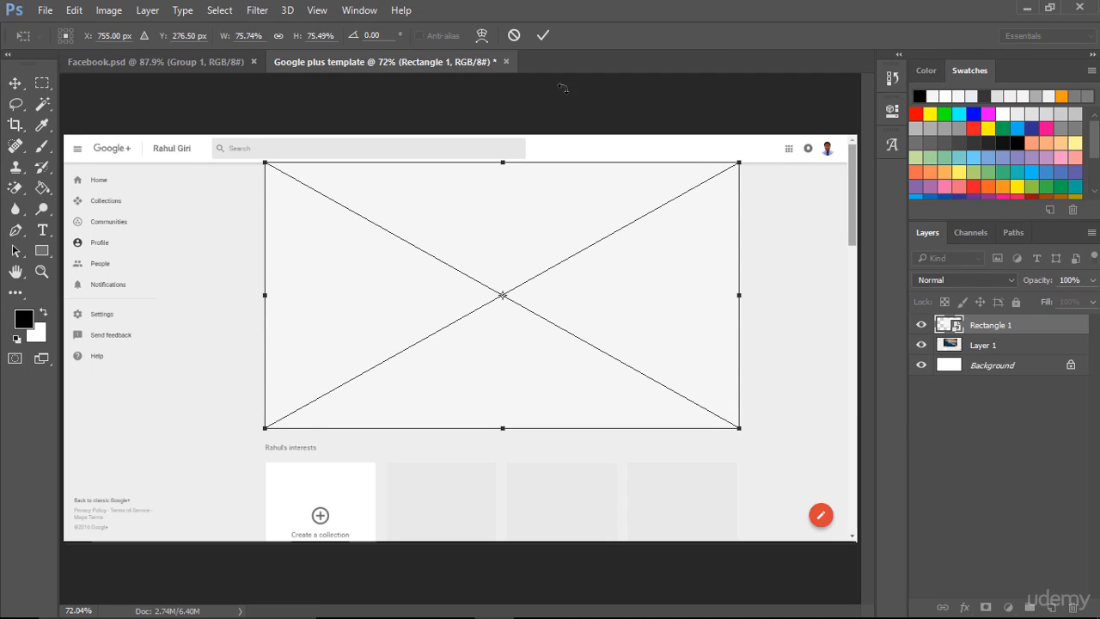
click(543, 35)
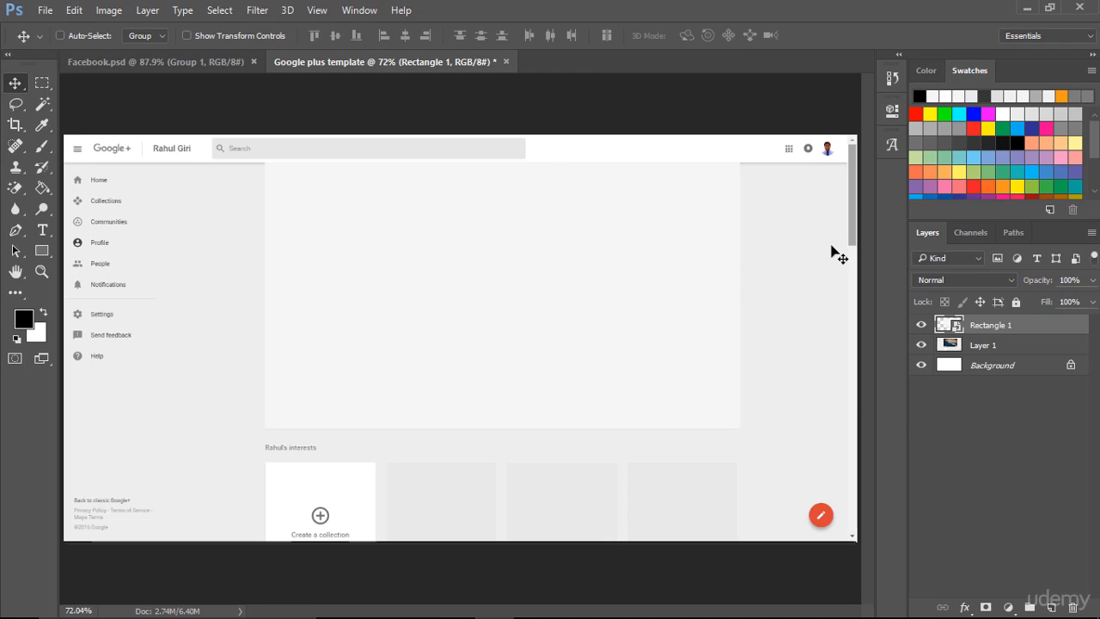
- Fill the placeholder smart object with #171717, save it, and hide Rectangle 11 in the template
double_click(949, 325)
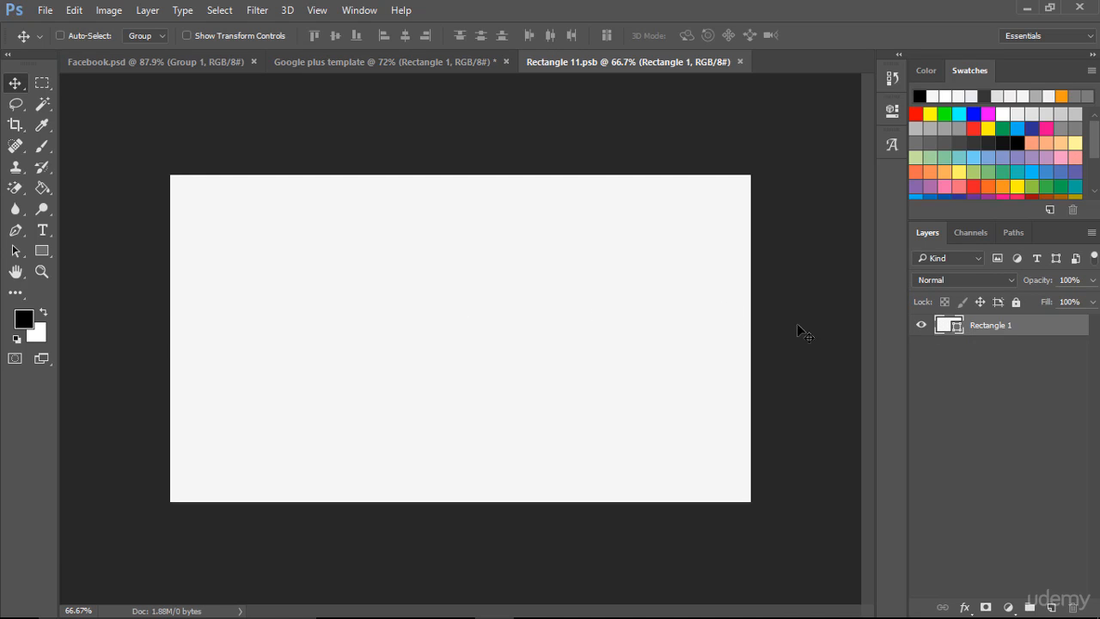
double_click(952, 325)
text(171717)
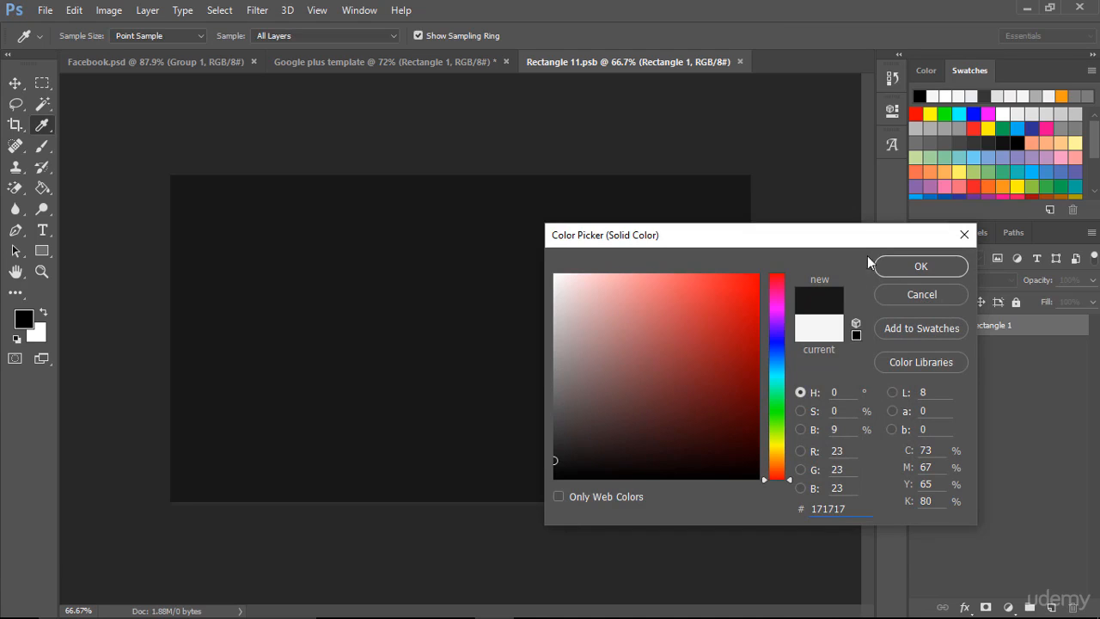
click(911, 266)
key(ctrl+s)
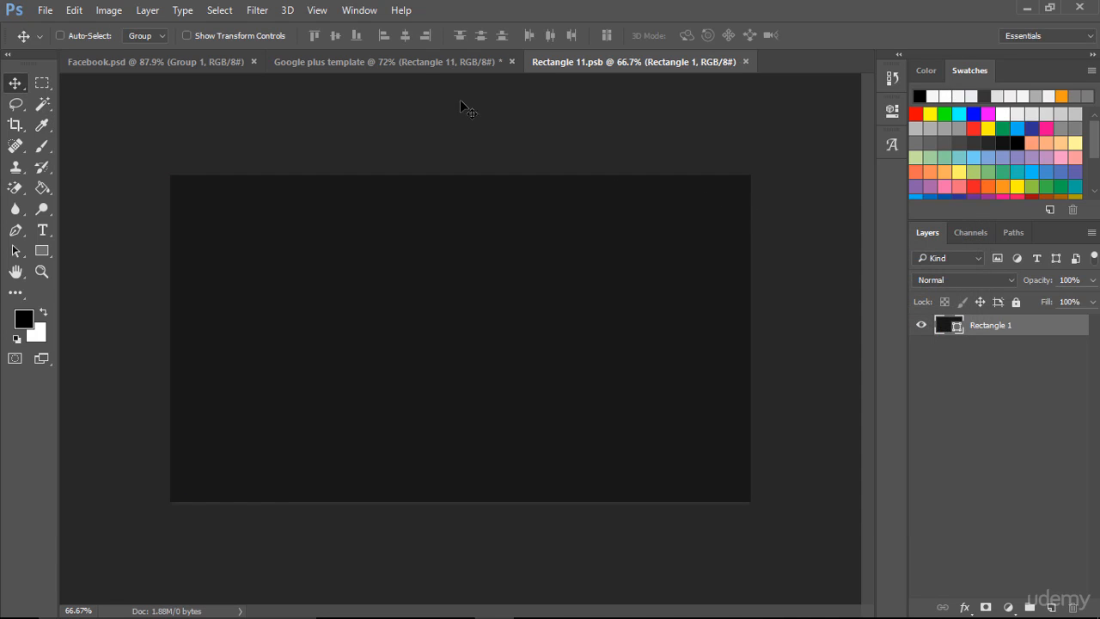
click(419, 64)
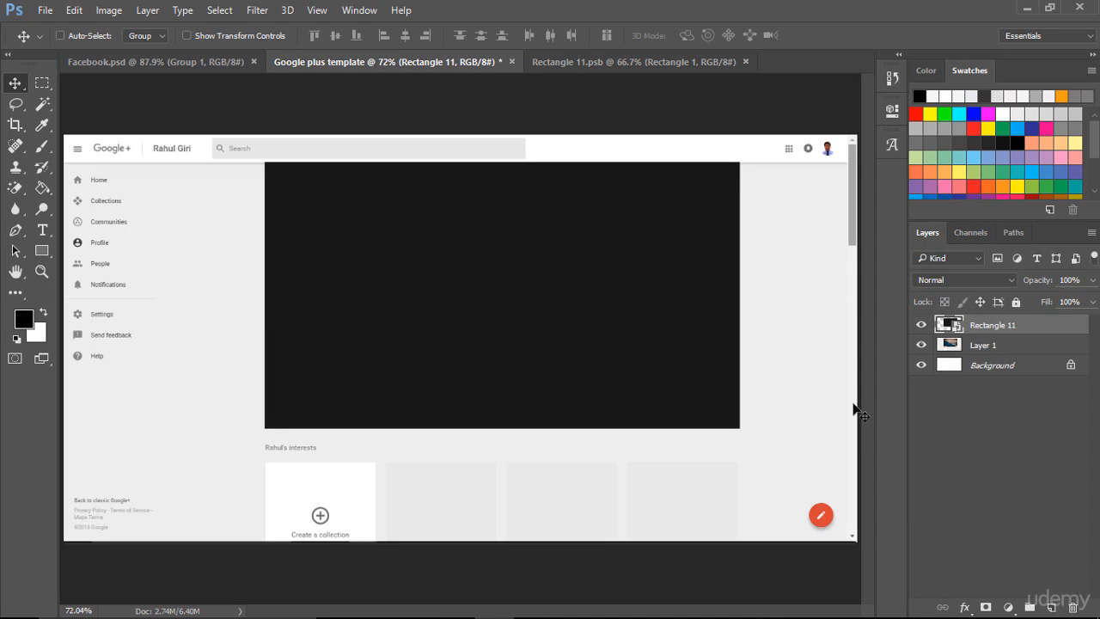
click(922, 325)
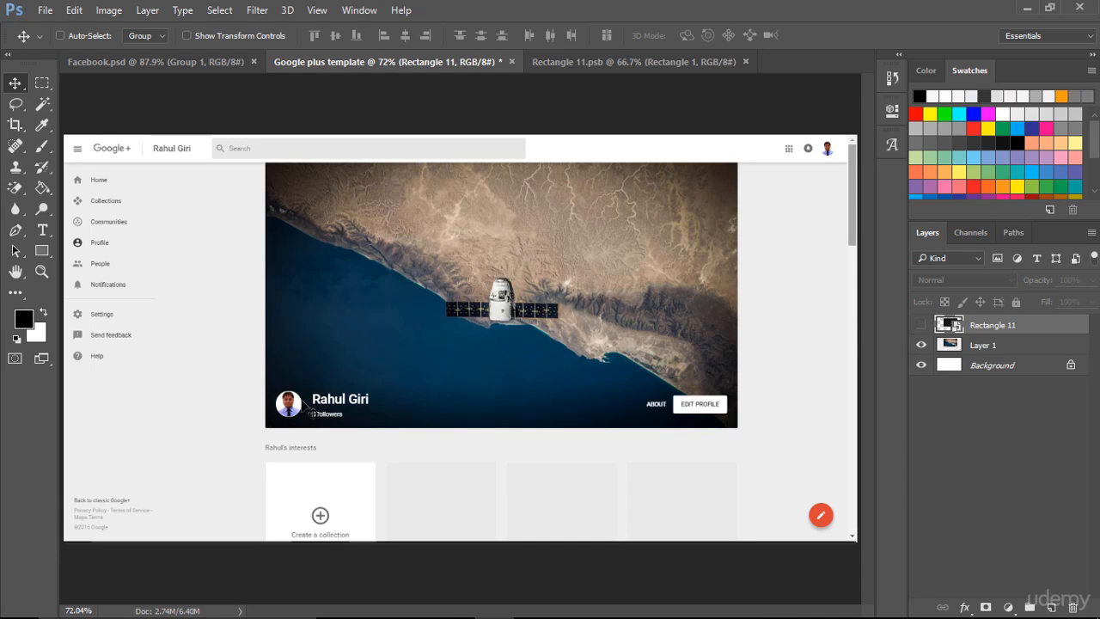
- Draw a 500 × 500 px circle, Ellipse 1, and place it over the centre-left of the cover
click(43, 250)
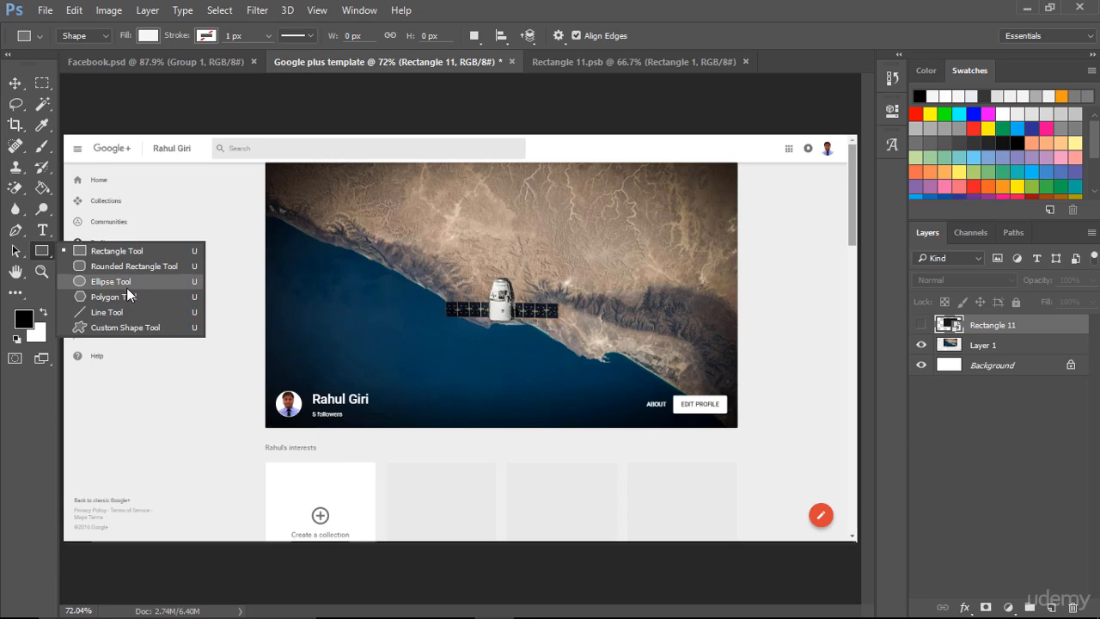
click(126, 287)
click(712, 337)
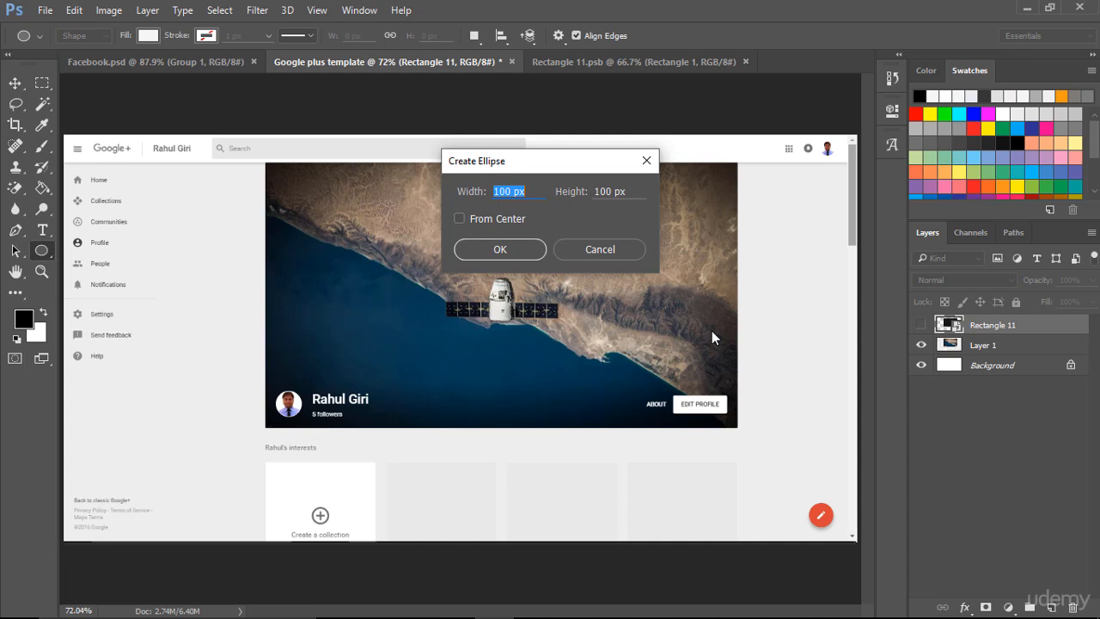
text(500)
key(Tab)
text(500)
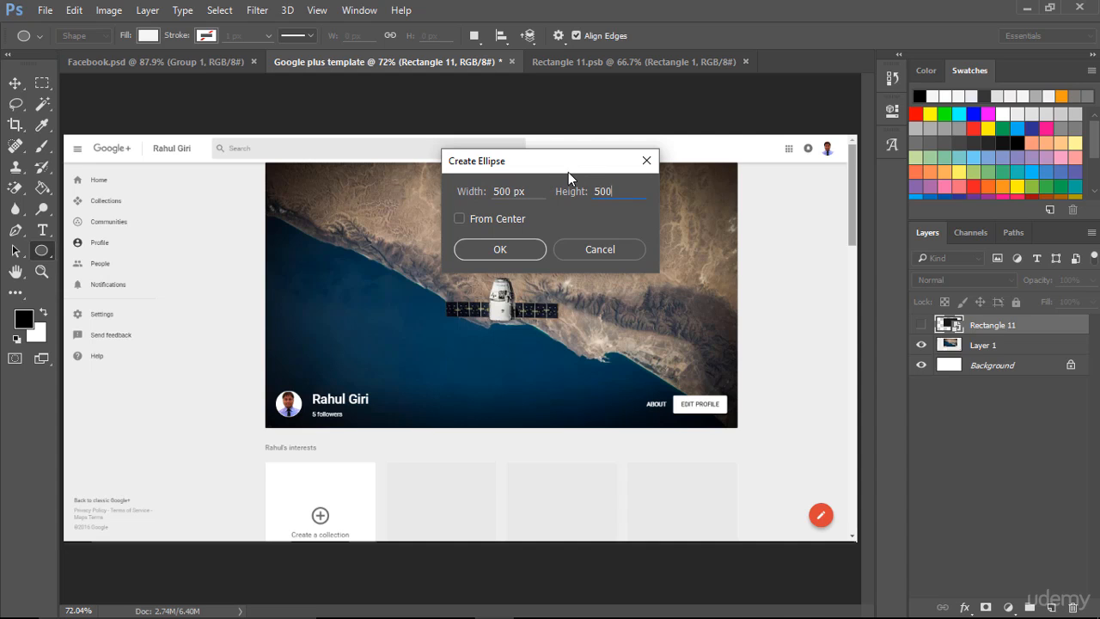
click(500, 249)
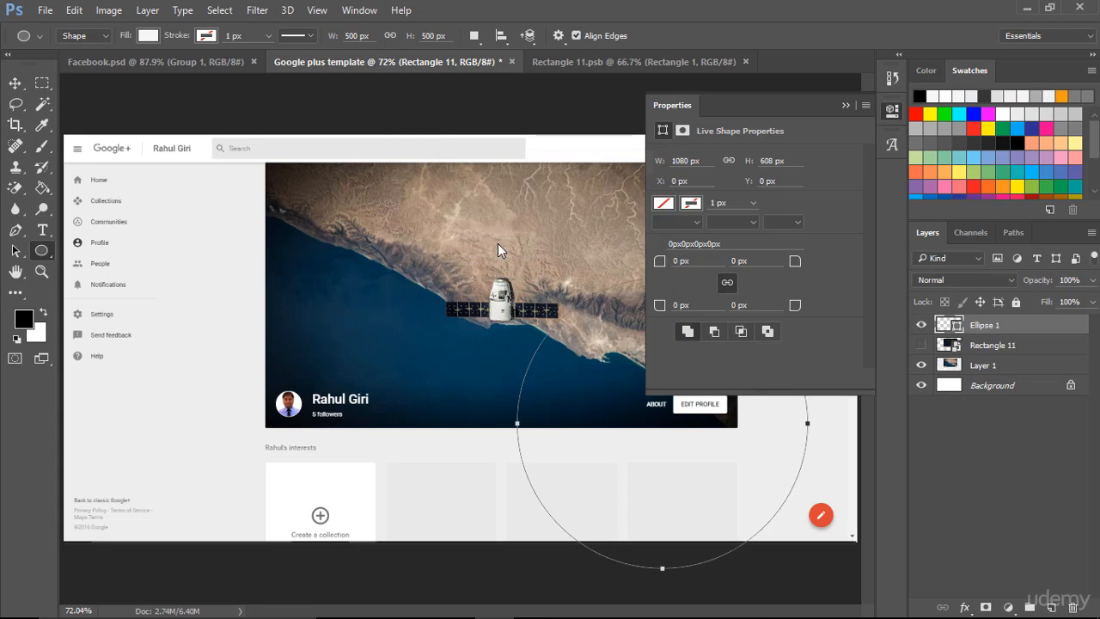
click(845, 105)
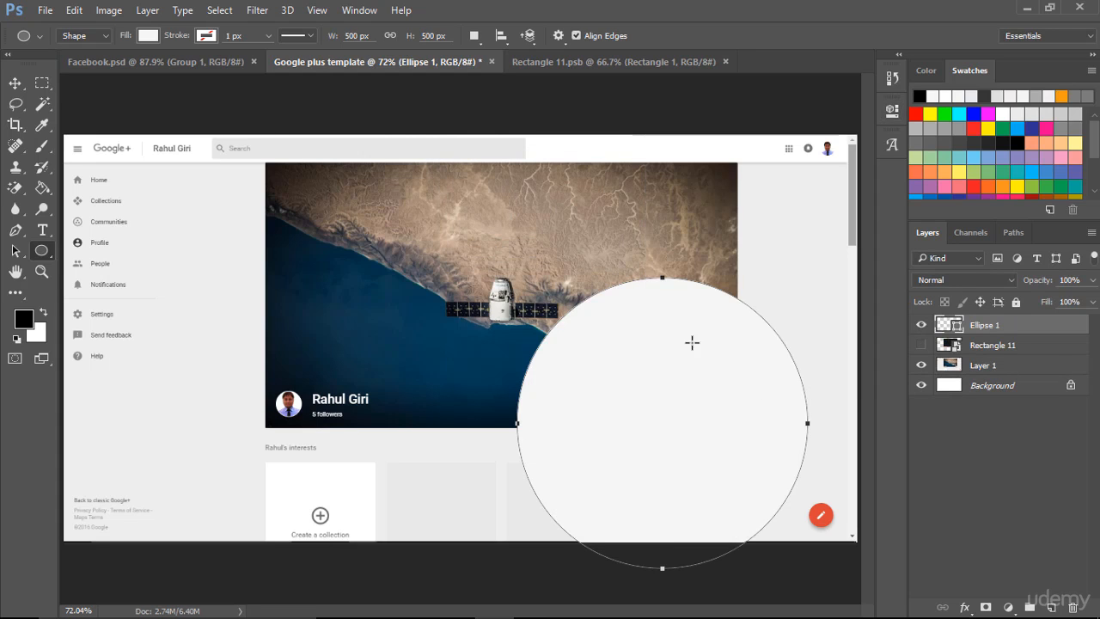
click(15, 83)
drag(694, 428, 465, 333)
right_click(1029, 324)
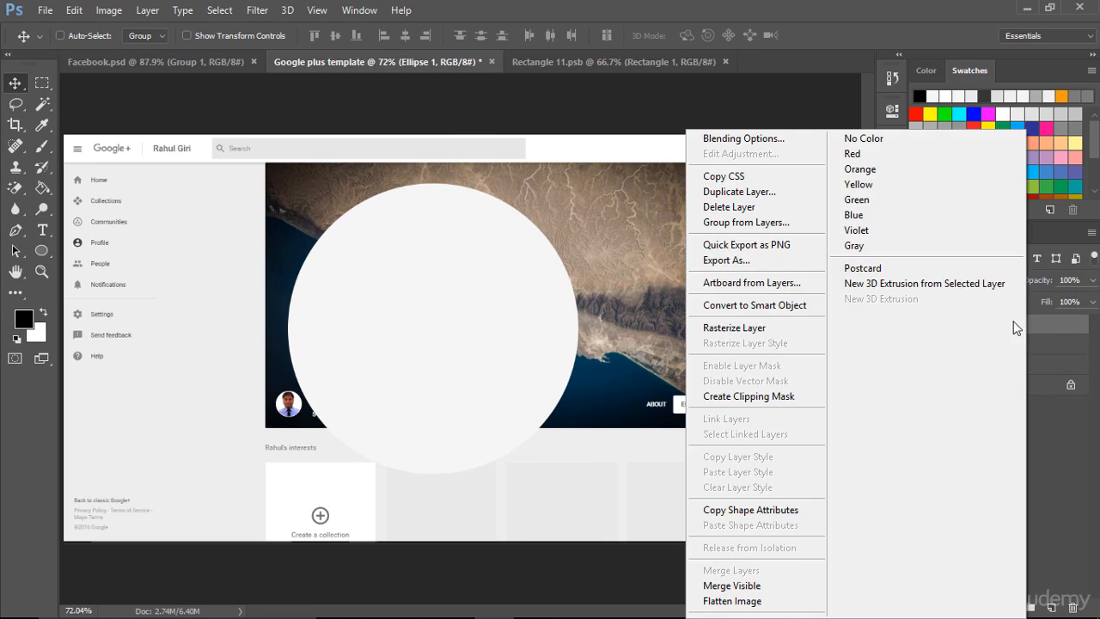
- Convert Ellipse 1 to a smart object and scale it to 8.80% over the profile photo
click(783, 308)
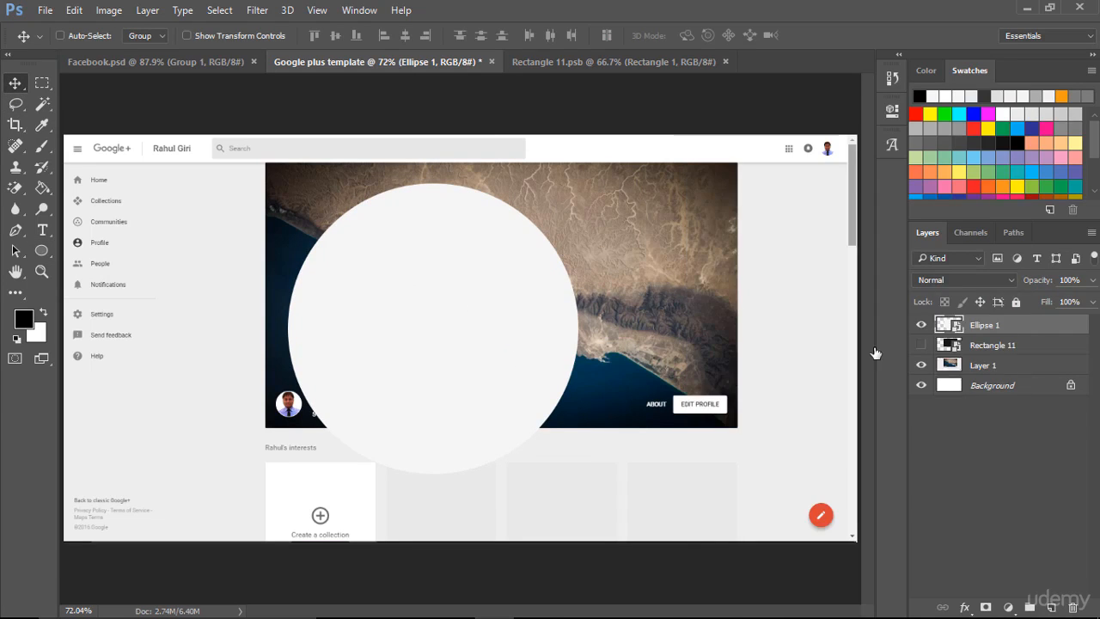
key(ctrl+t)
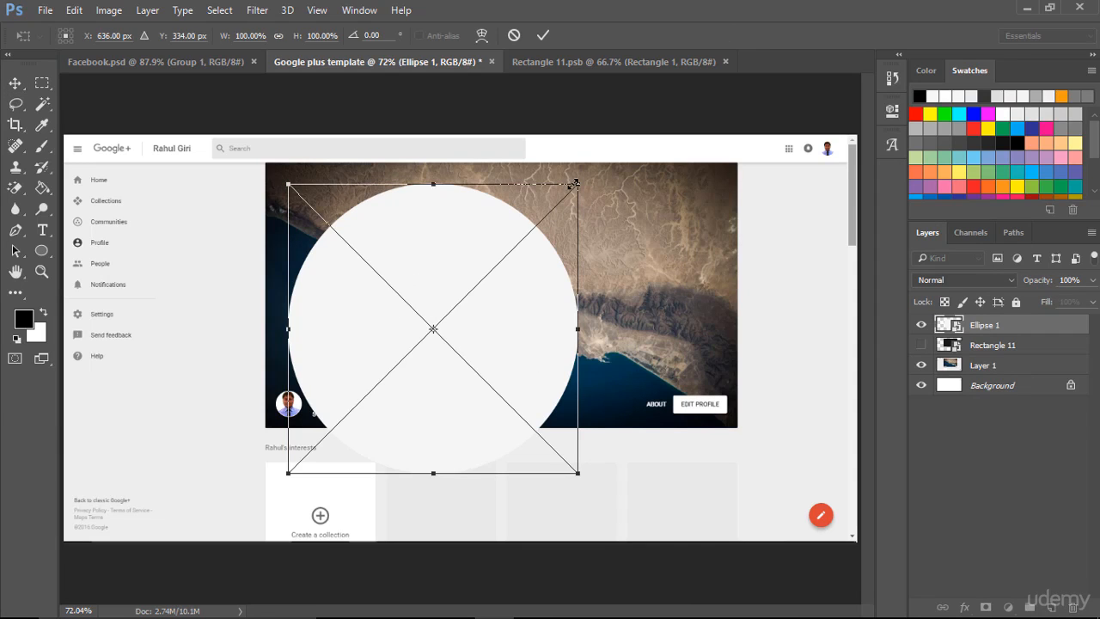
drag(577, 184, 460, 302)
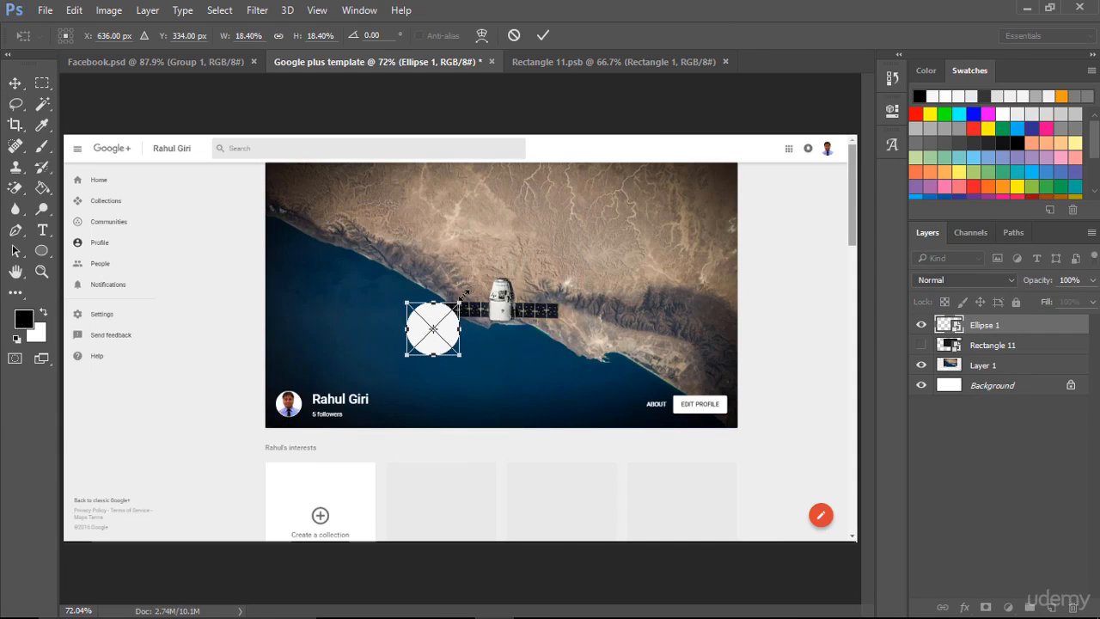
key(ctrl+plus)
key(ctrl+plus)
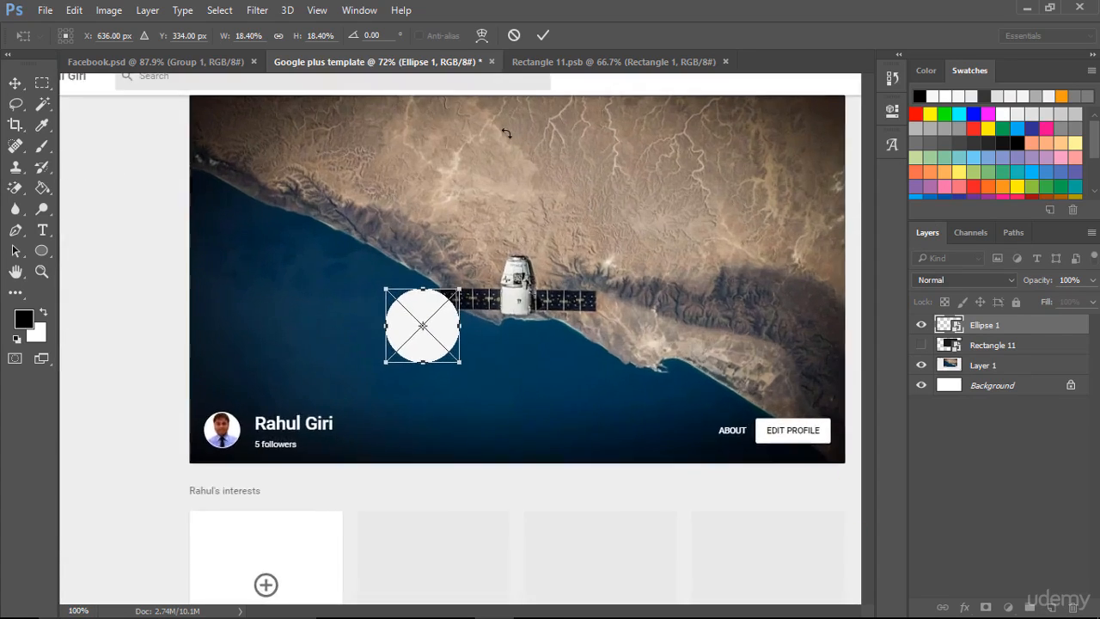
drag(228, 226, 495, 118)
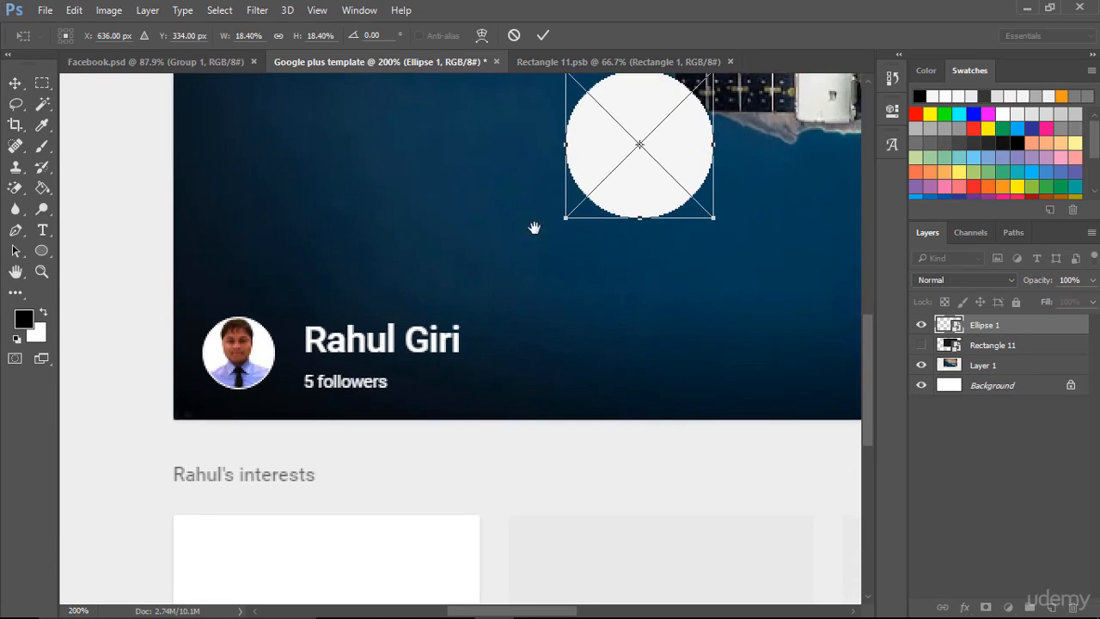
drag(615, 138, 268, 320)
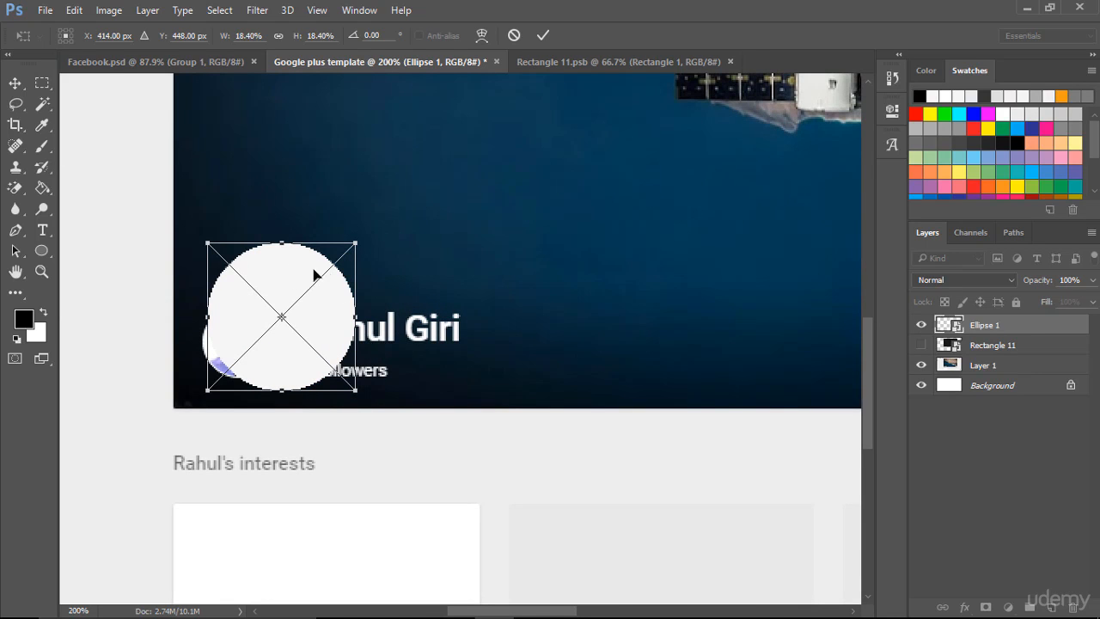
drag(356, 244, 323, 275)
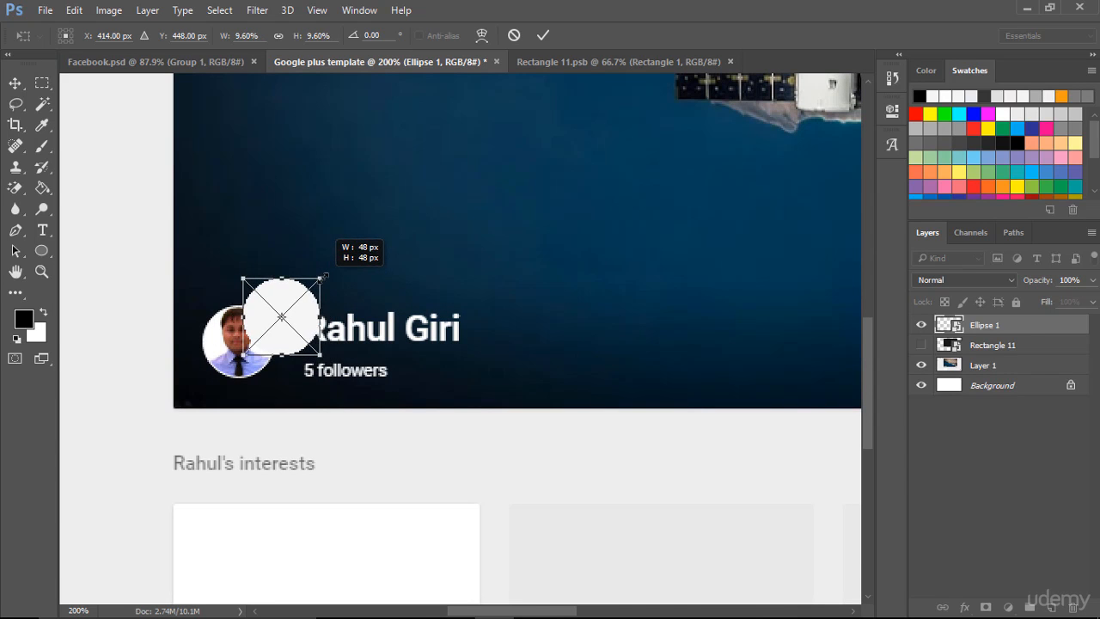
mouse_move(287, 307)
mouse_down()
mouse_move(253, 308)
mouse_move(247, 331)
mouse_move(278, 306)
mouse_up()
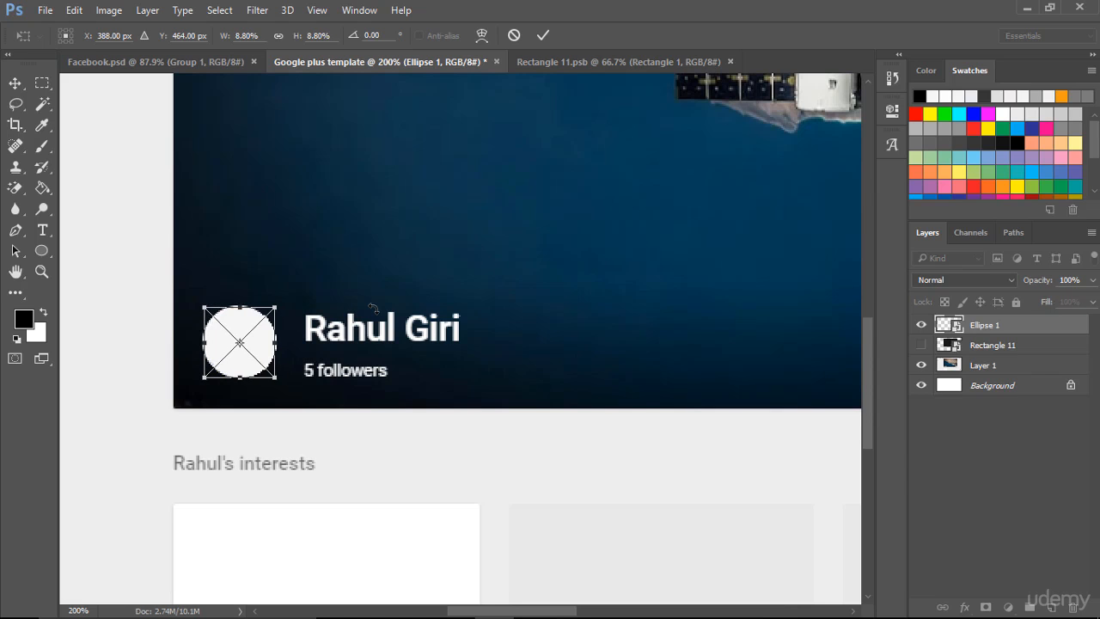
click(543, 35)
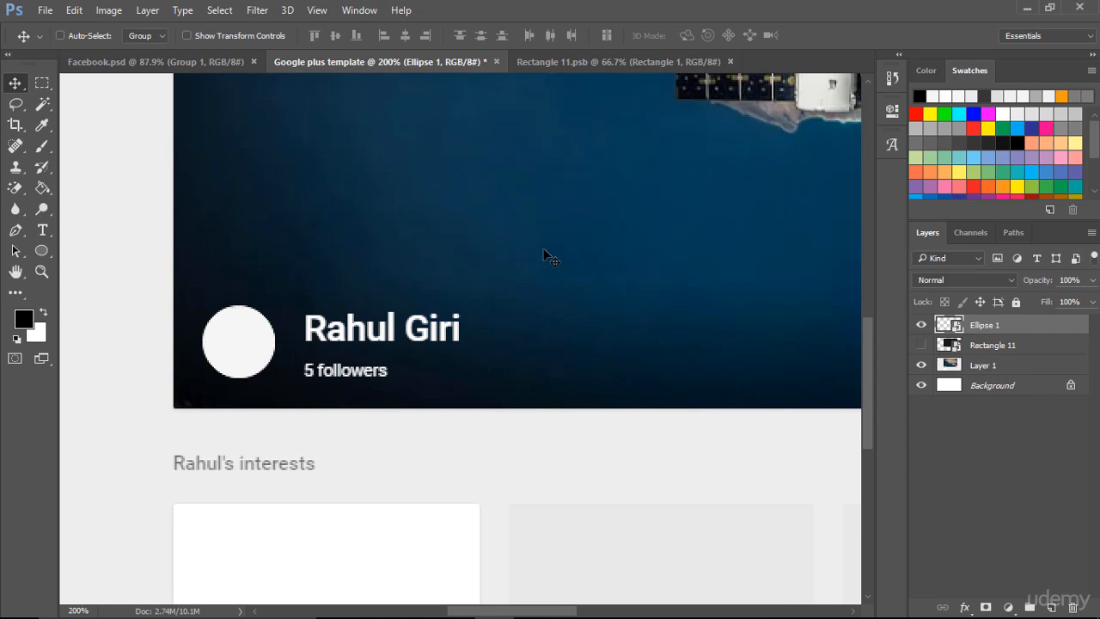
- Toggle the circle's visibility repeatedly to check its alignment with the photo beneath
click(919, 345)
click(919, 325)
click(919, 325)
click(919, 325)
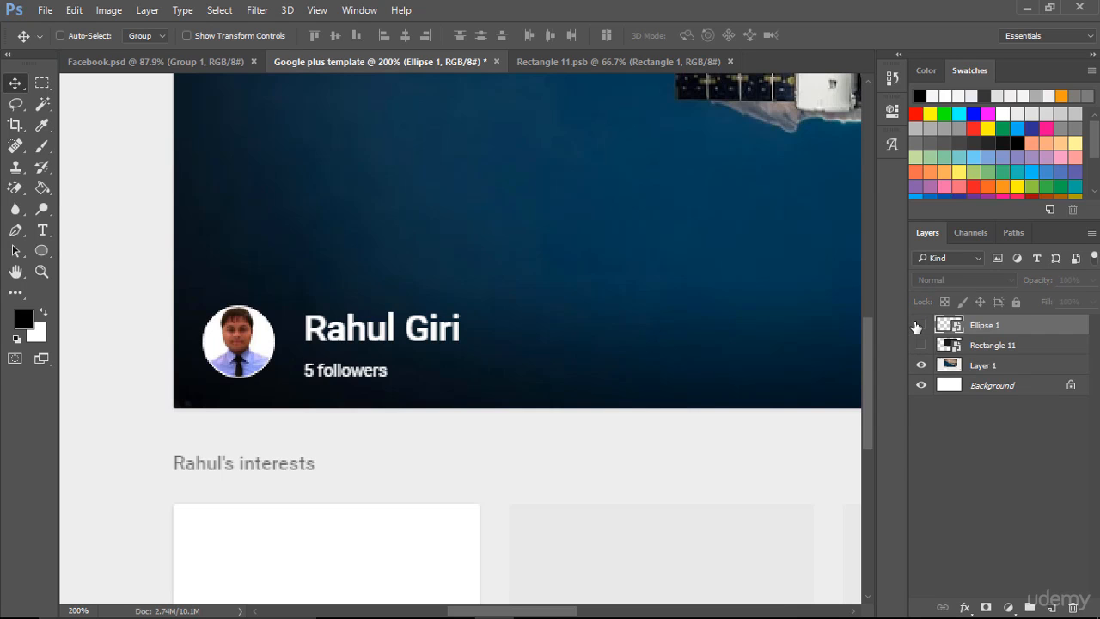
click(919, 325)
click(919, 325)
click(919, 324)
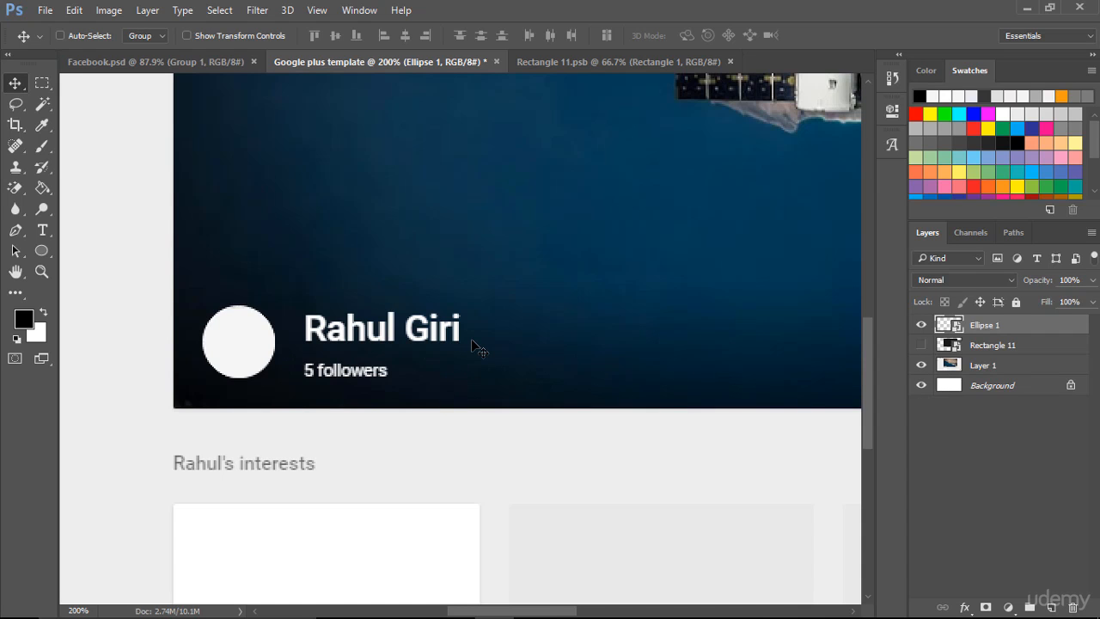
- Add a new text layer with the profile name, styled in Arial Bold instead of Bold Italic
click(43, 230)
click(279, 215)
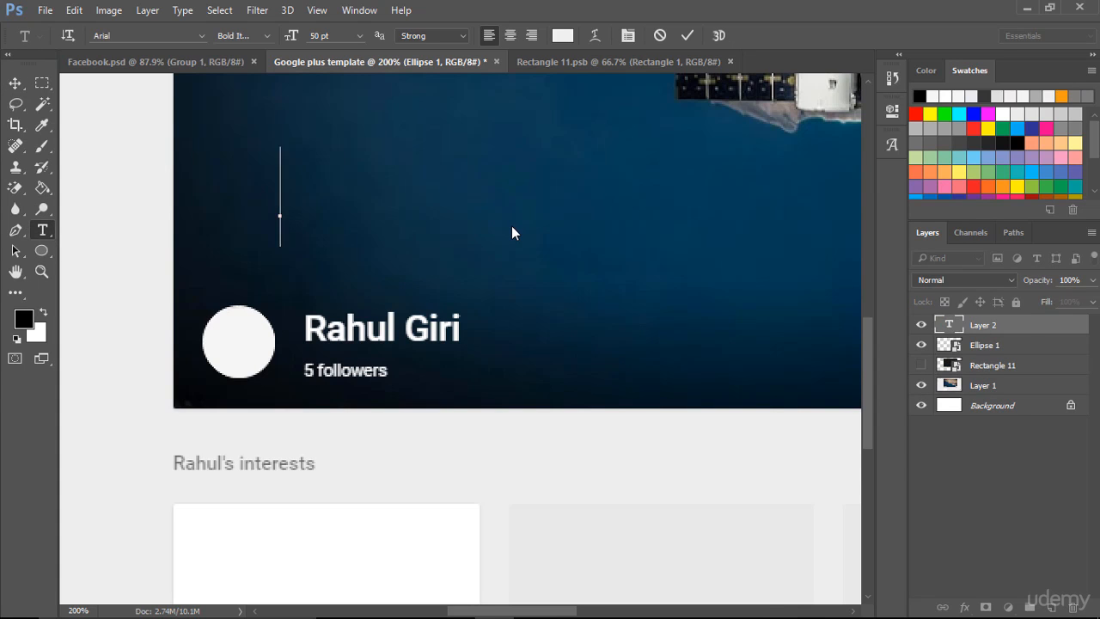
text(Rahul Giri)
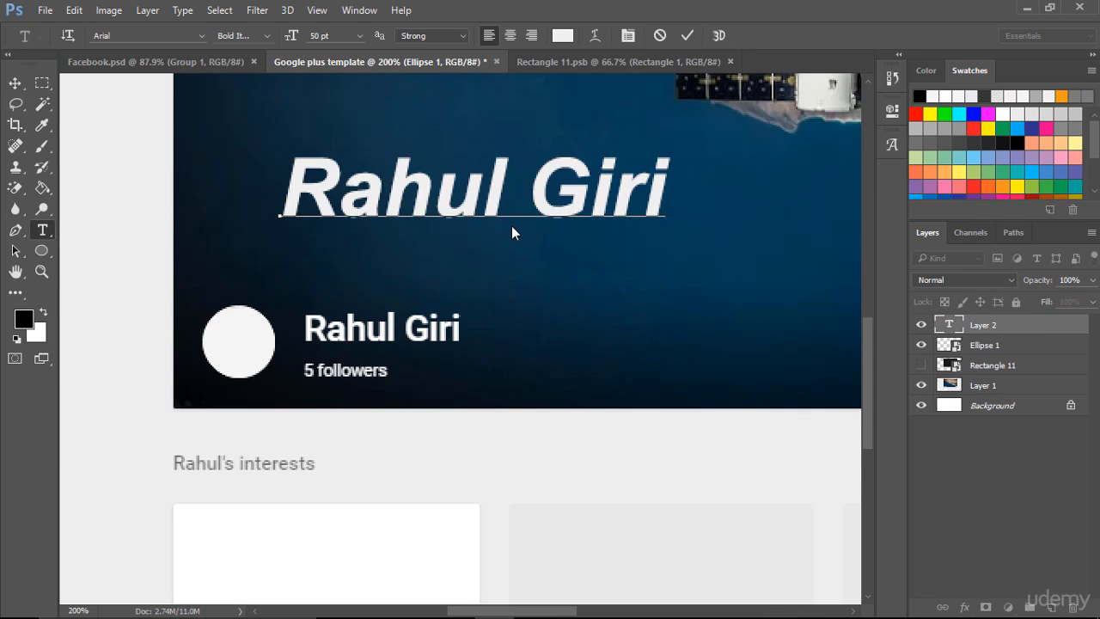
key(ctrl)
key(ctrl+a)
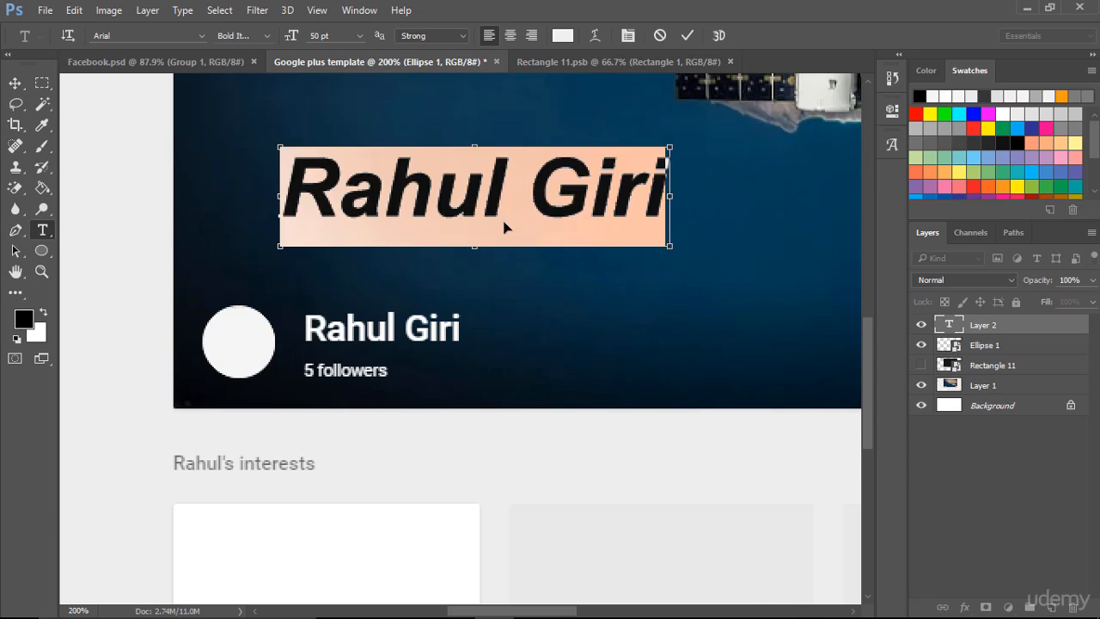
click(256, 39)
click(267, 35)
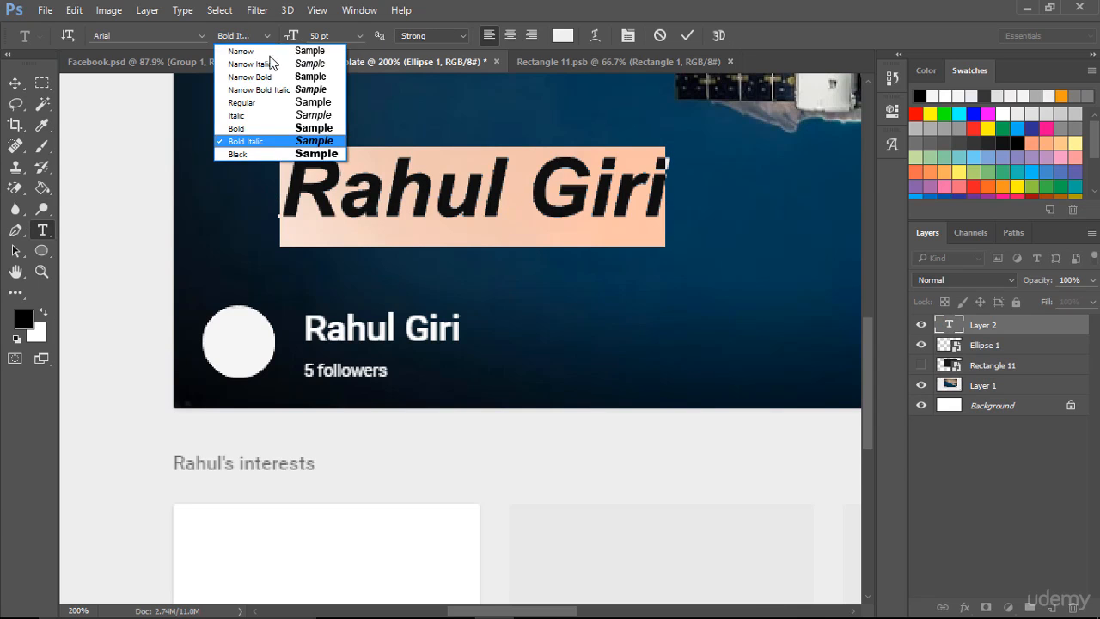
click(241, 129)
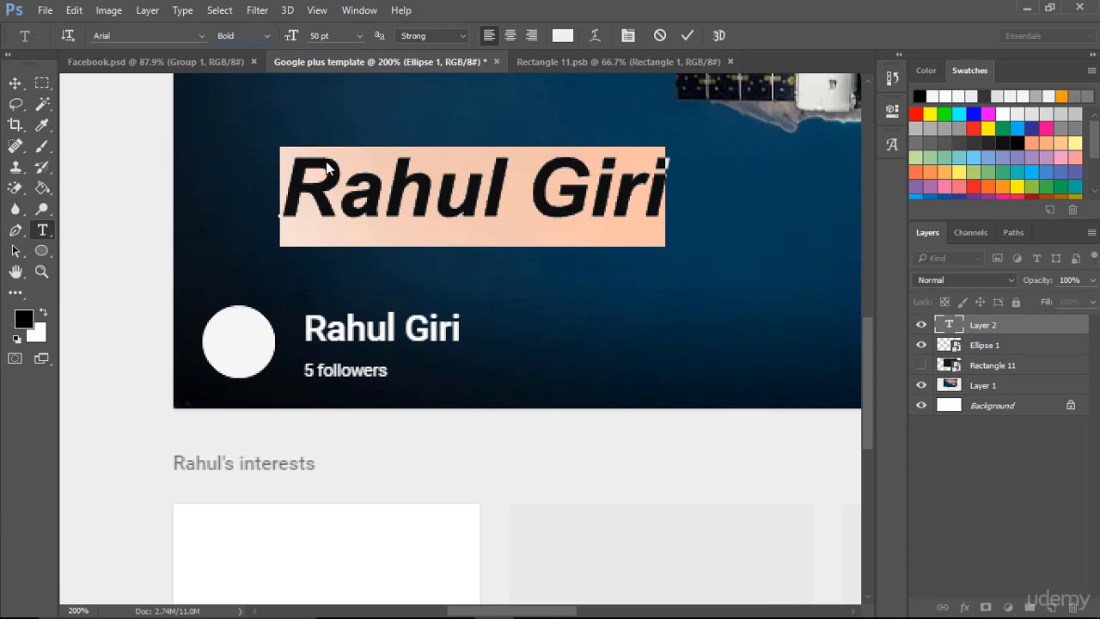
click(149, 34)
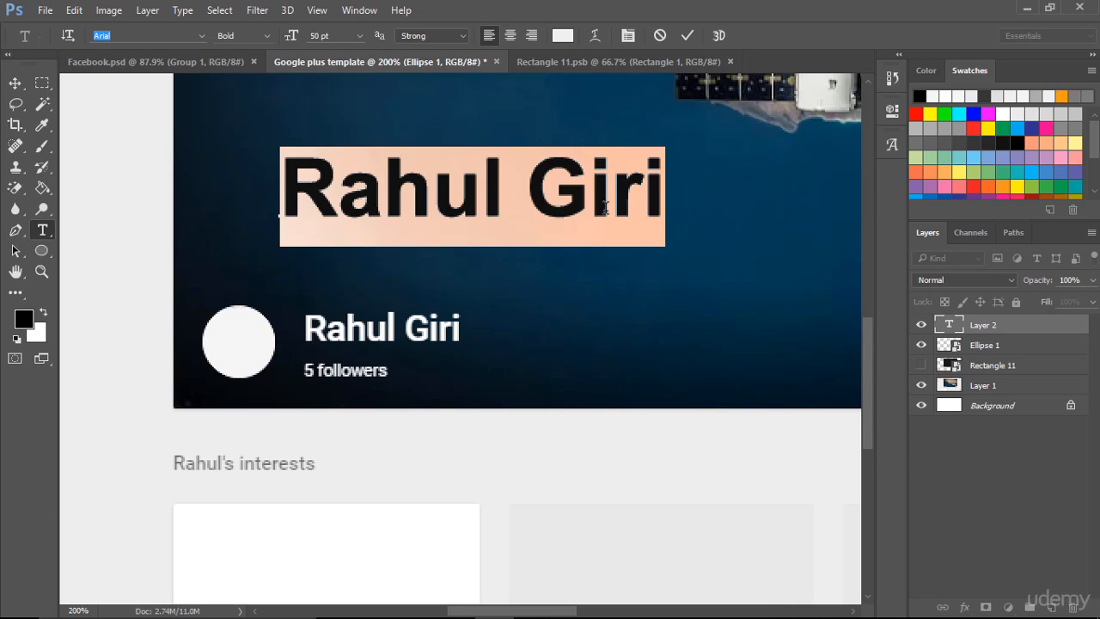
- Set the name text's tracking to -50 in the Character panel
click(364, 12)
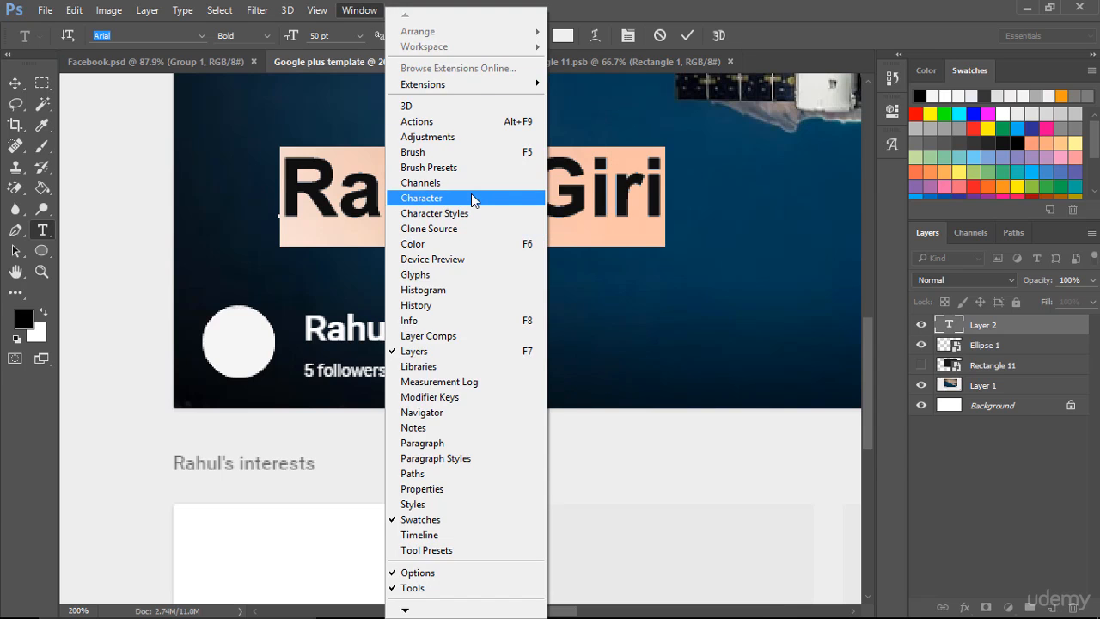
click(421, 198)
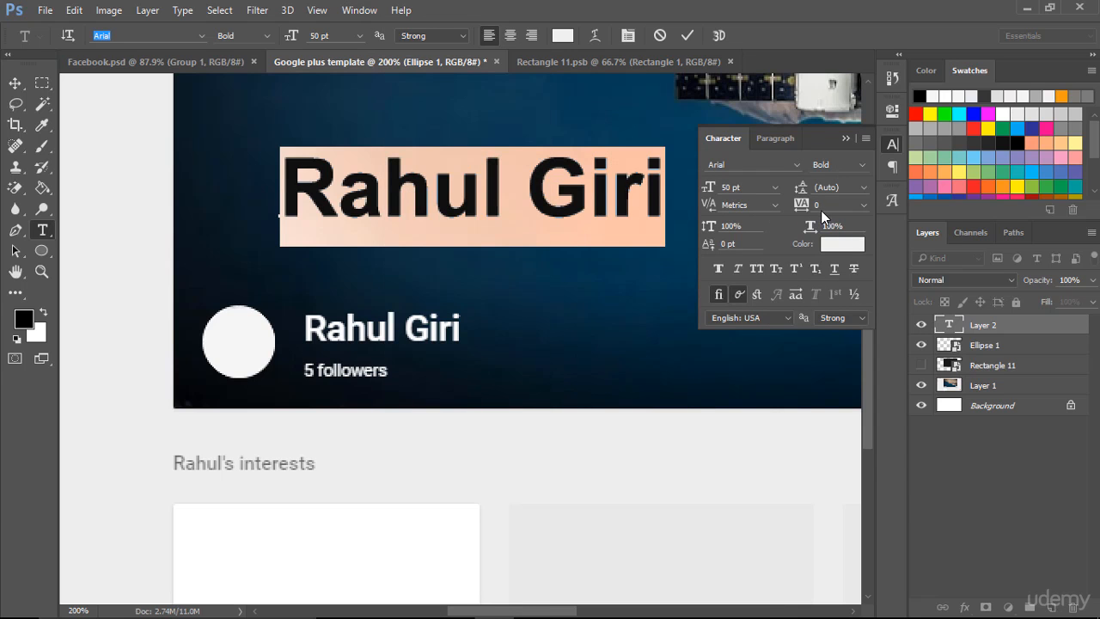
click(827, 205)
text(-50)
key(Return)
click(852, 140)
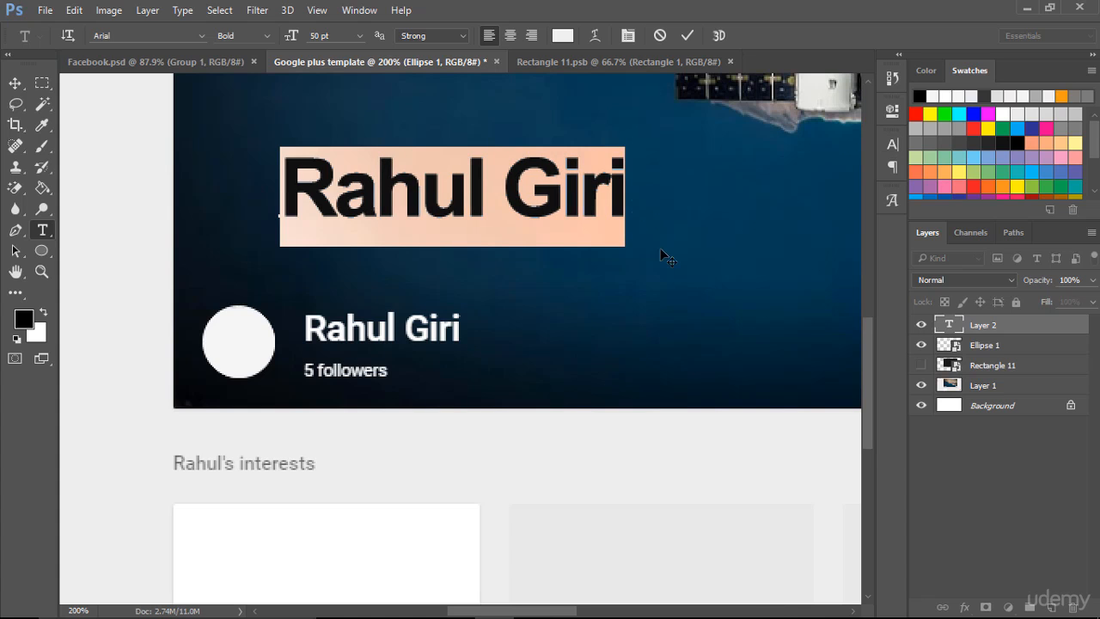
click(15, 86)
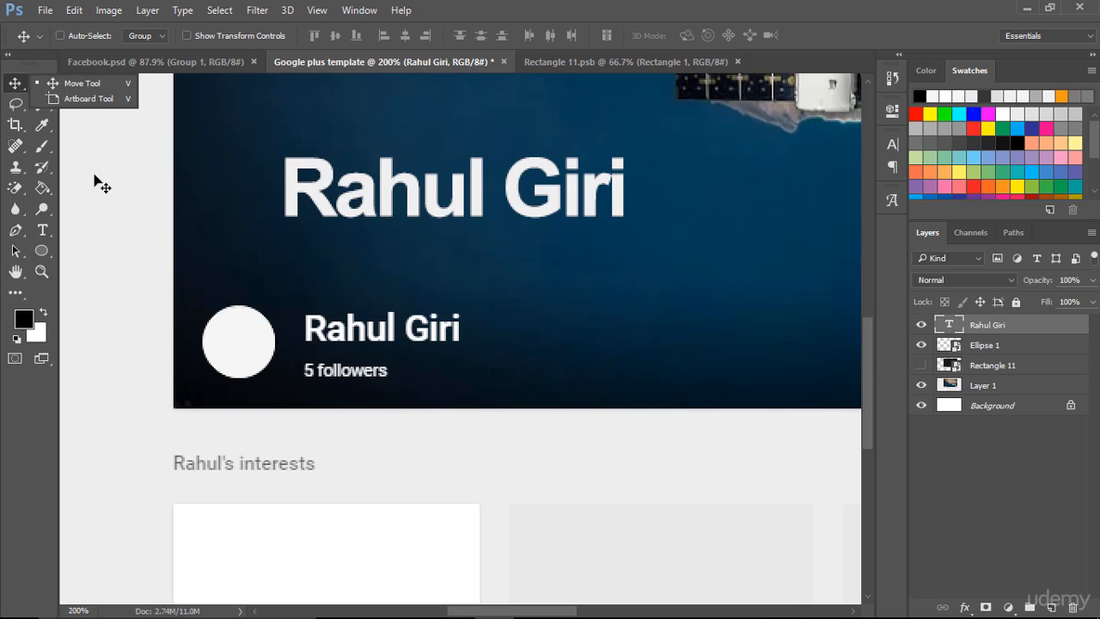
- Shrink the name text and move it onto the banner's original name line
click(439, 186)
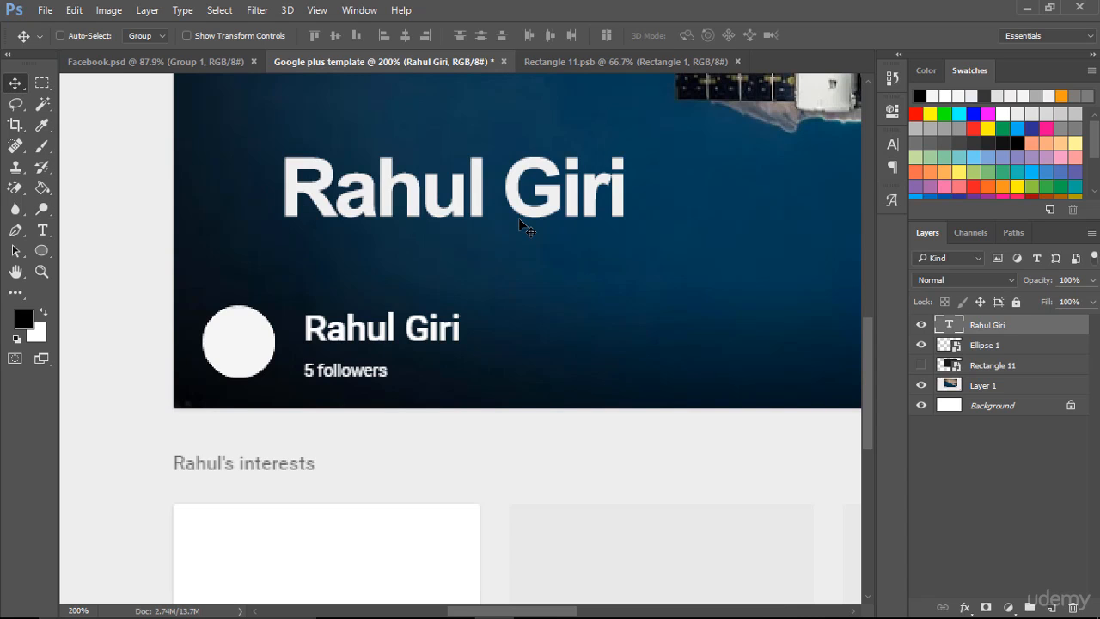
key(ctrl)
key(ctrl+t)
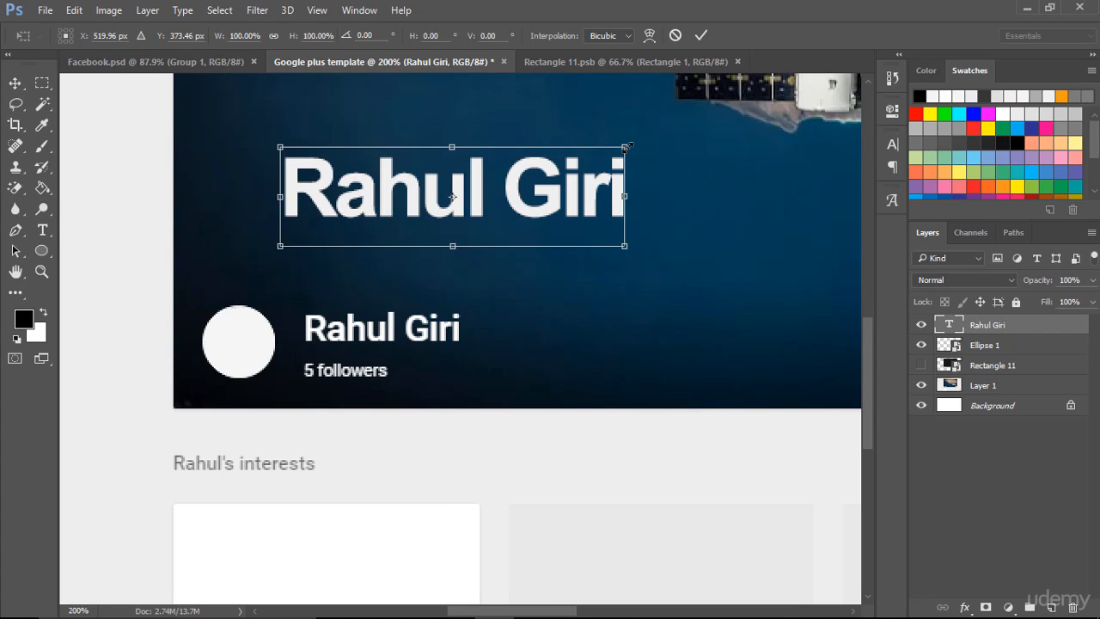
drag(621, 150, 539, 174)
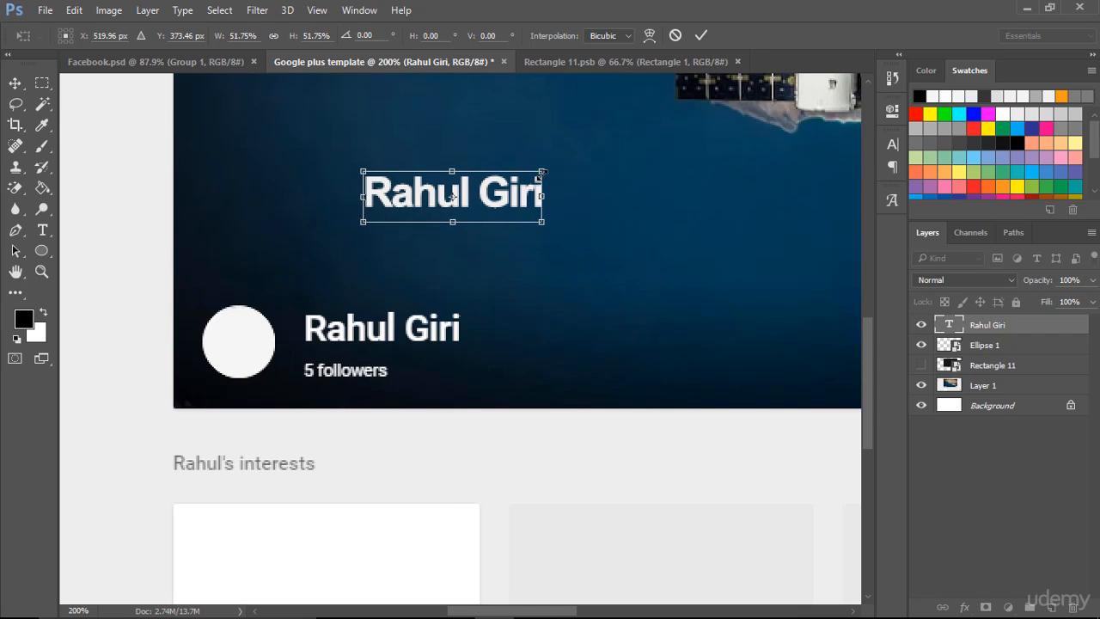
click(701, 36)
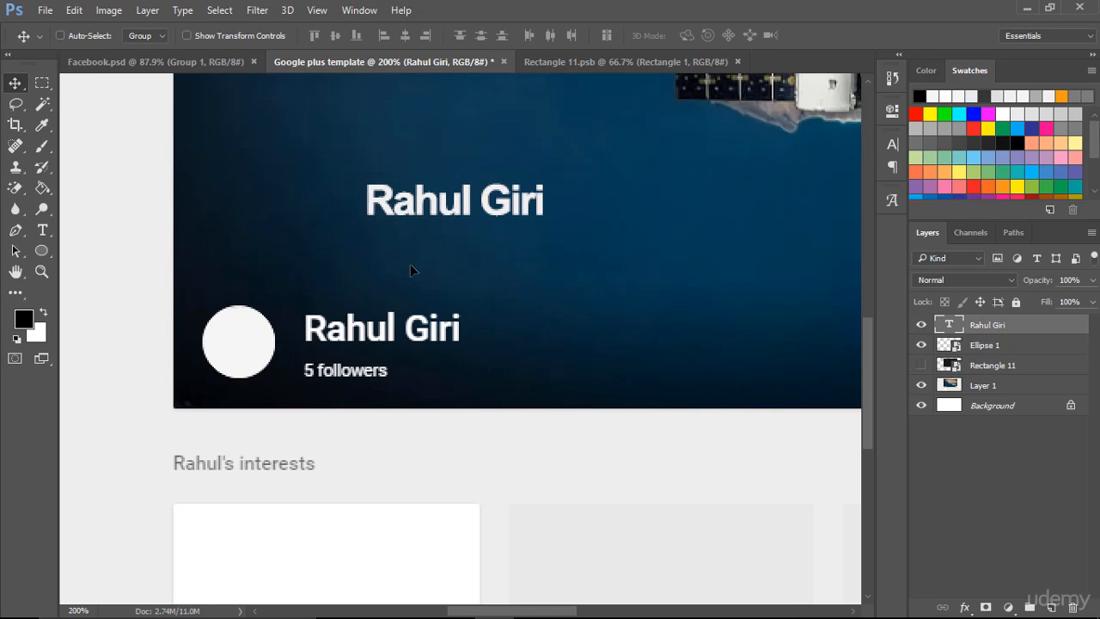
drag(403, 223, 342, 357)
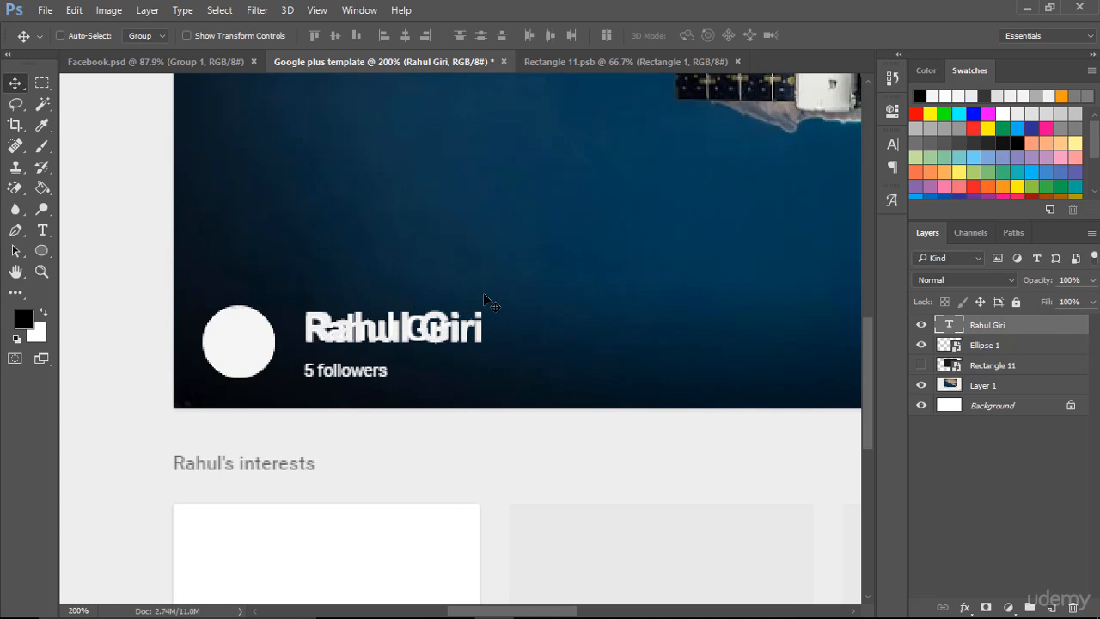
key(ctrl+t)
drag(483, 305, 465, 311)
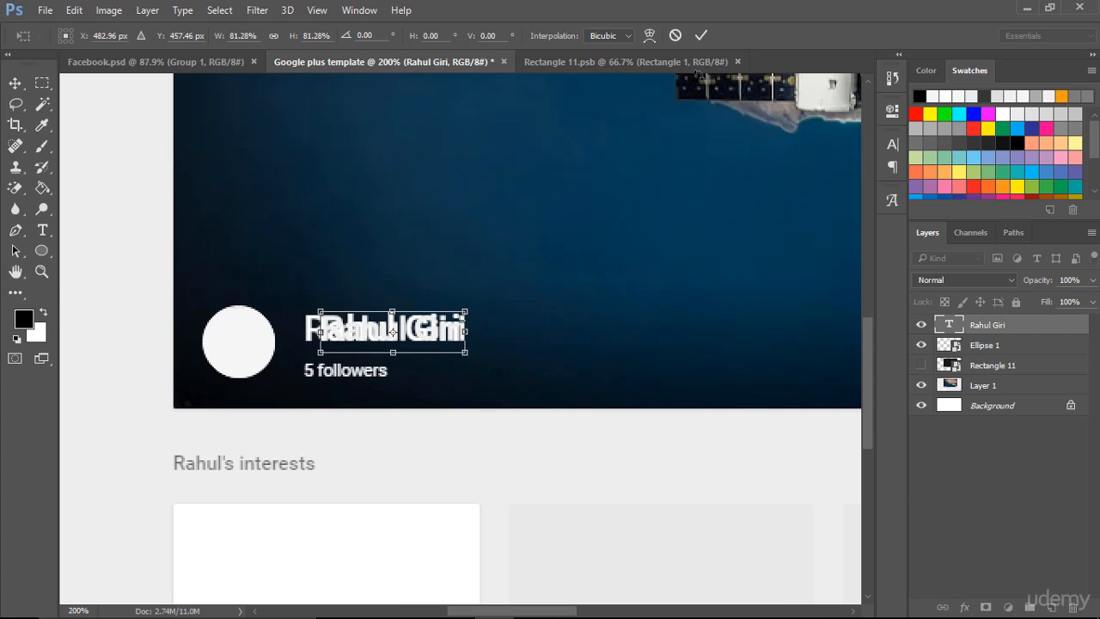
click(703, 38)
key(Left)
key(Left)
key(Left)
key(Left)
key(Left)
key(Left)
key(Left)
key(Left)
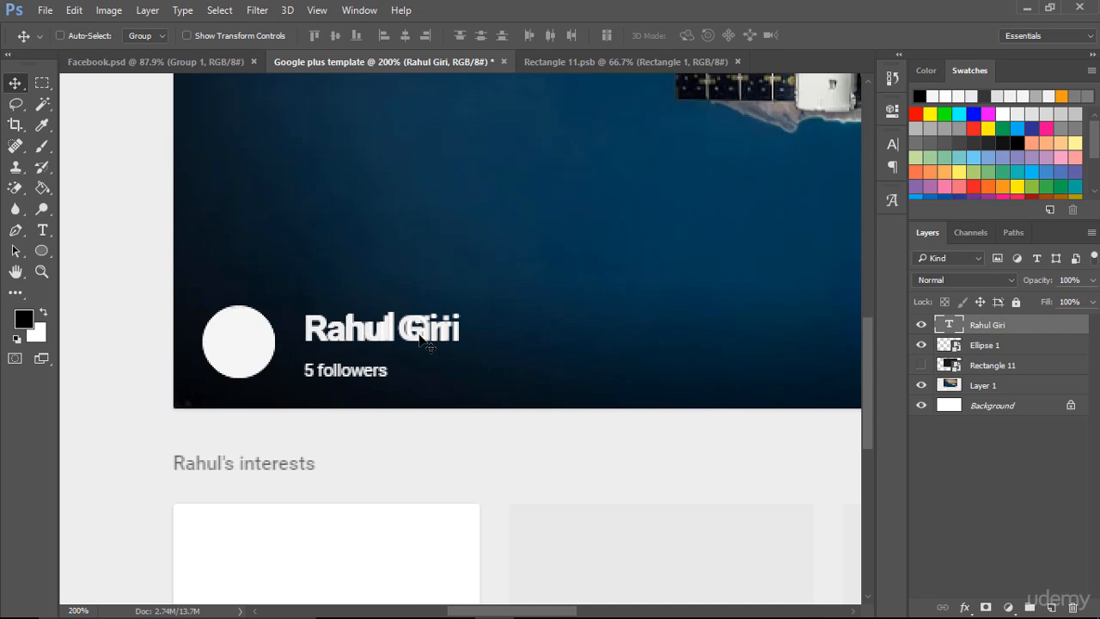
- Widen the gap between first and last names and enlarge the text slightly to 103.48%
double_click(945, 322)
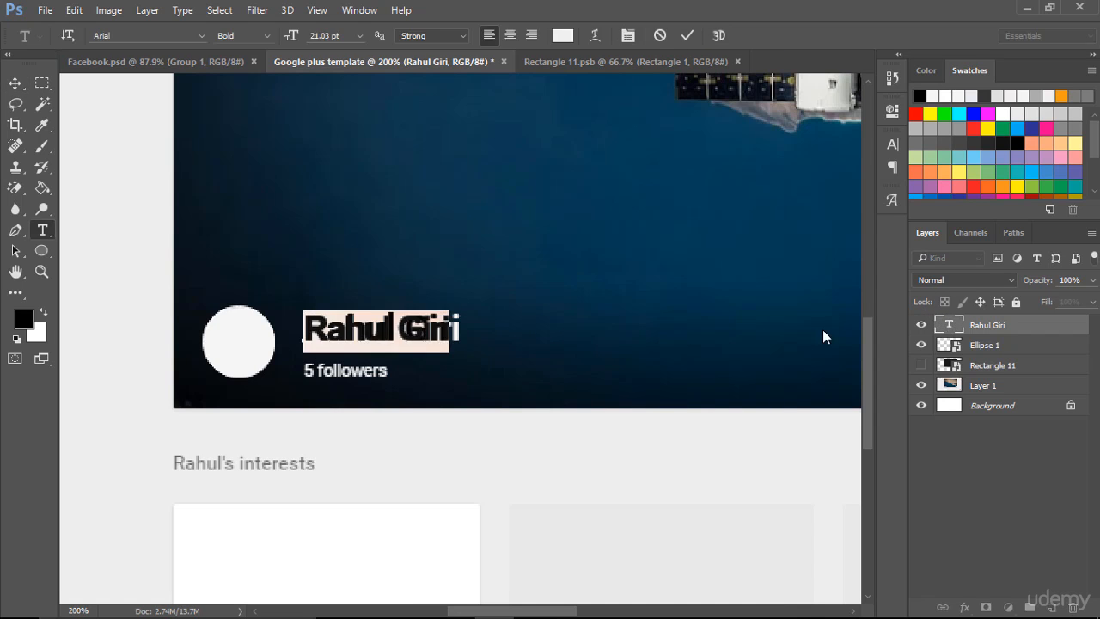
click(406, 344)
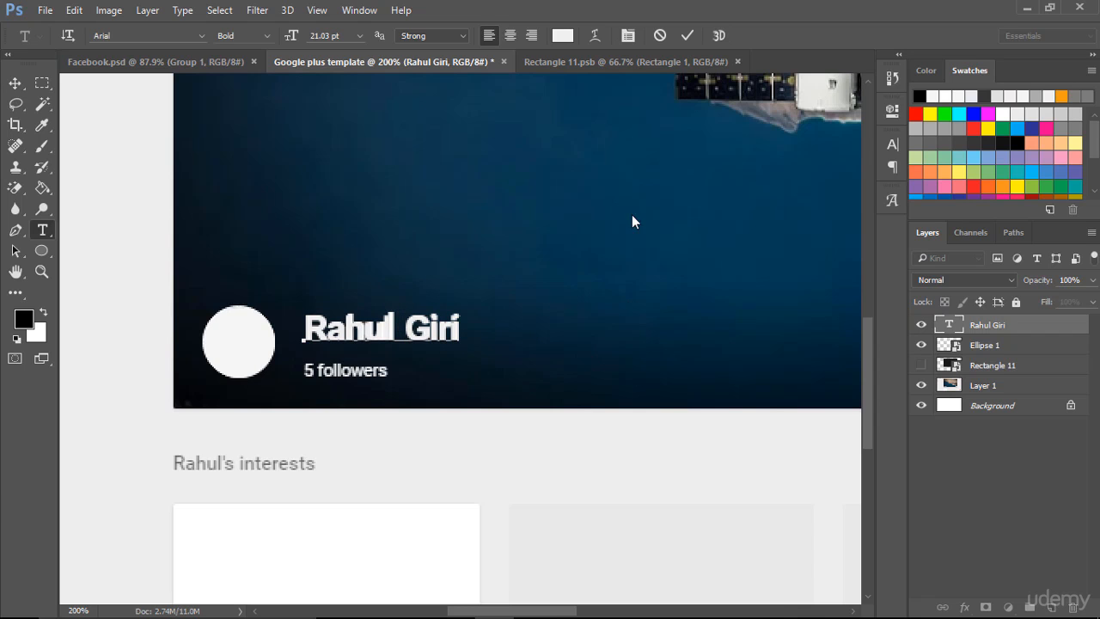
click(689, 35)
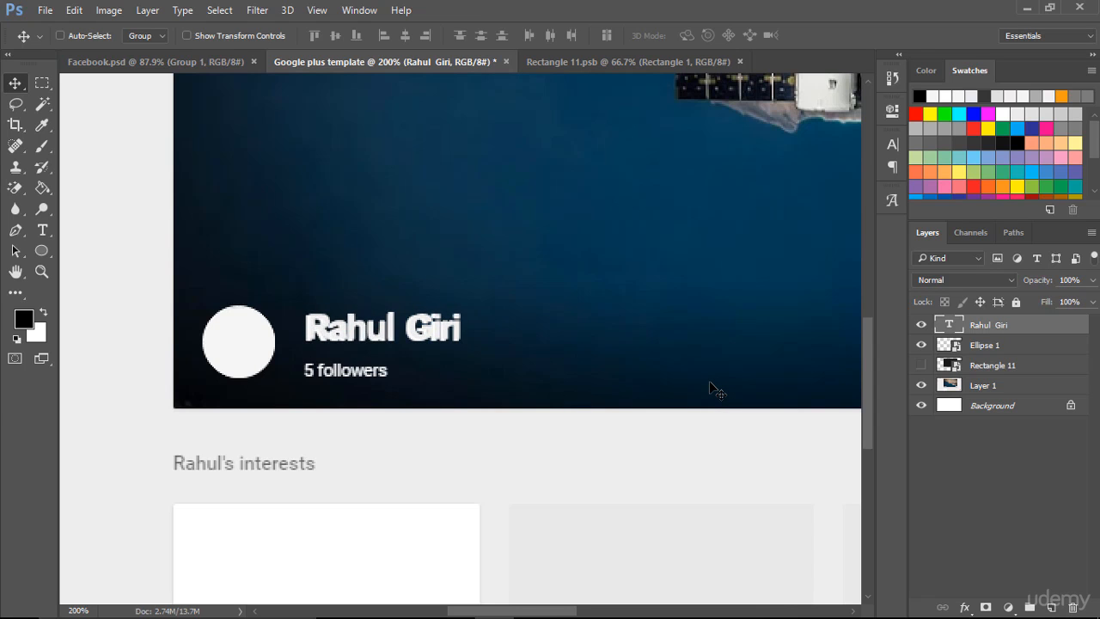
key(ctrl+t)
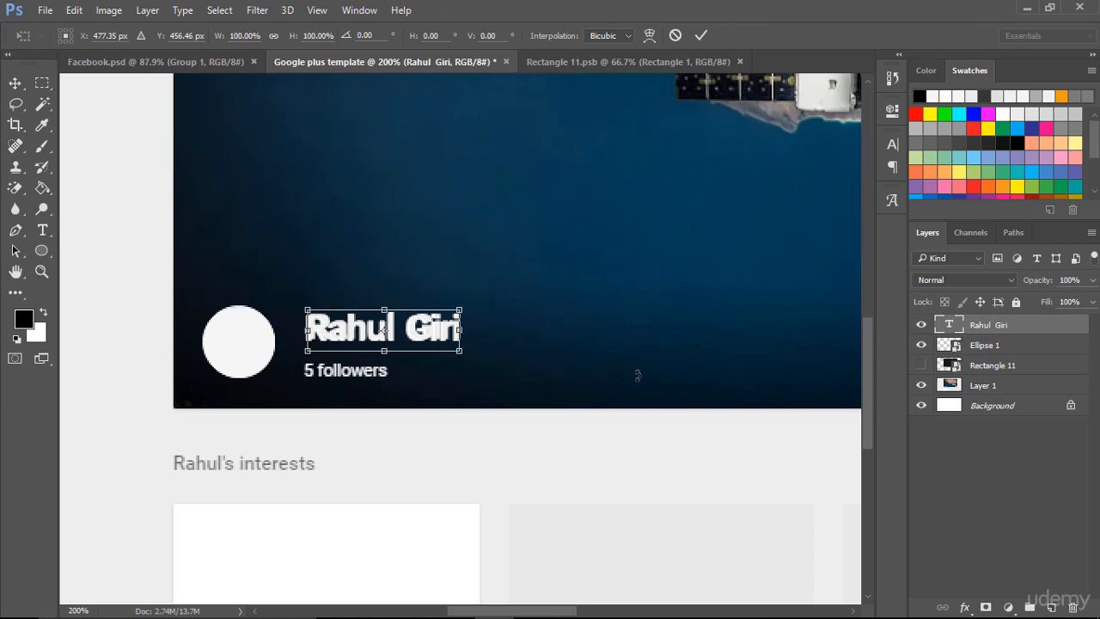
drag(464, 355, 464, 353)
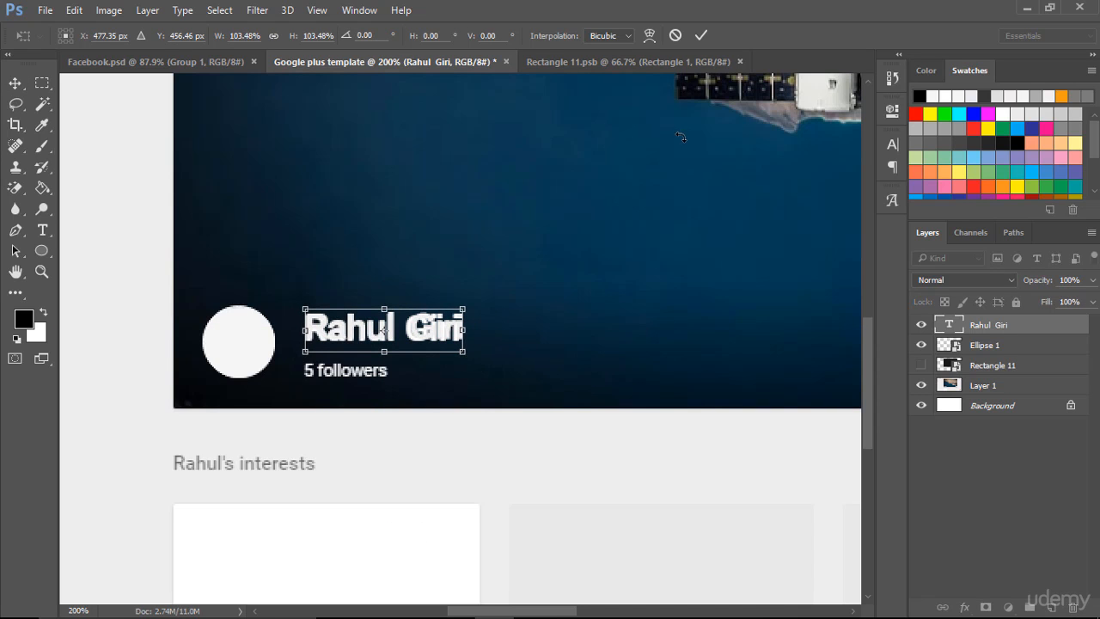
click(700, 36)
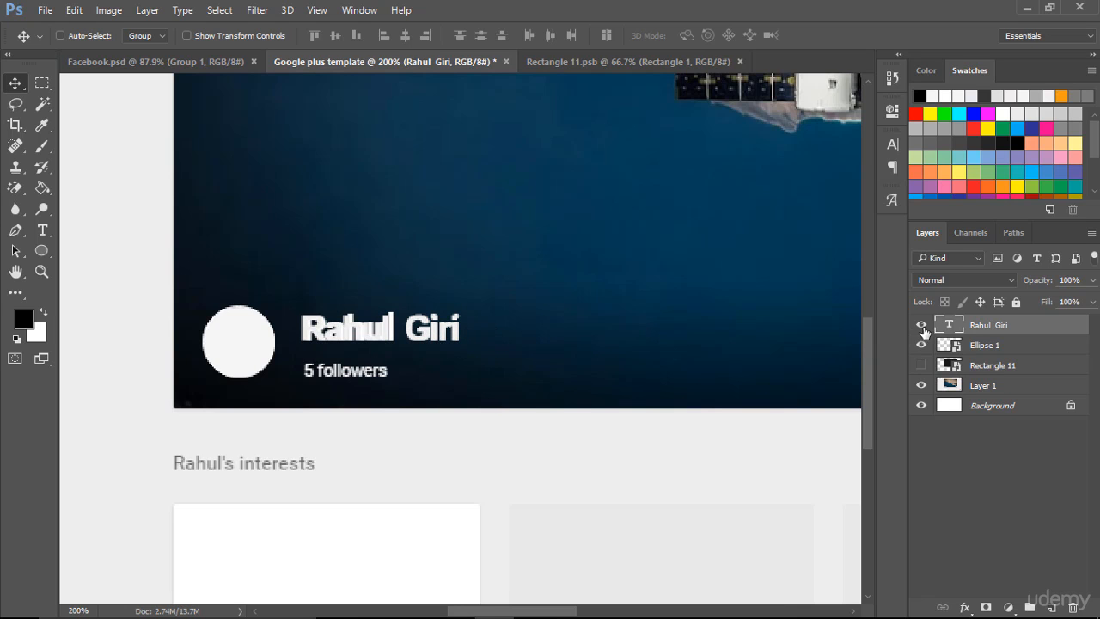
- Toggle the dark Rectangle 11 banner cover on and off to compare, leaving it hidden
click(921, 369)
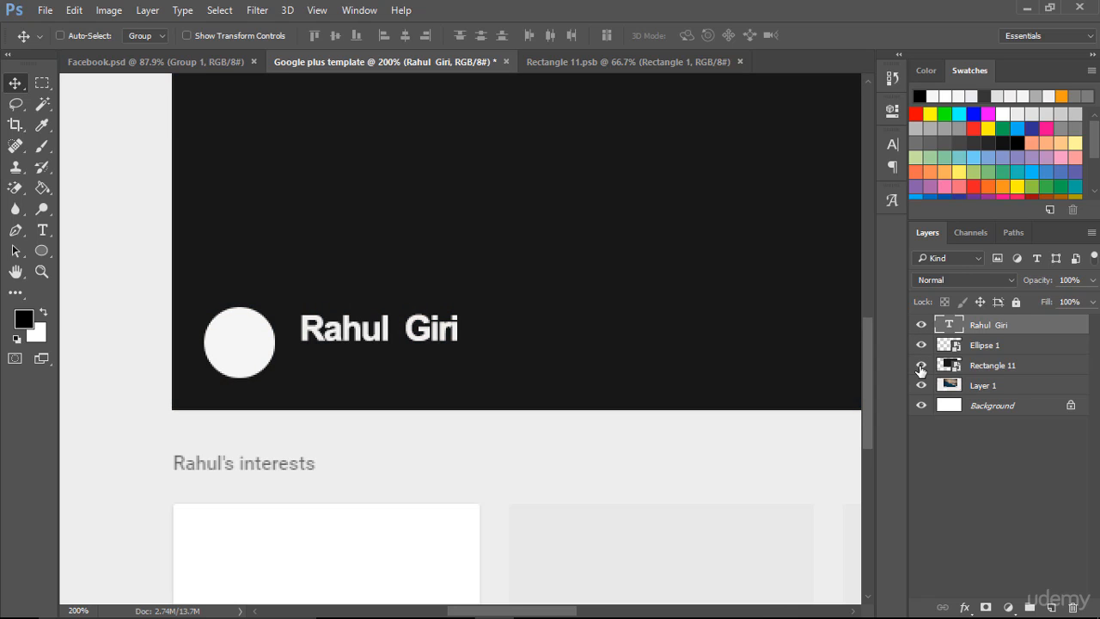
click(921, 370)
click(921, 369)
click(921, 370)
click(921, 370)
click(923, 370)
click(922, 370)
click(922, 370)
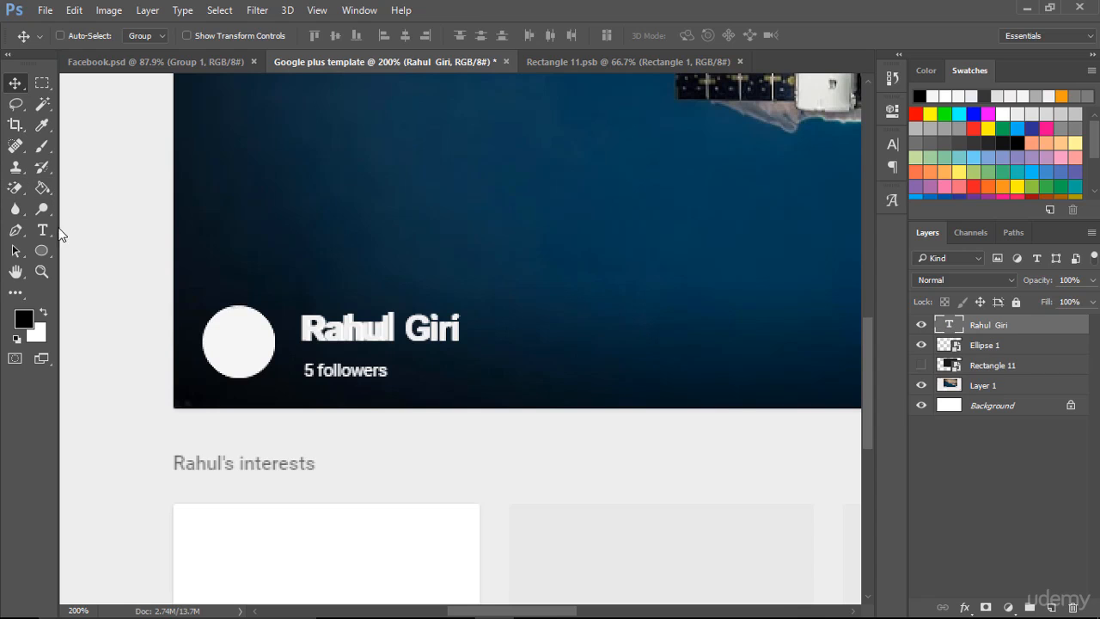
- Add '5 followers' text, fit it onto the followers line, and show Rectangle 11 again
click(42, 229)
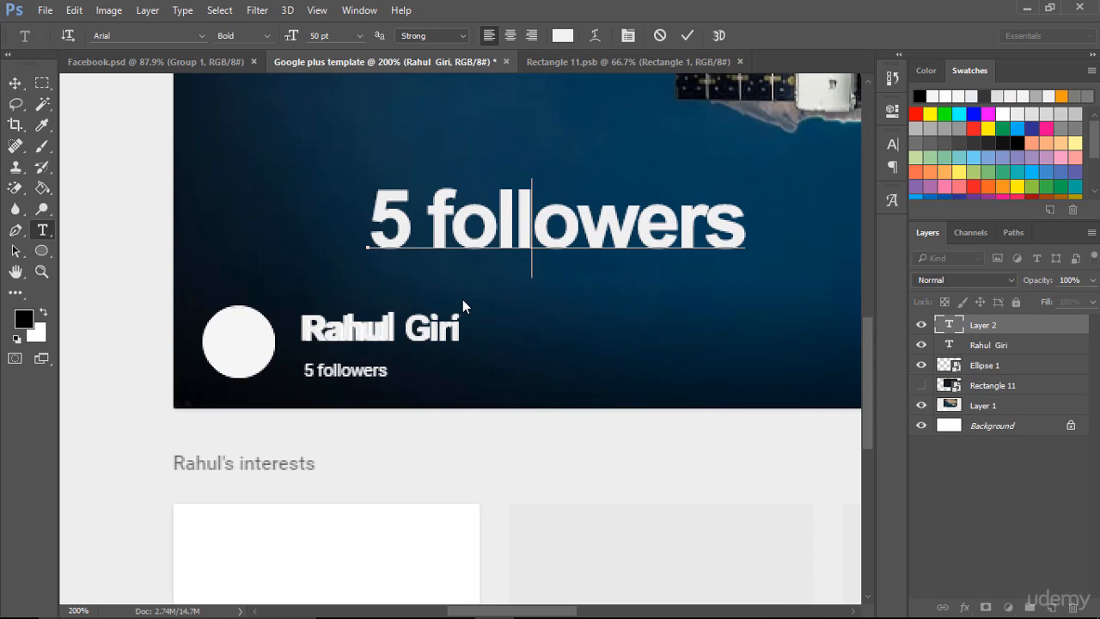
click(681, 38)
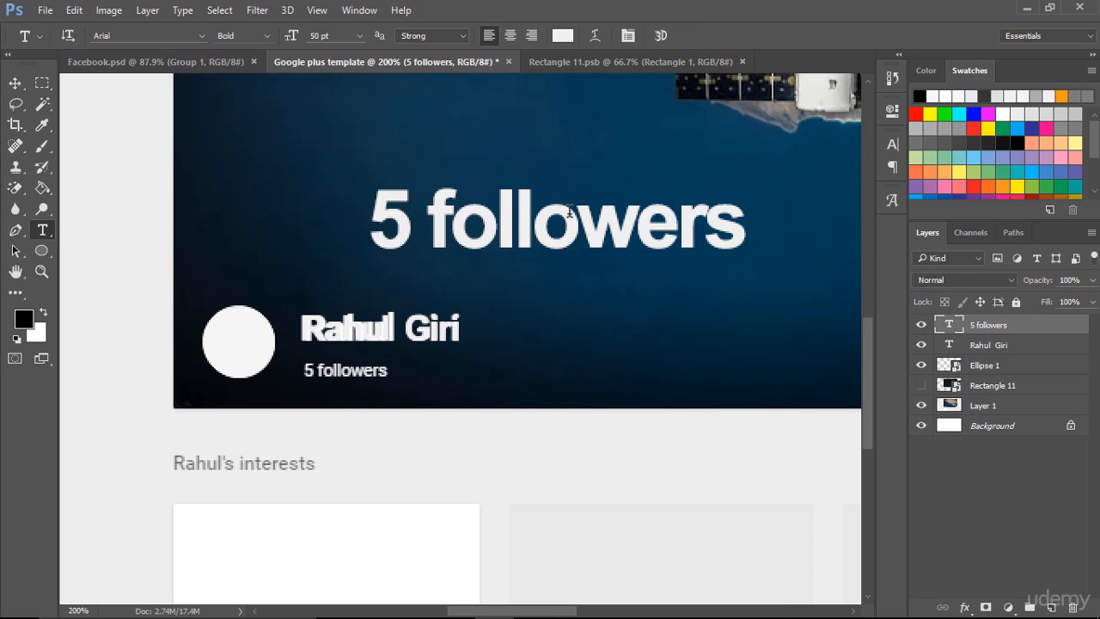
key(ctrl+t)
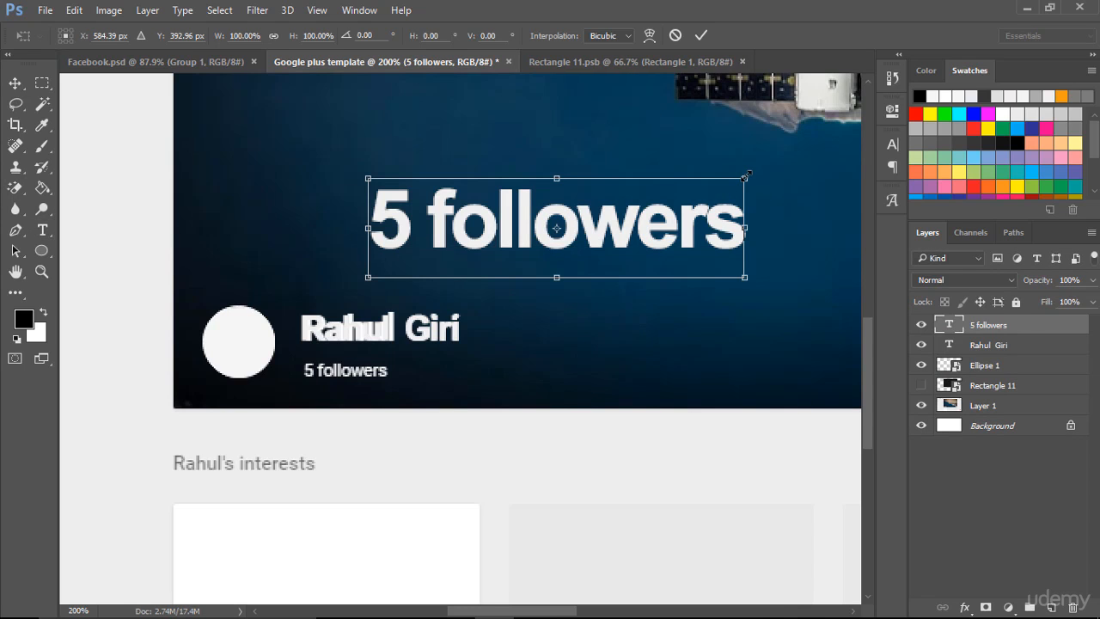
drag(746, 176, 335, 381)
key(Up)
key(Up)
key(Up)
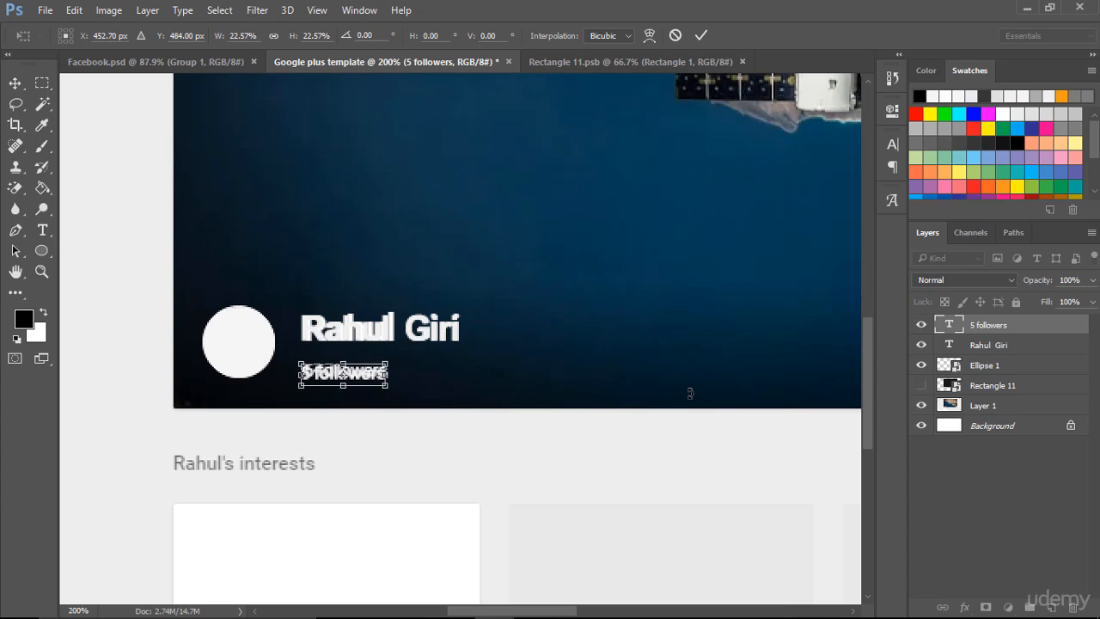
key(Right)
key(Right)
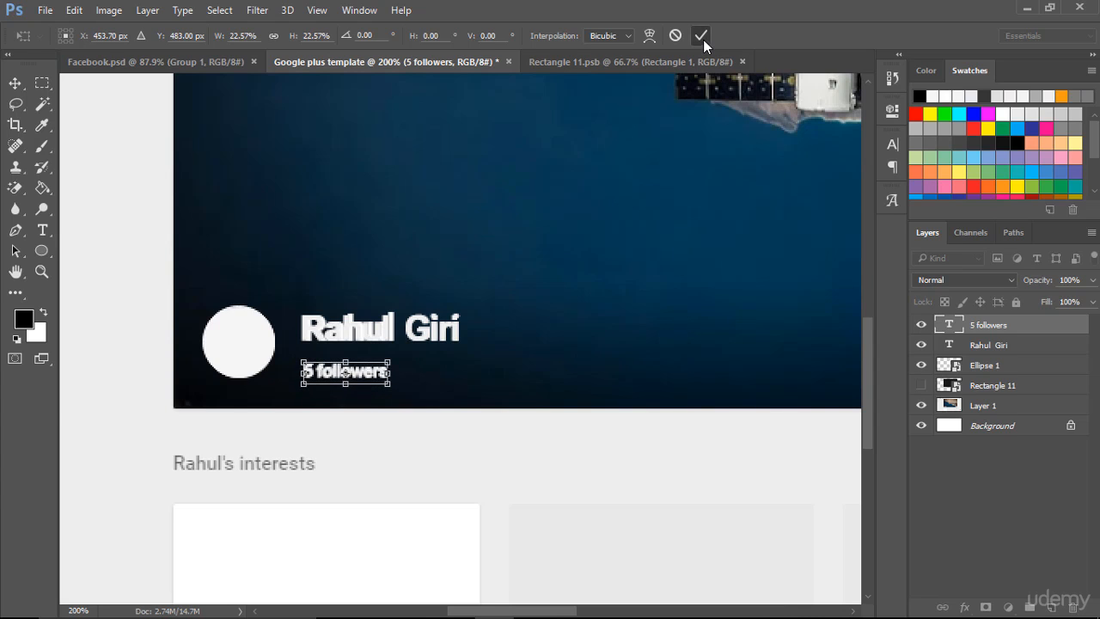
click(702, 35)
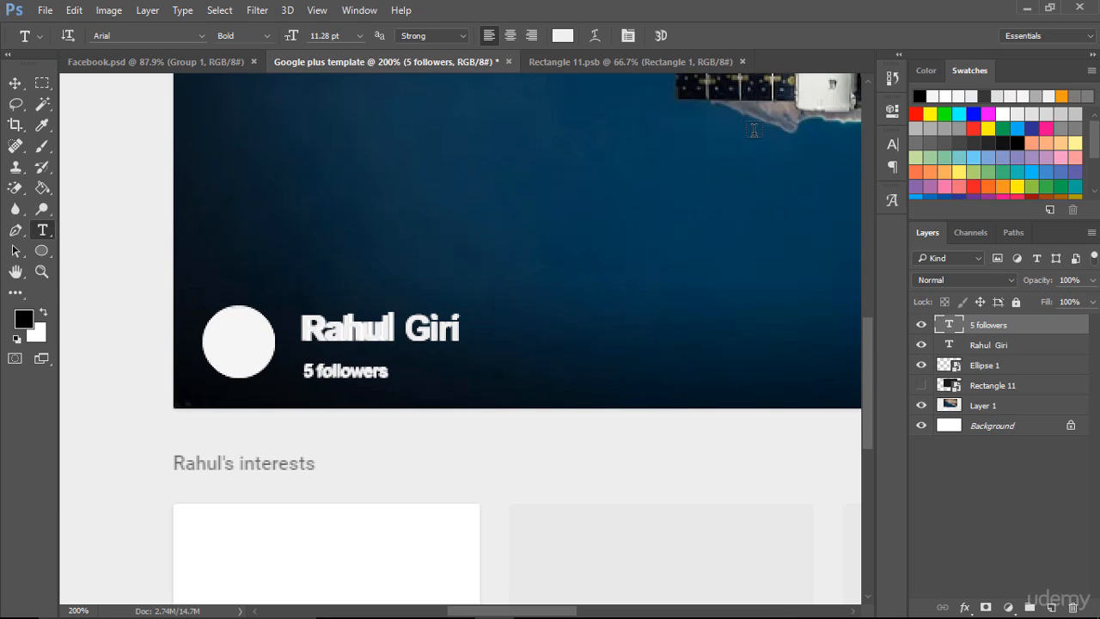
click(922, 385)
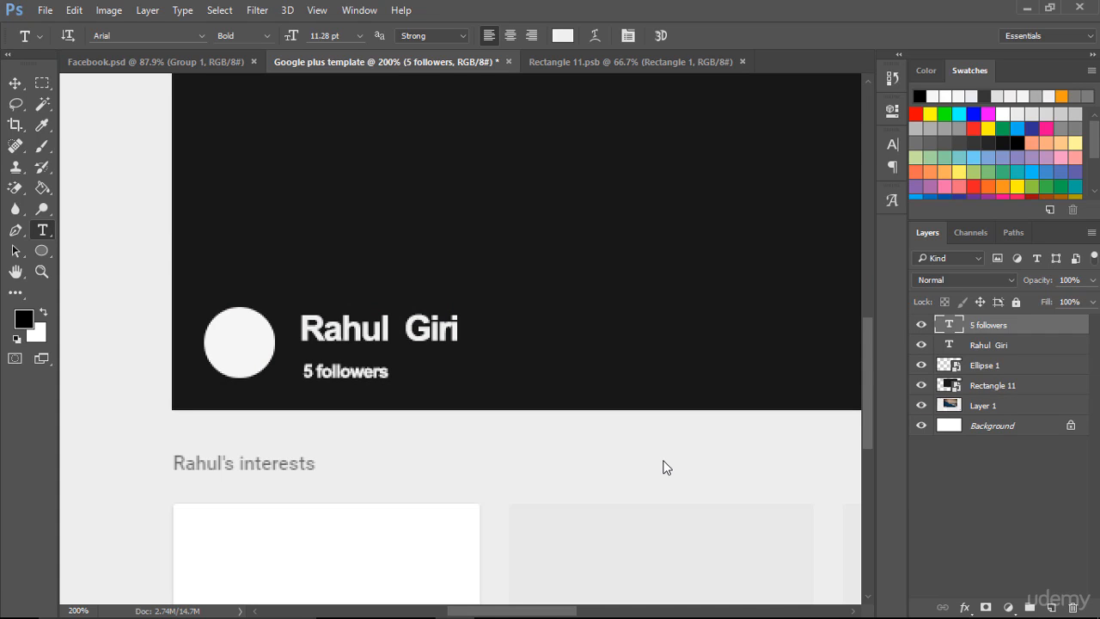
key(ctrl+0)
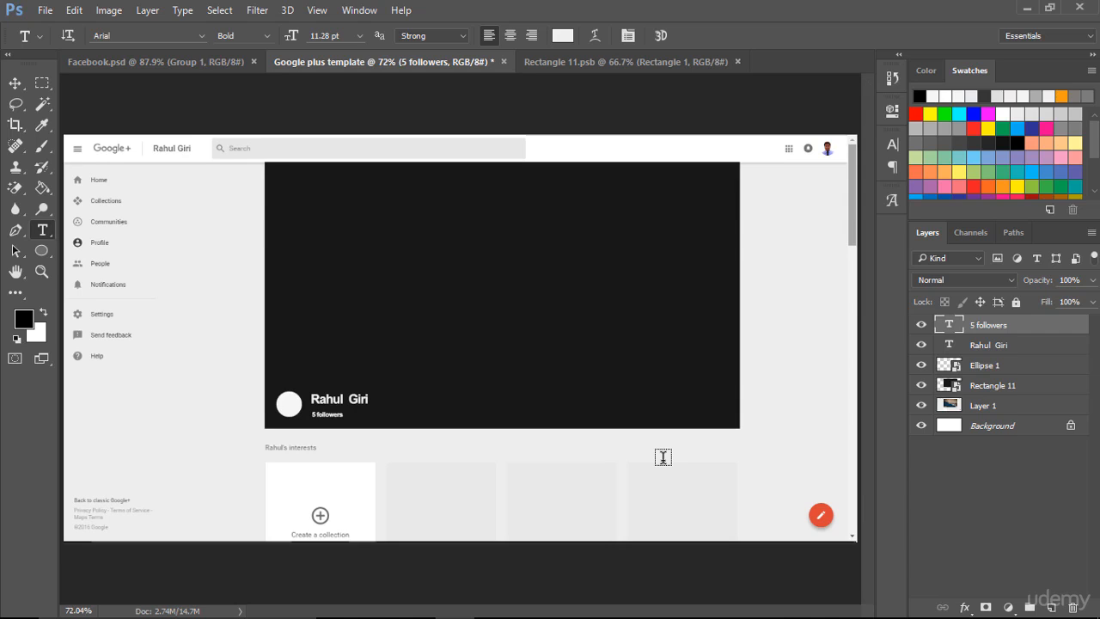
- Check the banner layers' visibility, select the title, signature and icon layers, then view Rectangle 11.psb
click(14, 83)
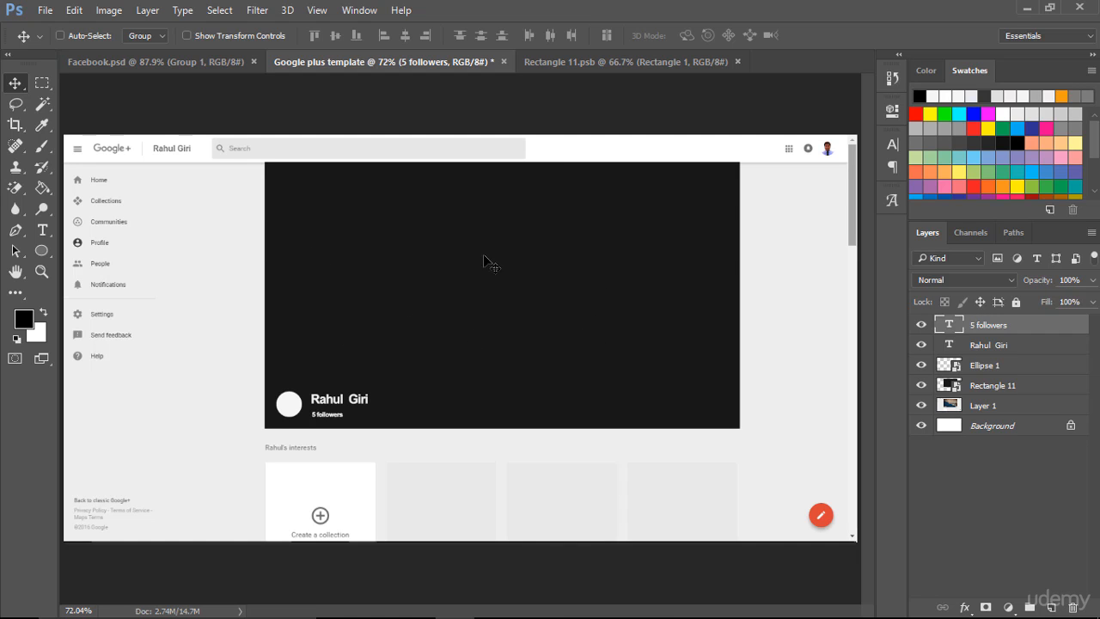
click(189, 63)
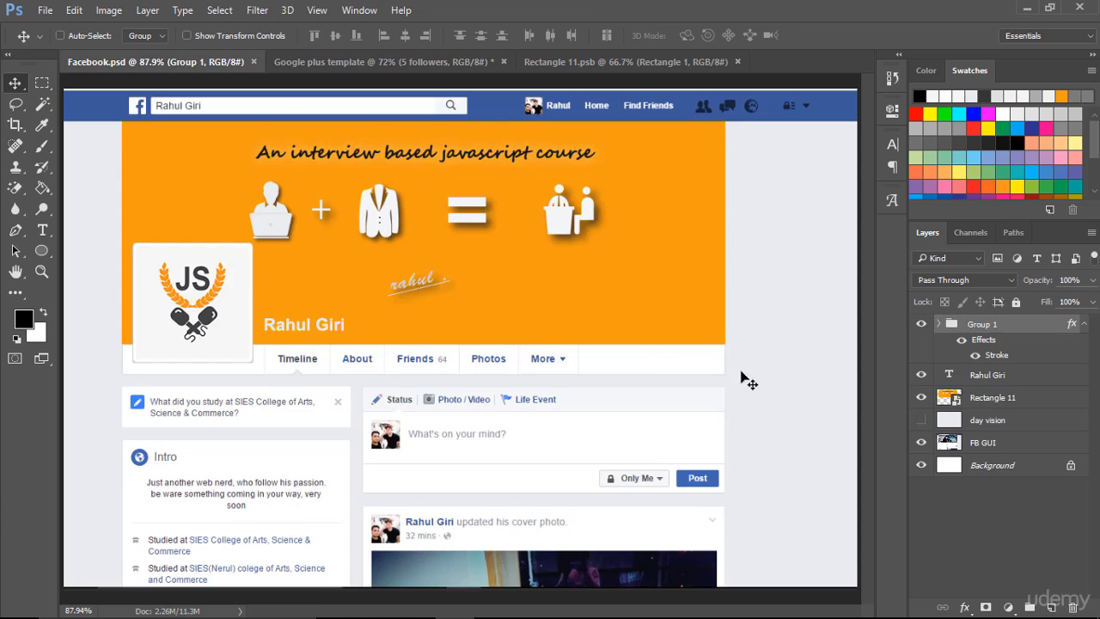
click(951, 398)
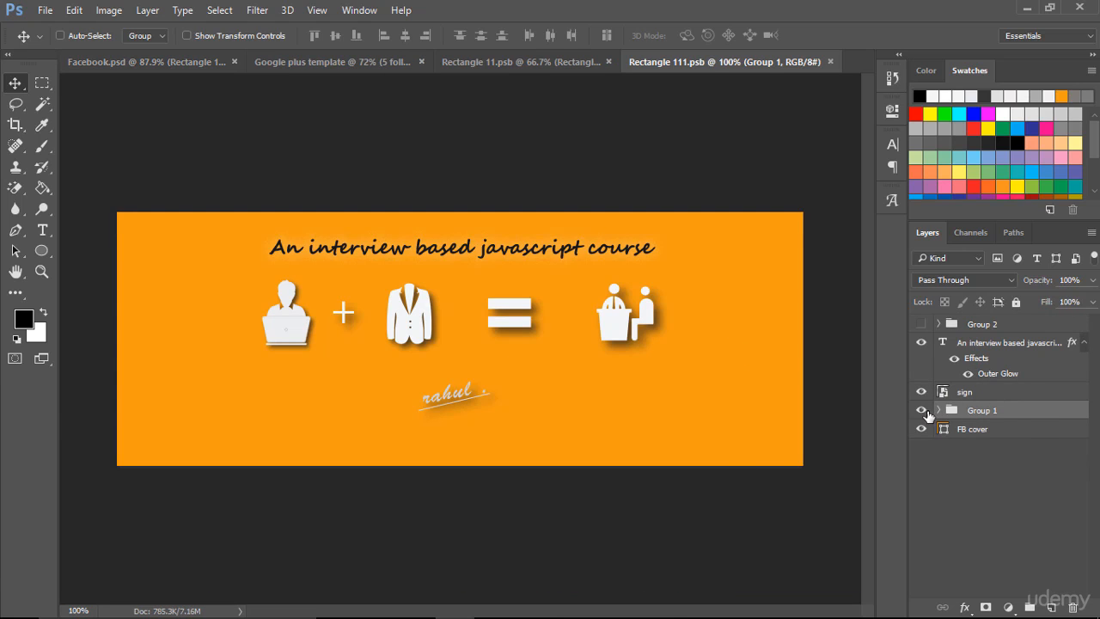
click(922, 410)
click(922, 410)
click(921, 392)
click(921, 392)
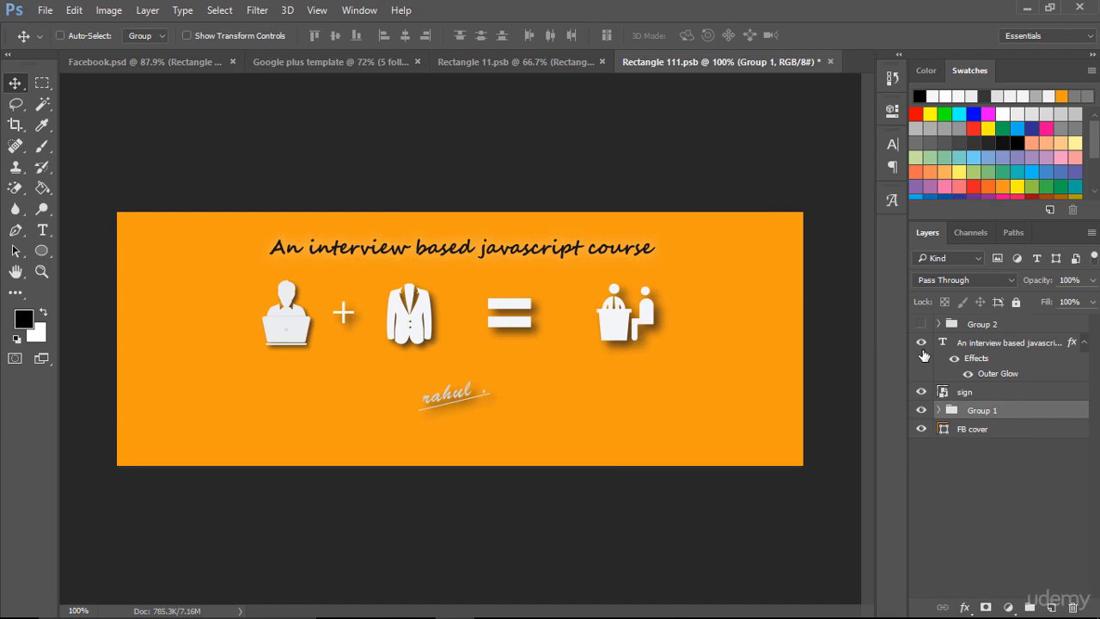
click(922, 342)
shift+click(961, 343)
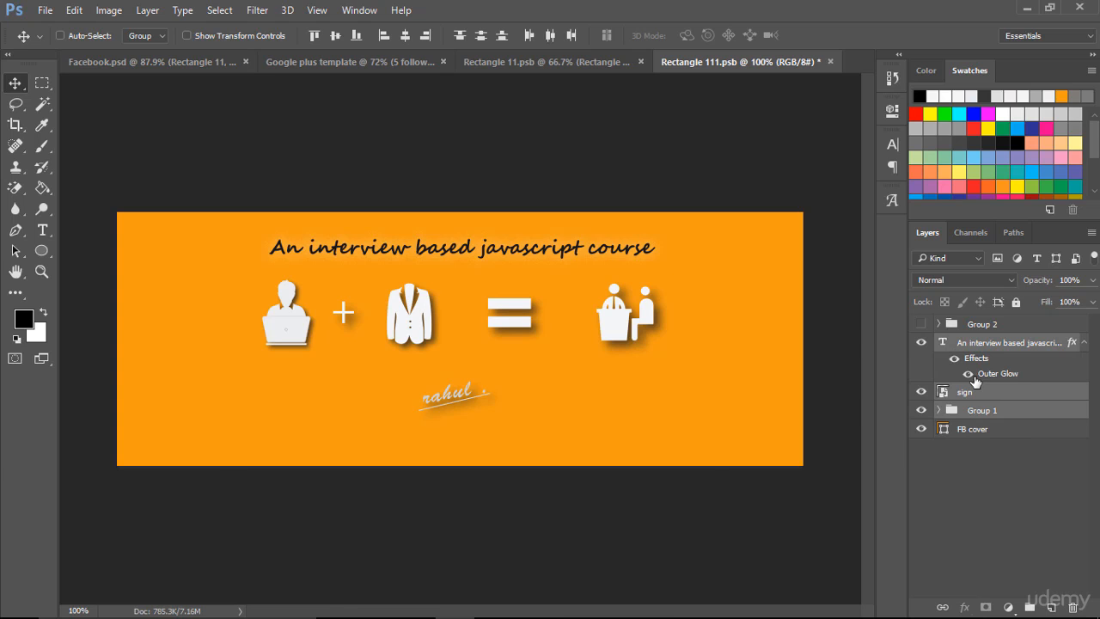
click(515, 60)
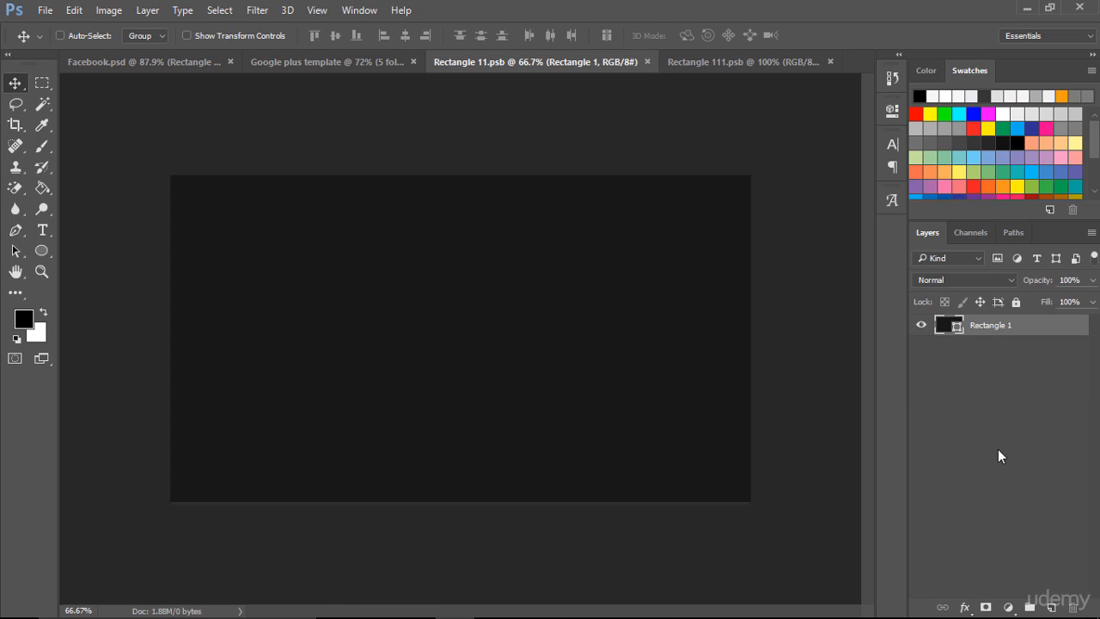
- Fill Rectangle 11.psb's rectangle with the banner's orange and turn on the grid
double_click(950, 325)
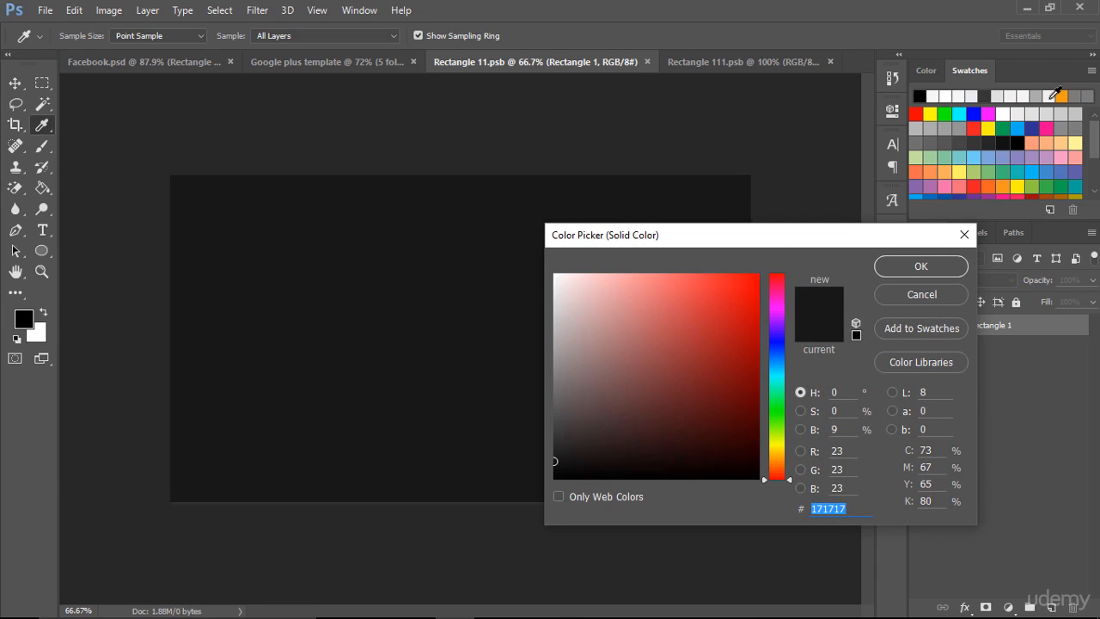
click(1062, 95)
click(914, 273)
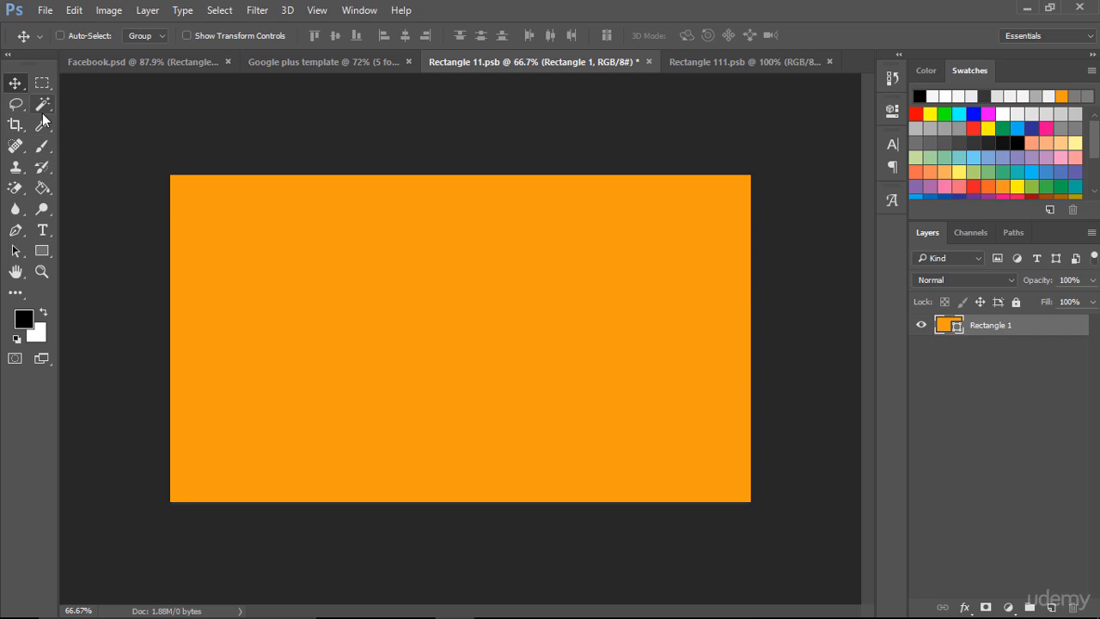
key(ctrl)
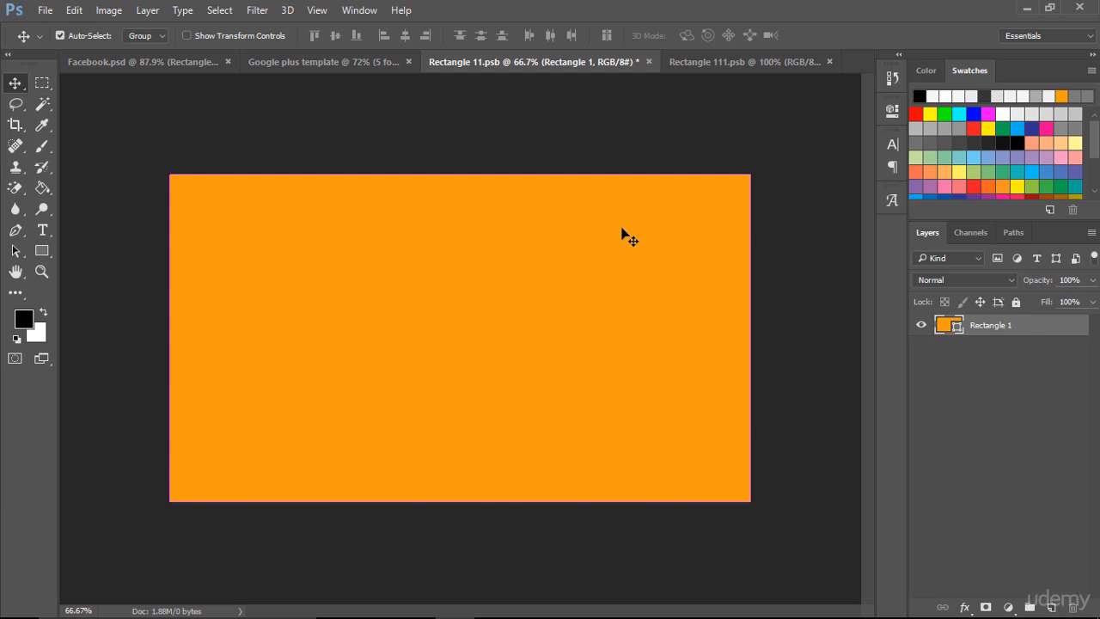
key(ctrl+apostrophe)
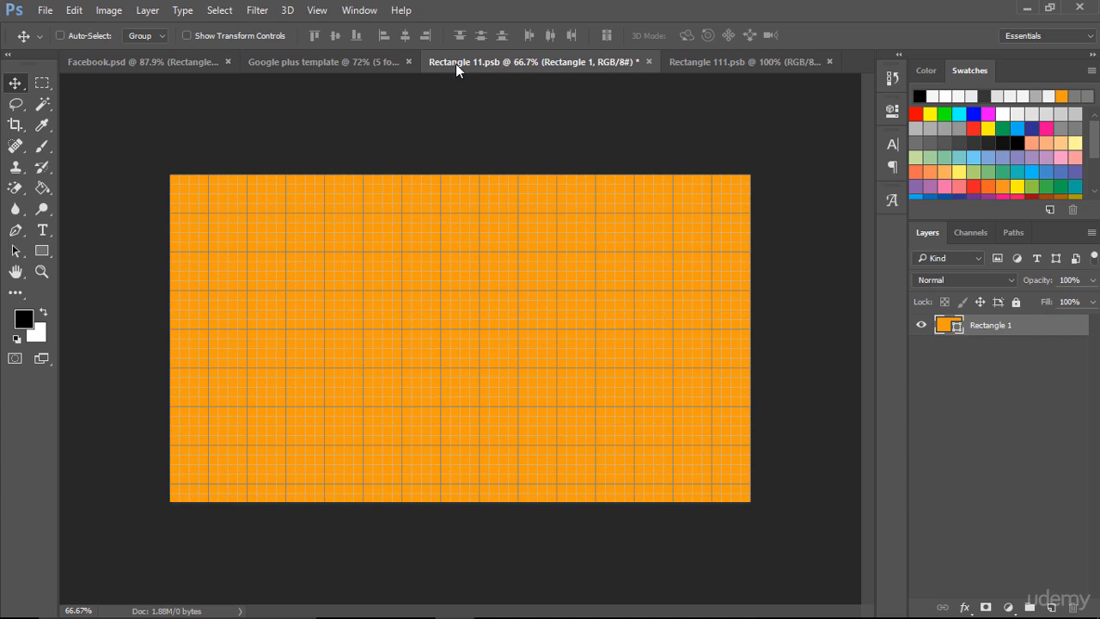
click(379, 63)
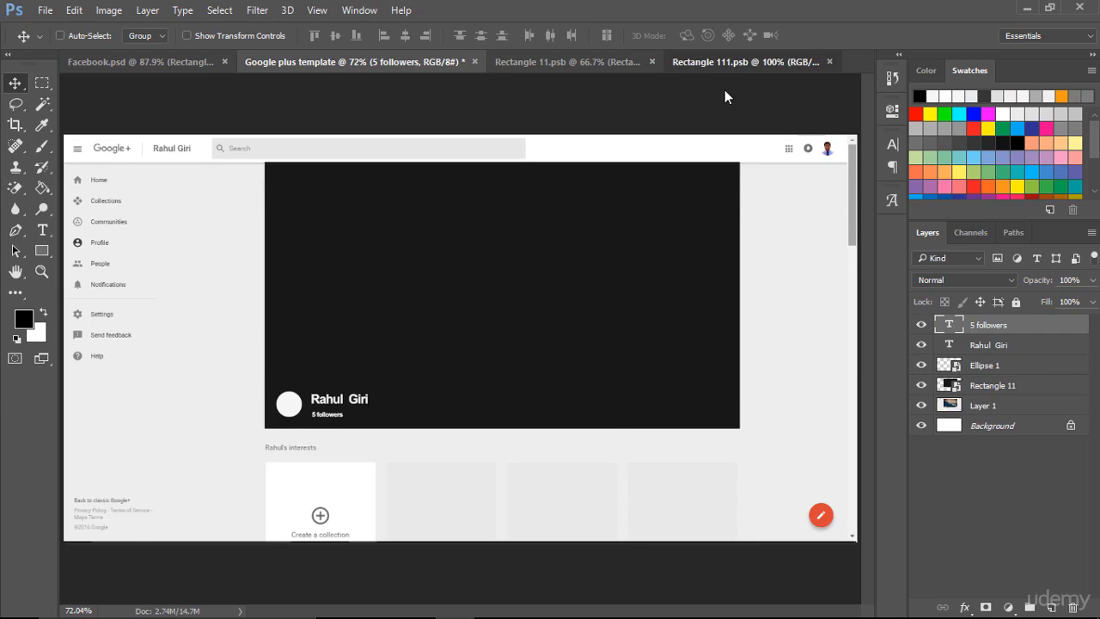
- Copy the title, icons and signature onto the orange canvas, enlarged to about 168% and centred
click(727, 62)
drag(559, 287, 504, 309)
key(ctrl+t)
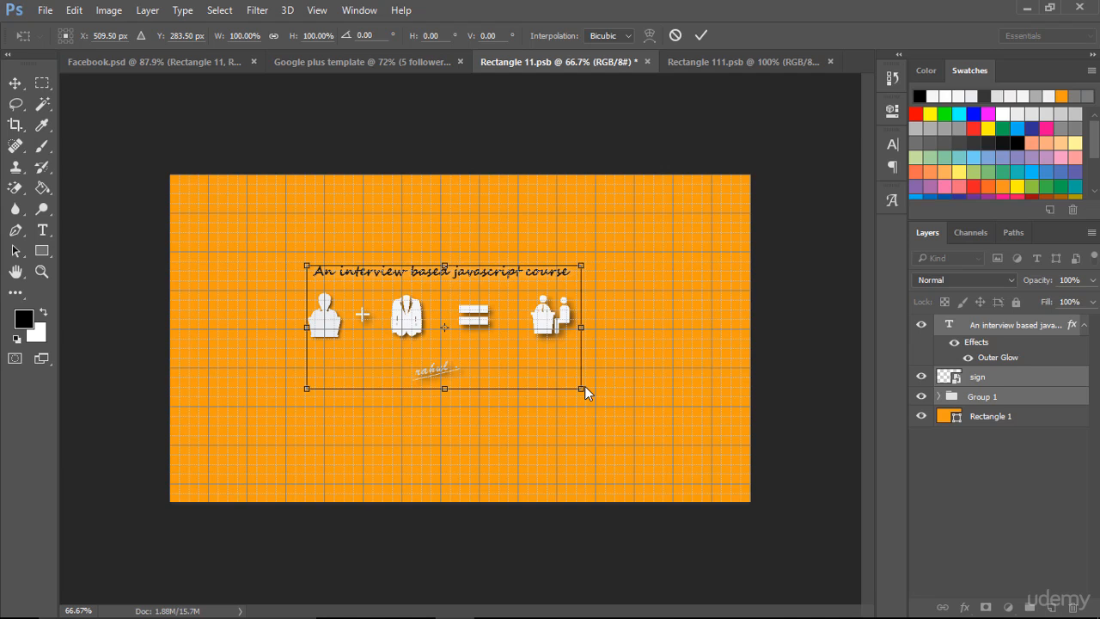
drag(585, 387, 674, 436)
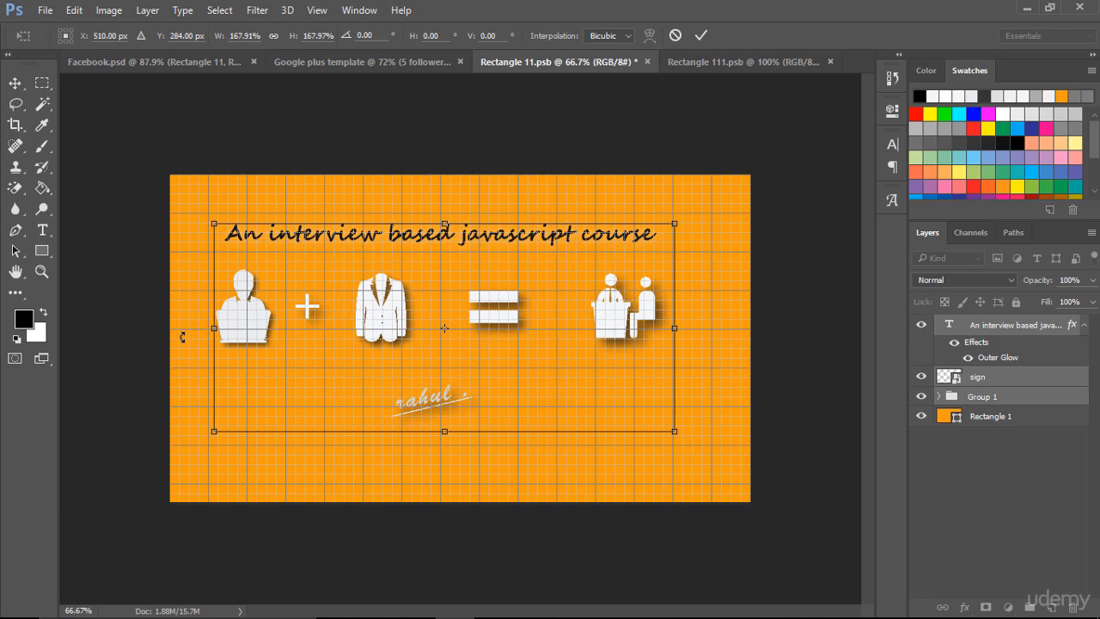
key(Right)
key(Right)
key(Right)
key(Right)
key(Right)
key(Right)
key(Right)
key(Right)
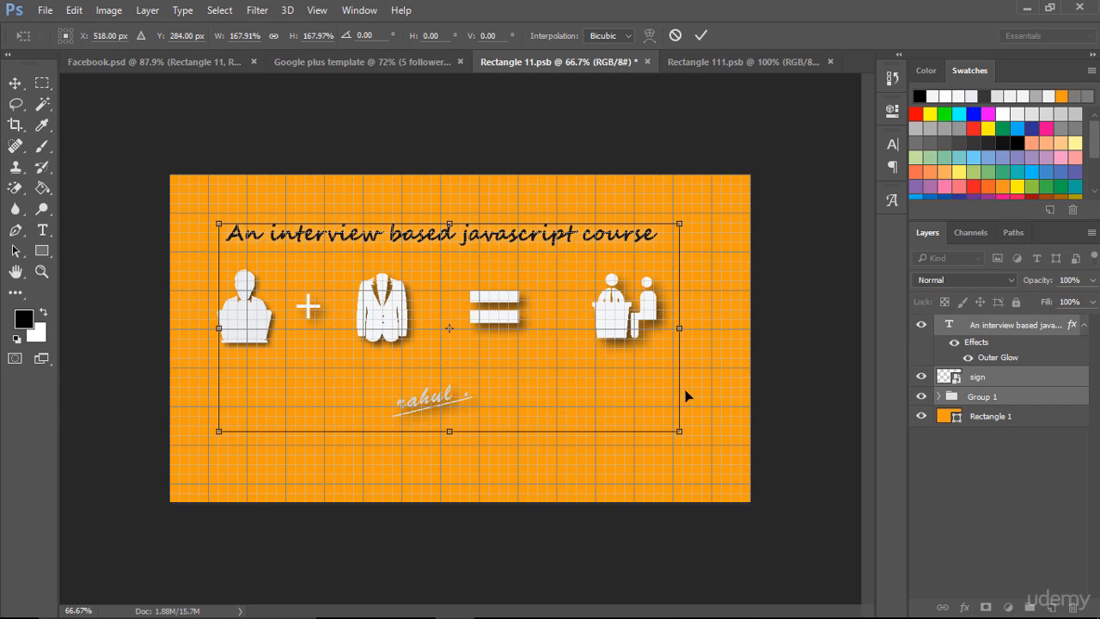
key(Right)
key(Right)
key(Right)
key(Right)
key(Right)
key(Right)
key(Right)
key(Right)
key(Right)
key(Right)
key(Right)
key(Right)
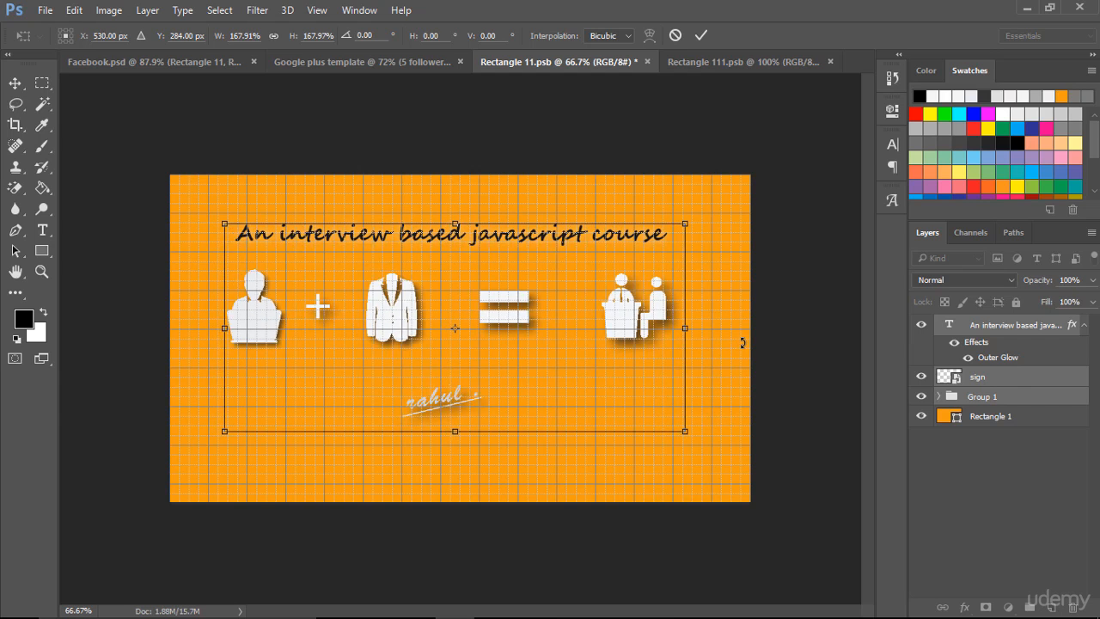
key(Right)
key(Right)
key(Right)
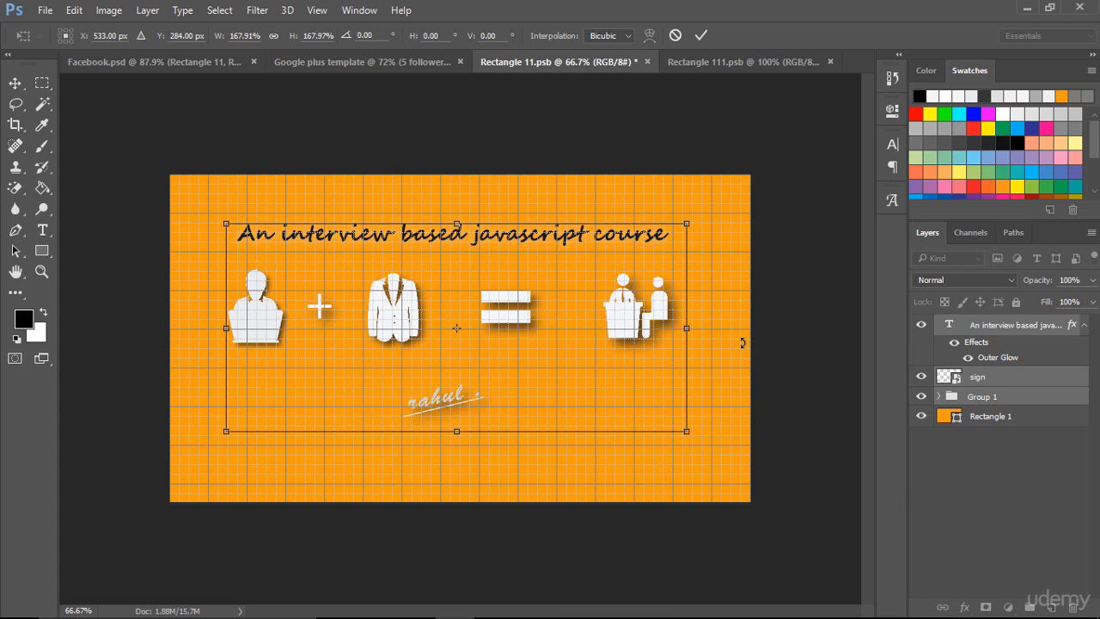
key(Right)
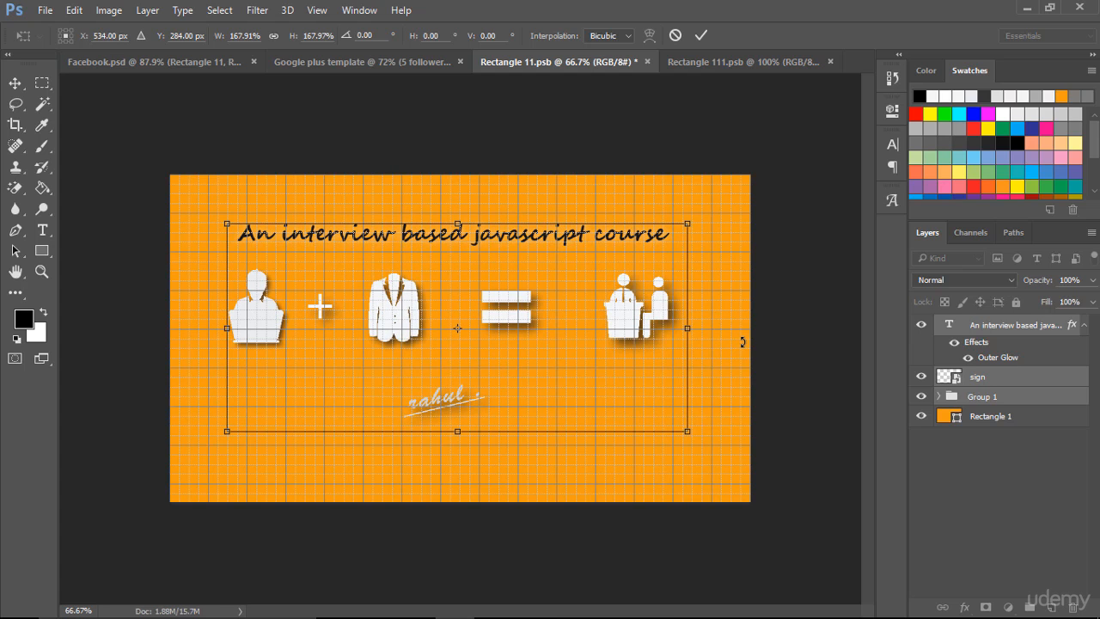
key(Right)
key(Right)
key(Right)
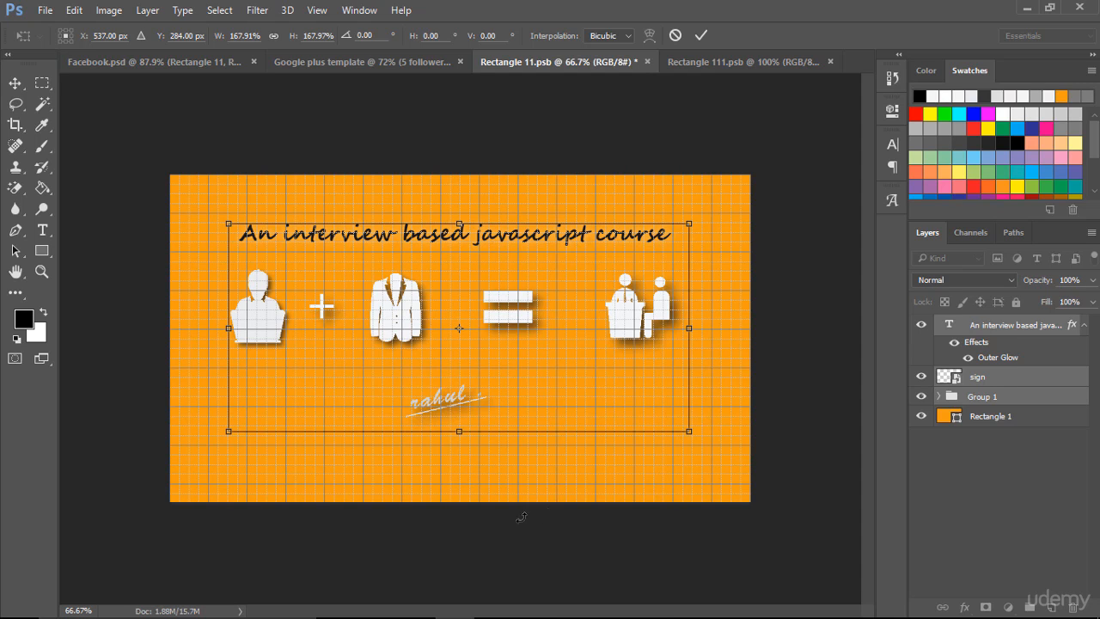
key(Down)
key(Down)
key(Down)
key(Down)
key(Down)
key(Down)
key(Down)
key(Down)
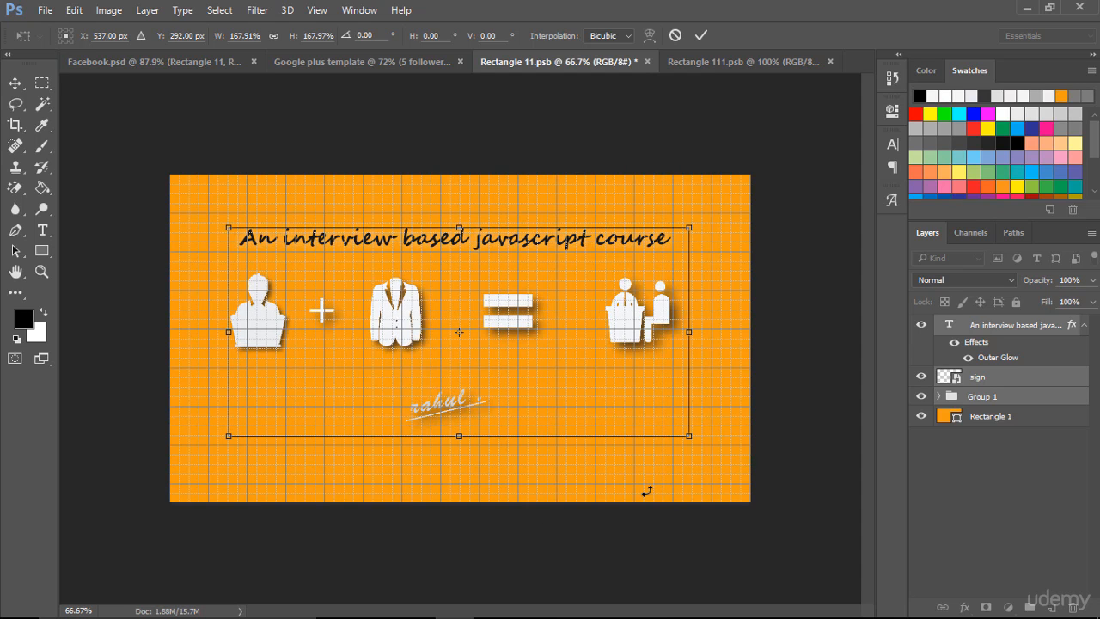
key(Down)
key(Down)
key(Down)
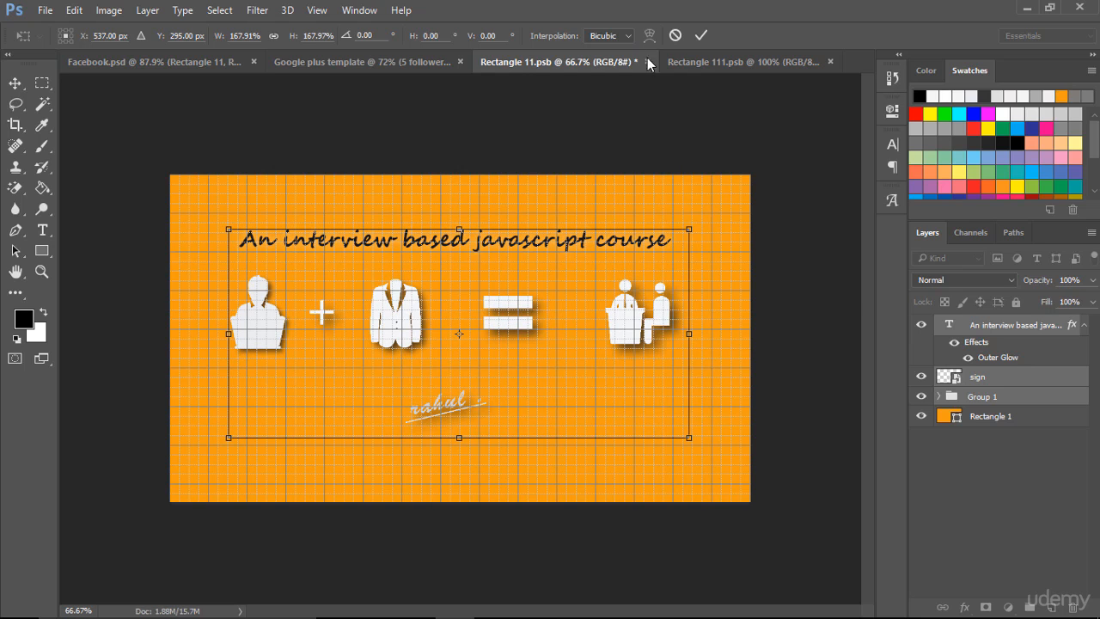
click(701, 35)
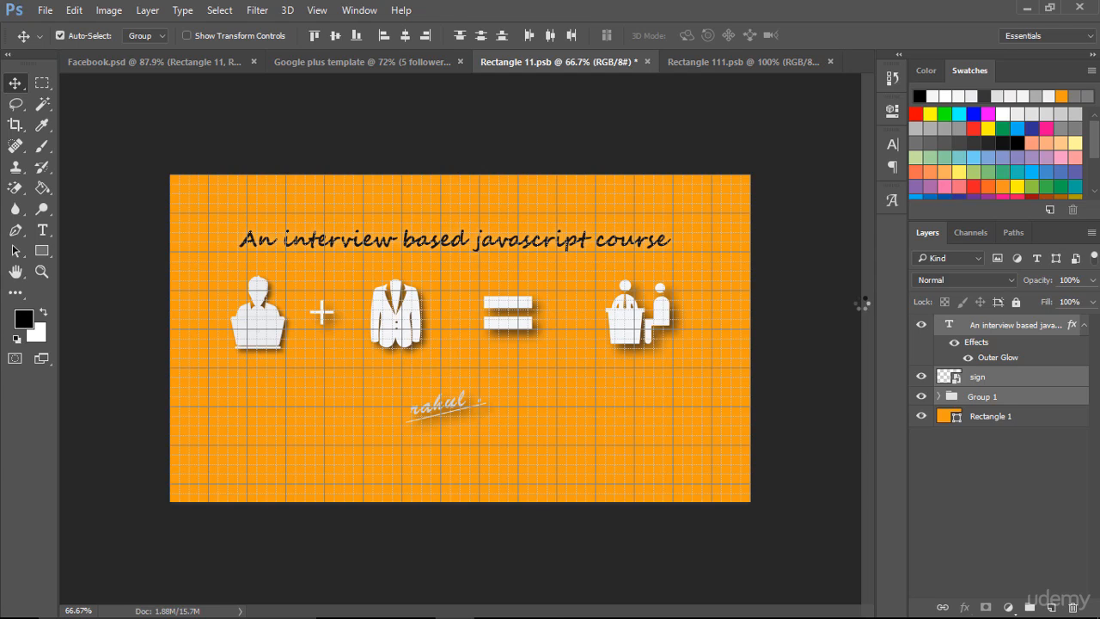
- Hide the grid, save Rectangle 11.psb, and view the orange cover in the Google+ and Facebook mockups
key(ctrl+apostrophe)
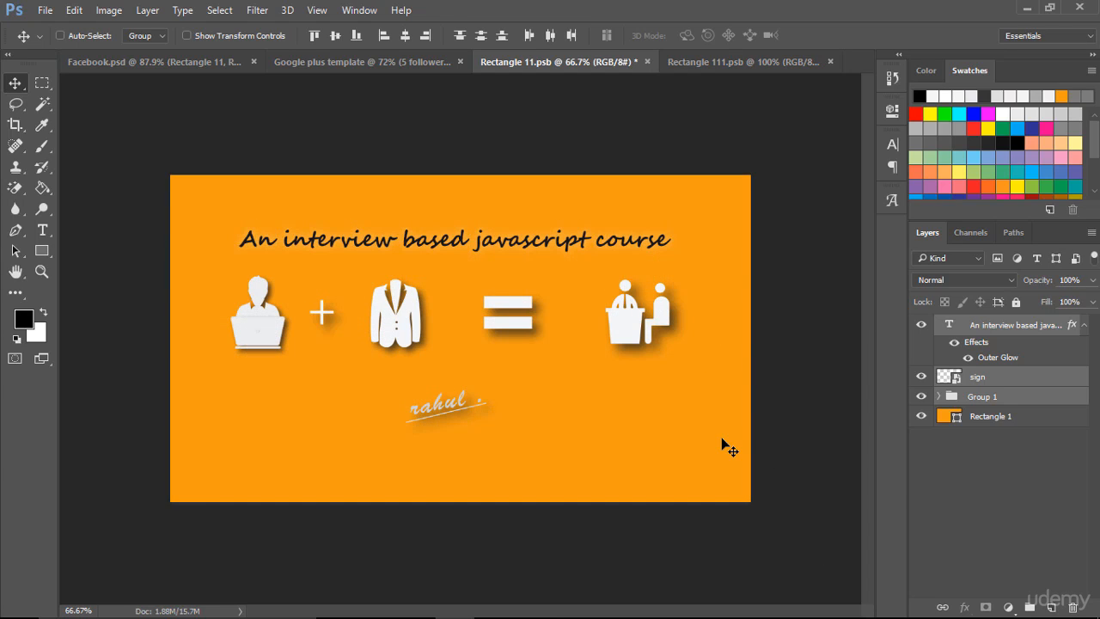
key(ctrl+s)
click(343, 61)
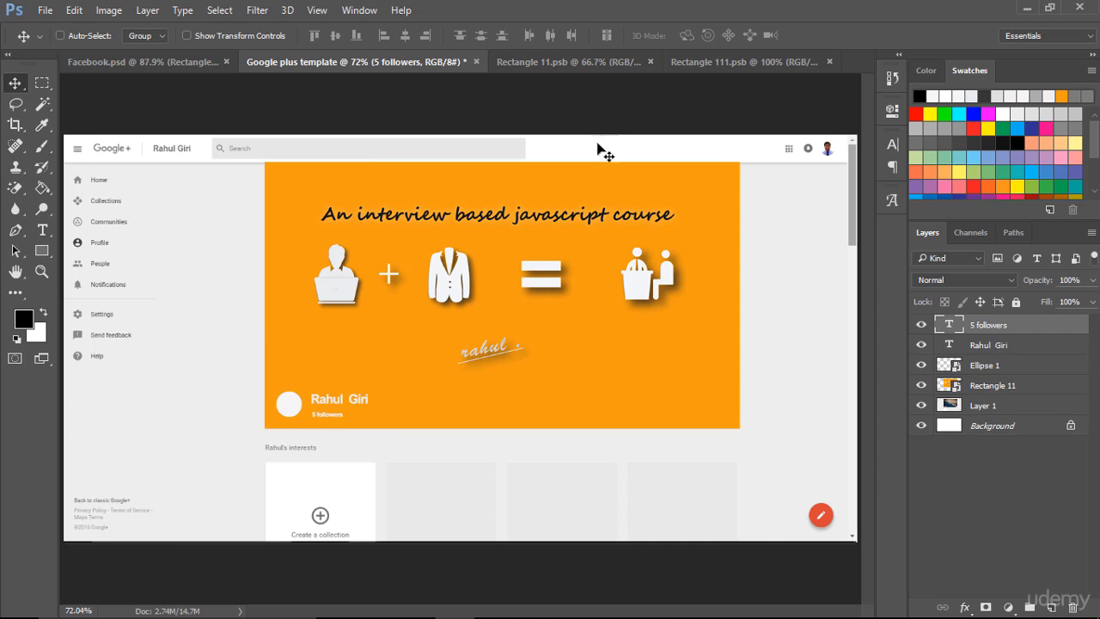
click(142, 62)
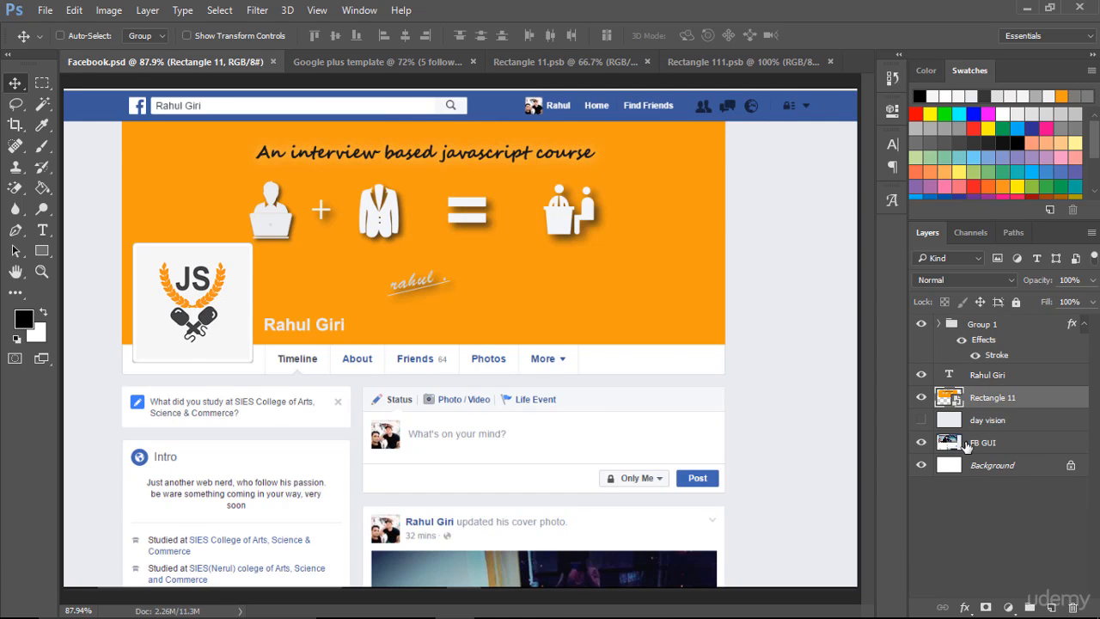
- Open the Rectangle 12 JS logo smart object from inside Group 1
click(939, 324)
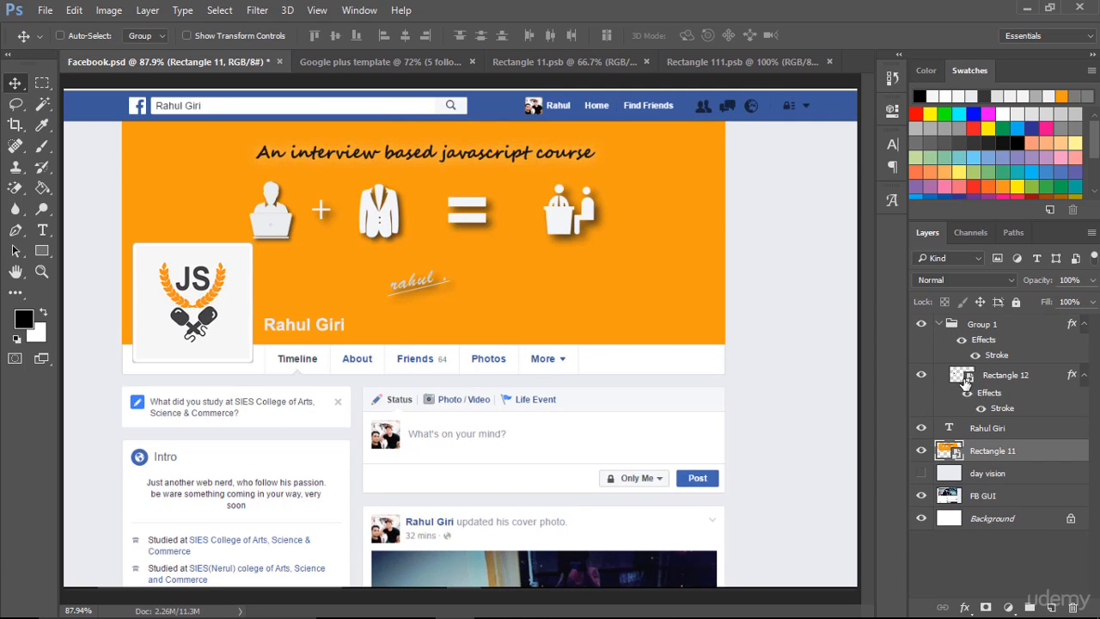
click(975, 375)
double_click(974, 376)
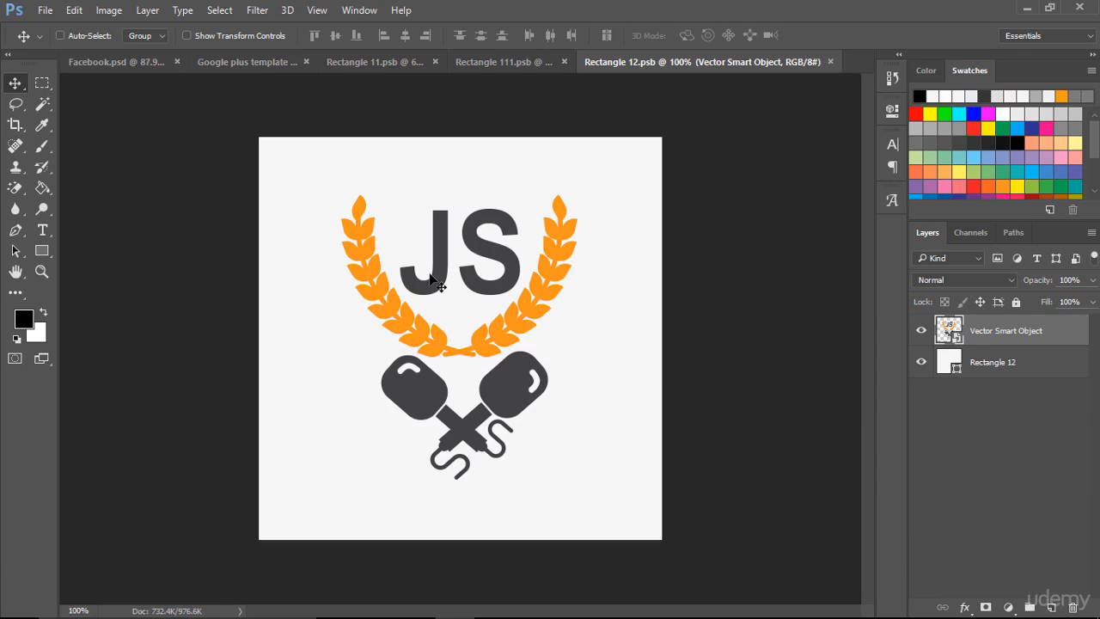
- Close Rectangle 111.psb without saving, close Rectangle 11.psb, and return to the Google+ template
click(514, 62)
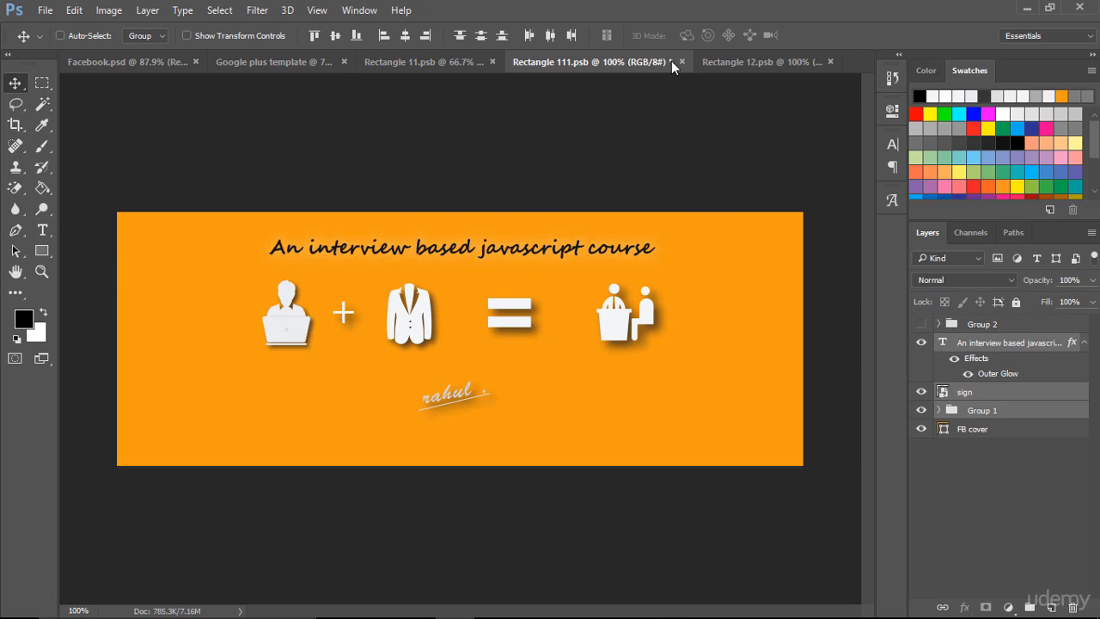
key(ctrl+w)
click(527, 249)
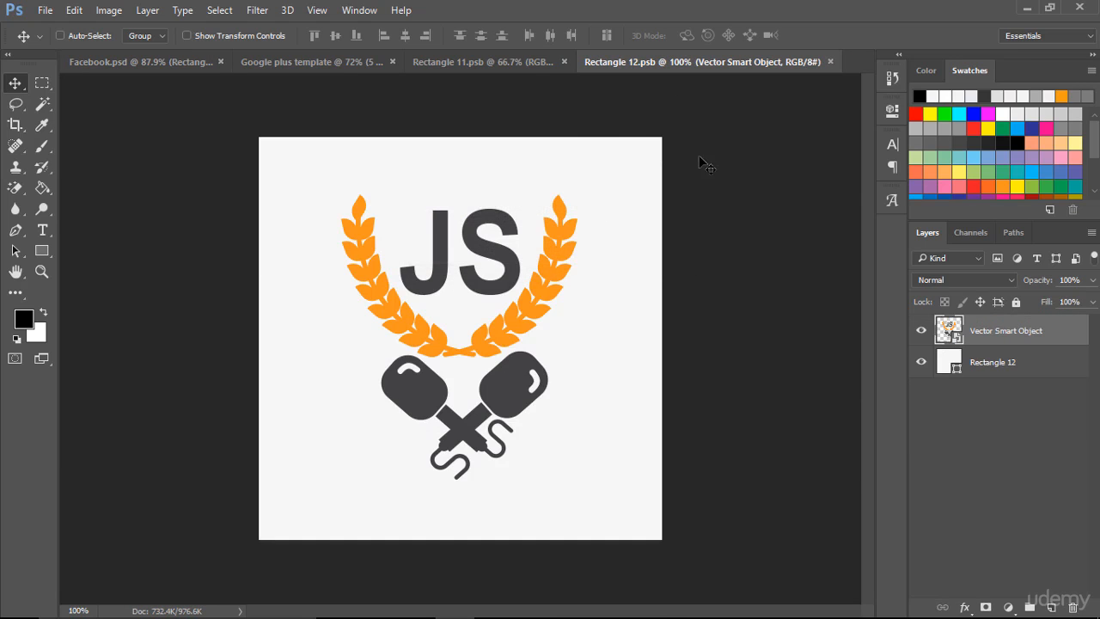
key(ctrl+shift+Tab)
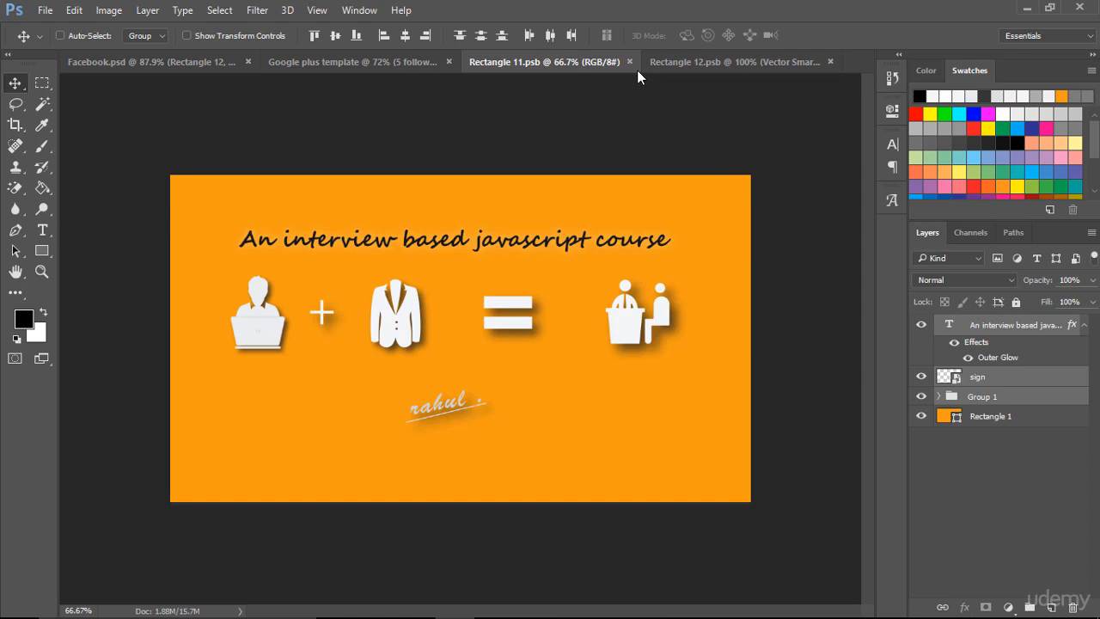
key(ctrl)
click(629, 61)
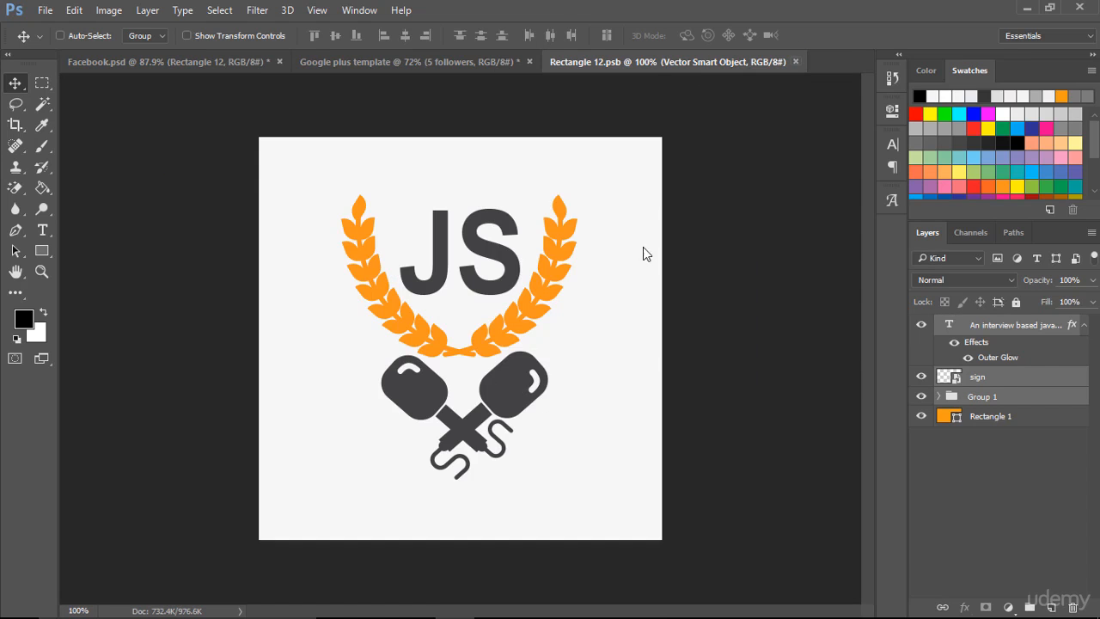
click(460, 65)
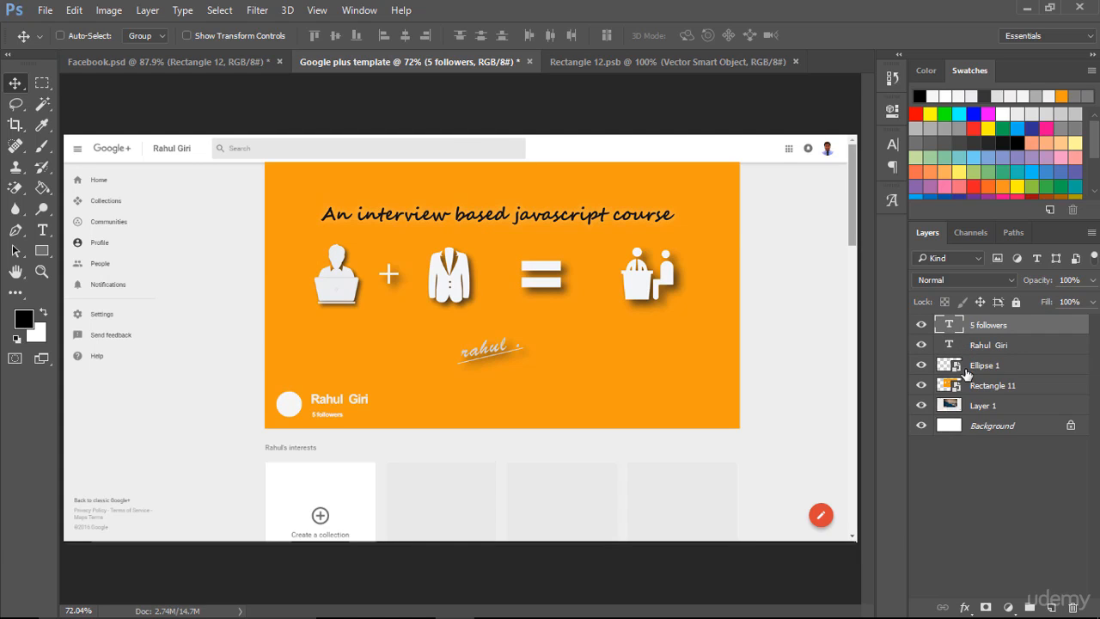
- Rename the Ellipse 1 and Rectangle 11 layers with new 'pr…' profile names
double_click(994, 366)
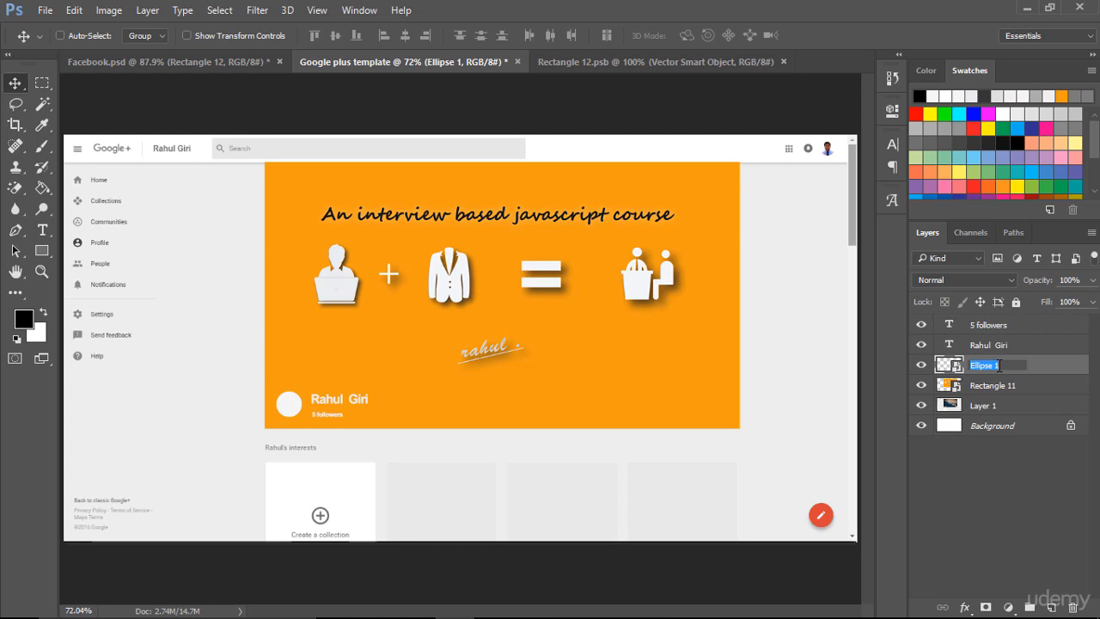
text(profile pic)
double_click(995, 387)
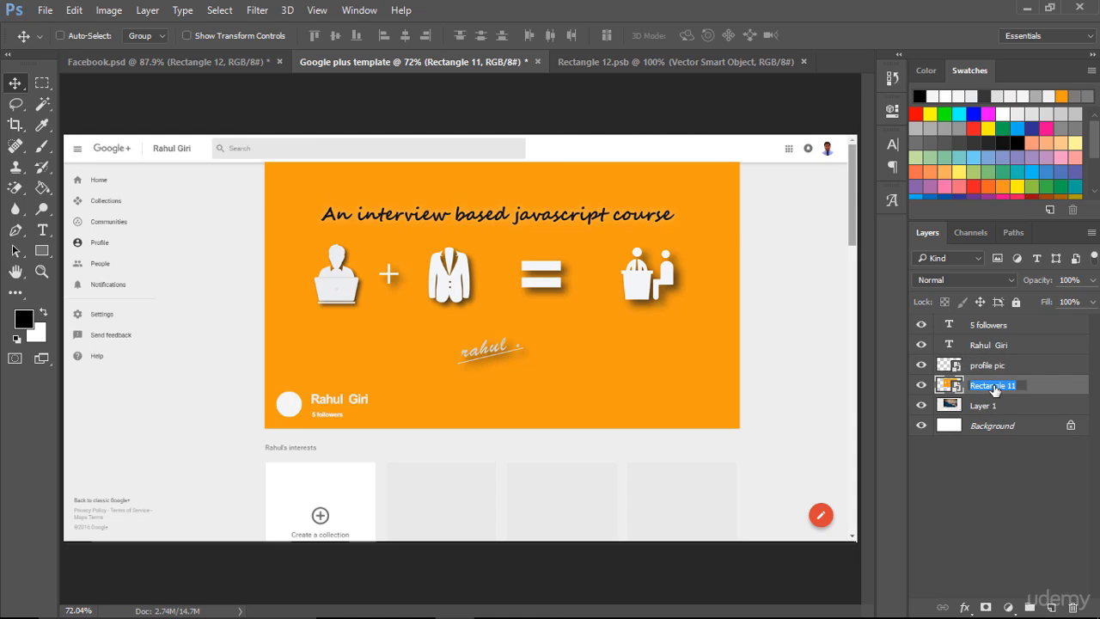
text(profile cover)
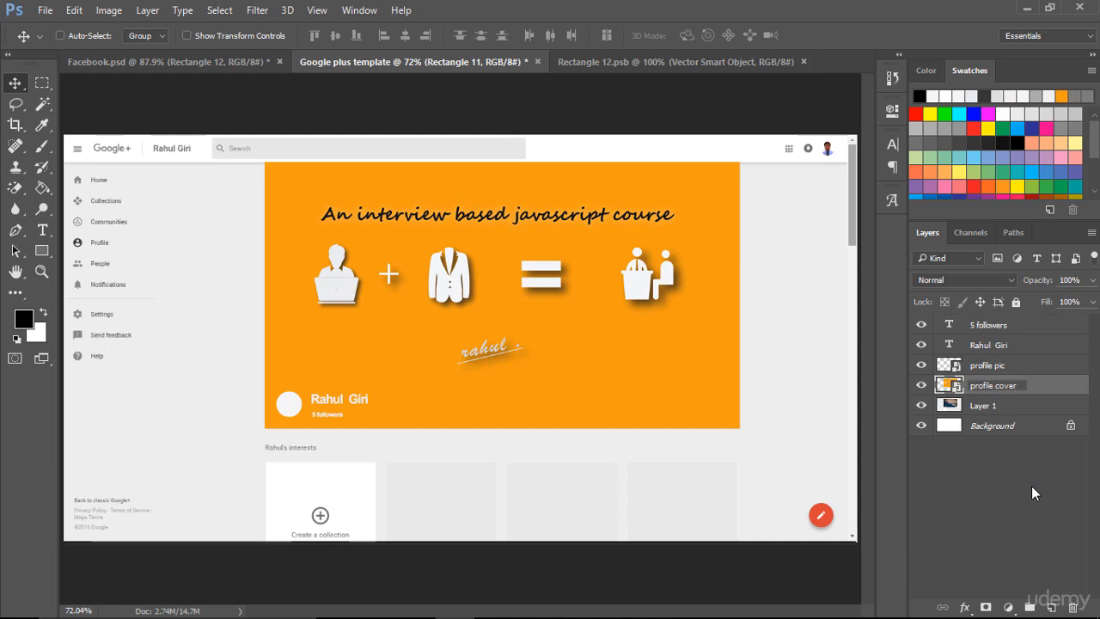
key(Return)
- Place the JS logo into the profile pic's Ellipse 1.psb and save it
double_click(950, 365)
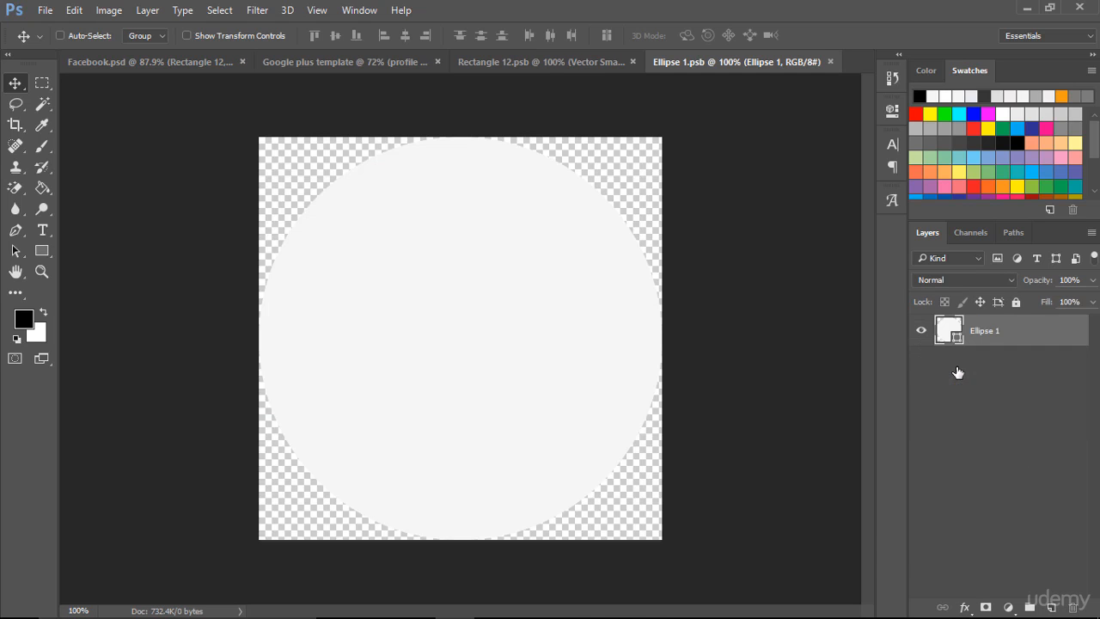
click(585, 66)
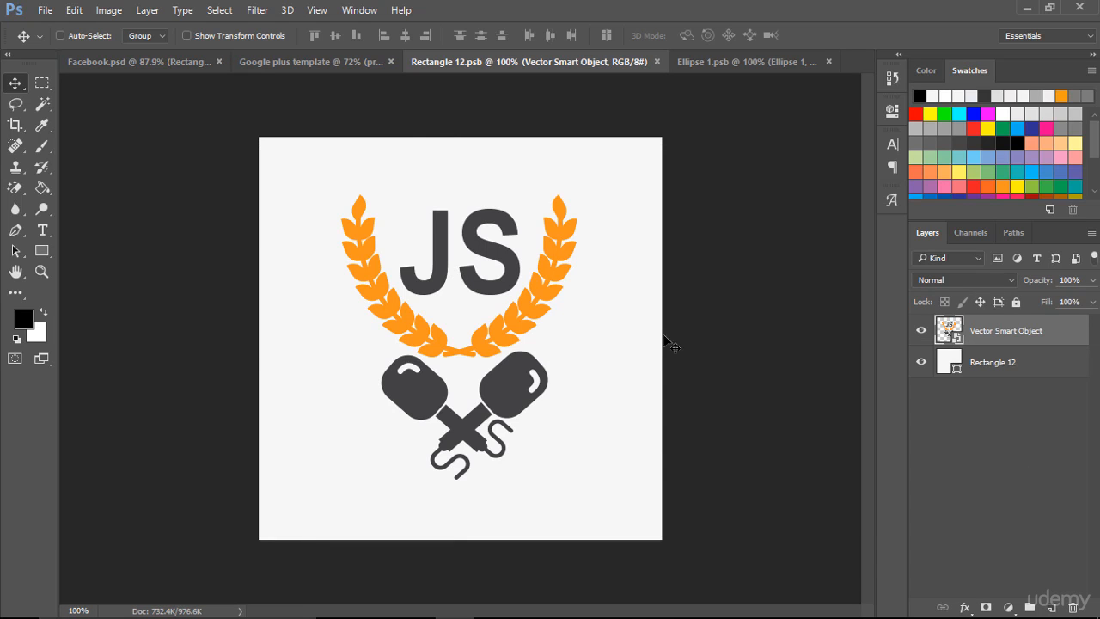
drag(523, 299, 516, 340)
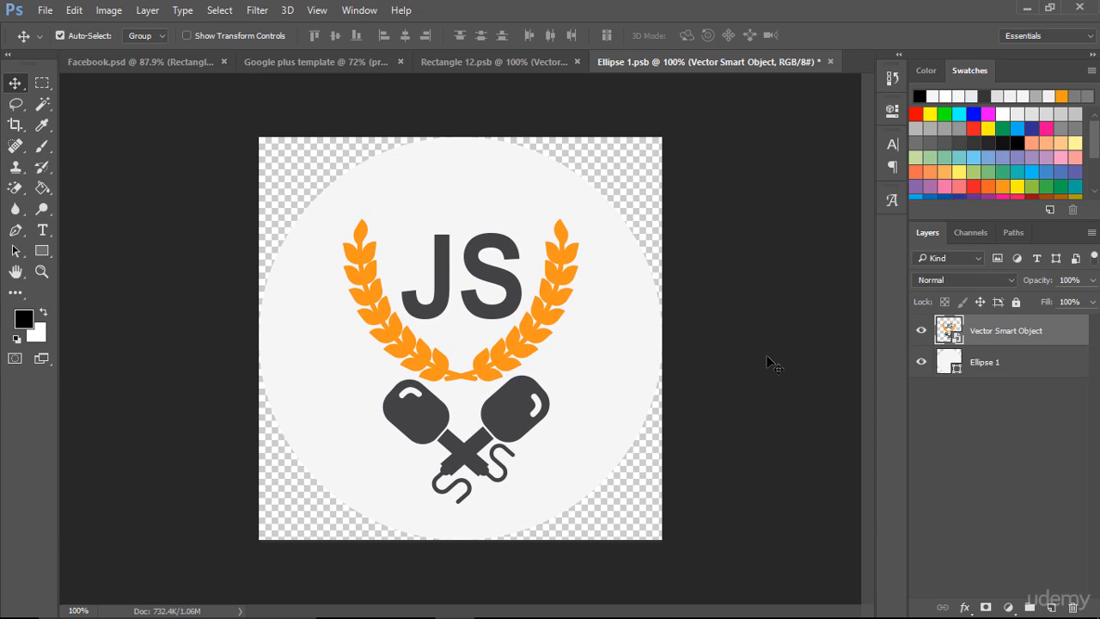
key(ctrl+s)
click(336, 62)
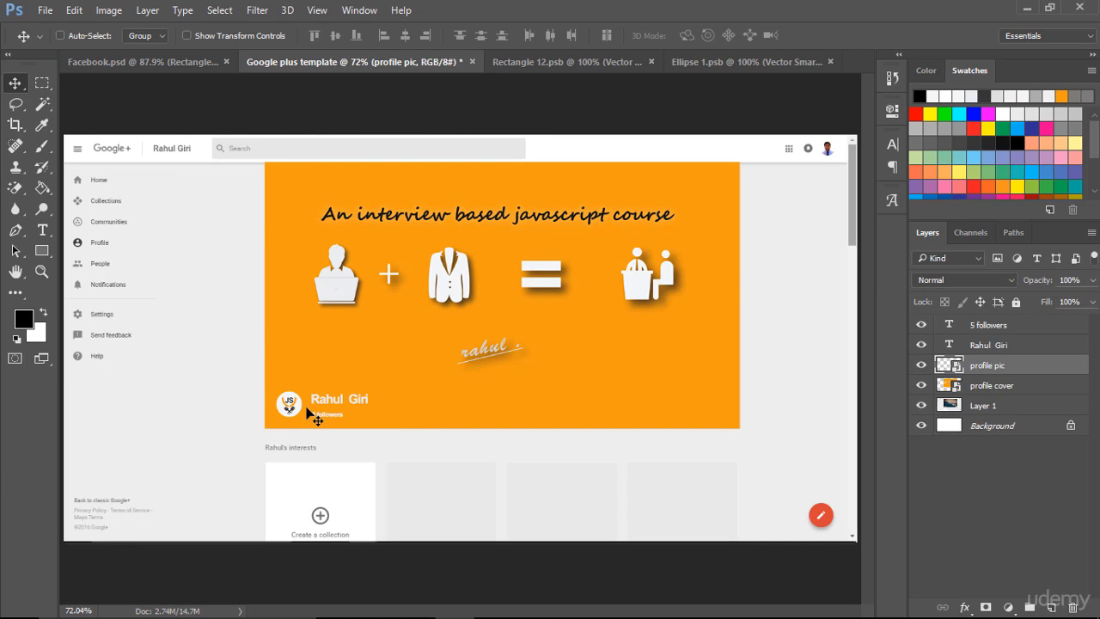
key(ctrl)
- Fill the Ellipse 1 circle with black (000000) and save the document
click(744, 62)
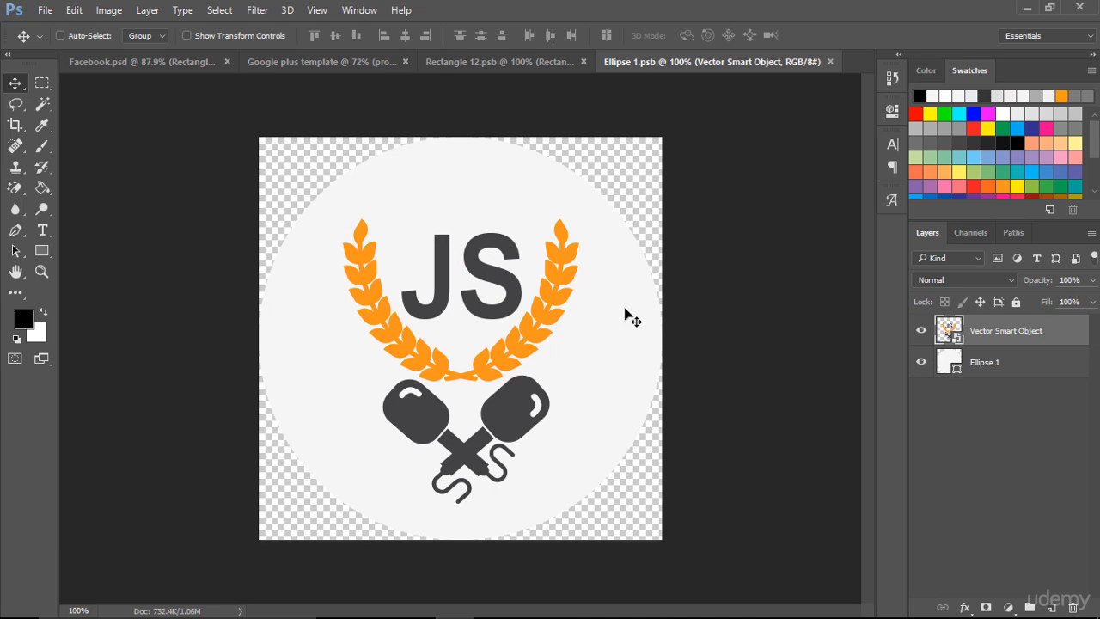
double_click(956, 363)
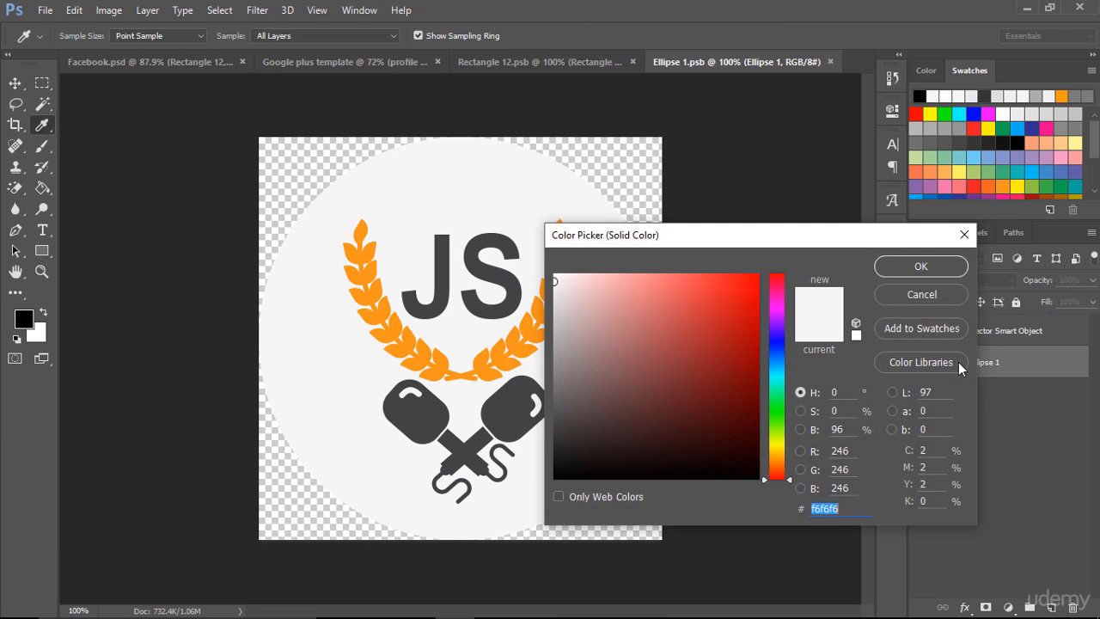
drag(615, 369, 531, 506)
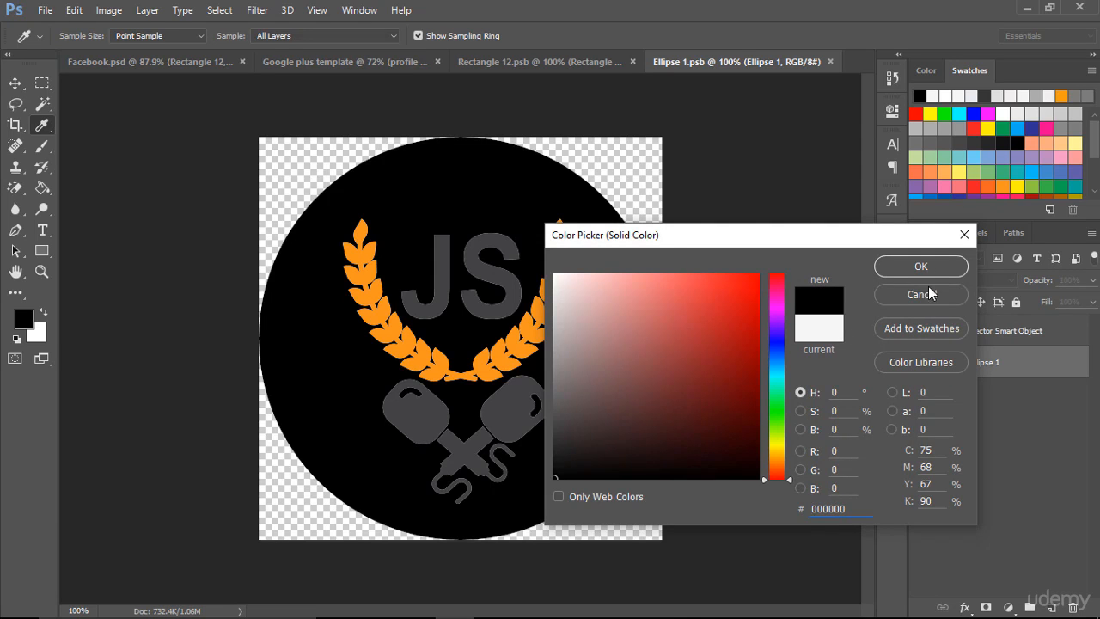
click(925, 269)
key(ctrl+s)
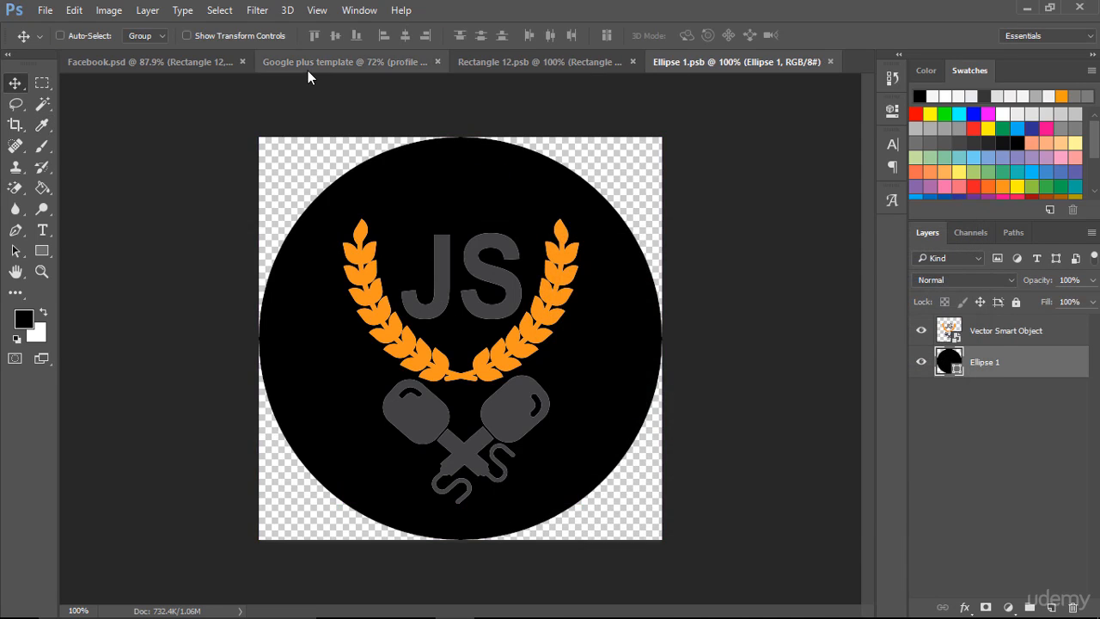
- Close the Rectangle 12 document
click(343, 62)
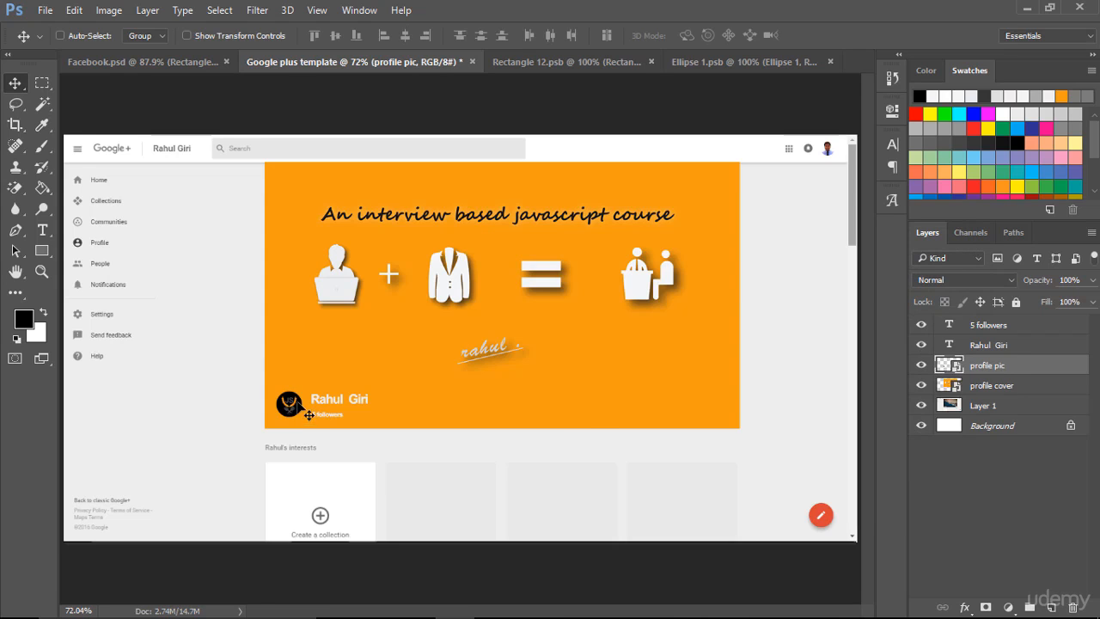
click(635, 64)
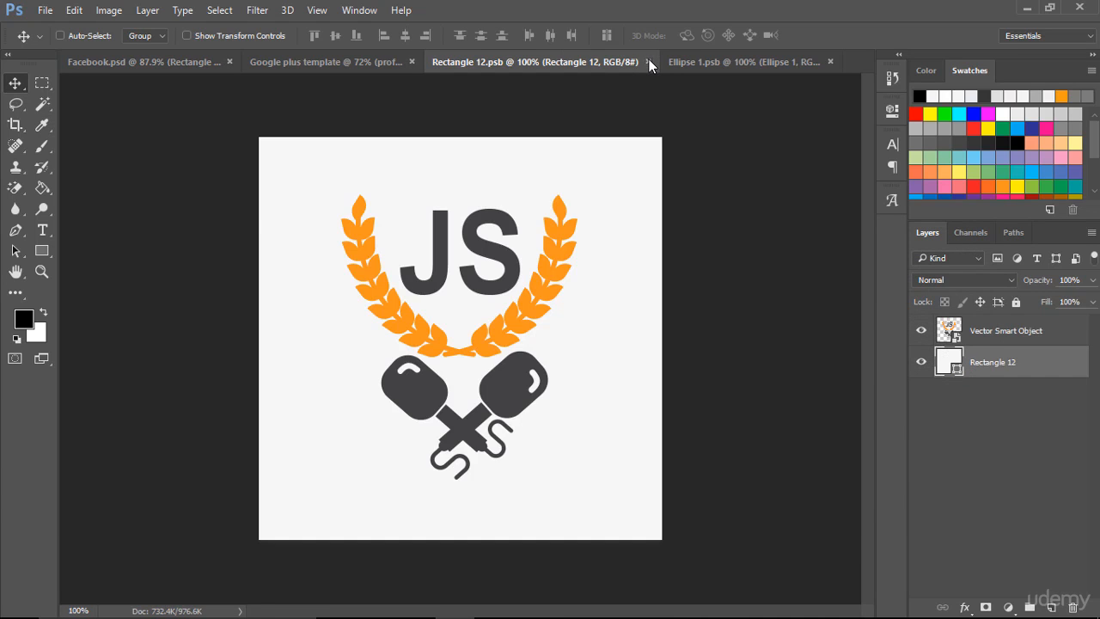
click(649, 61)
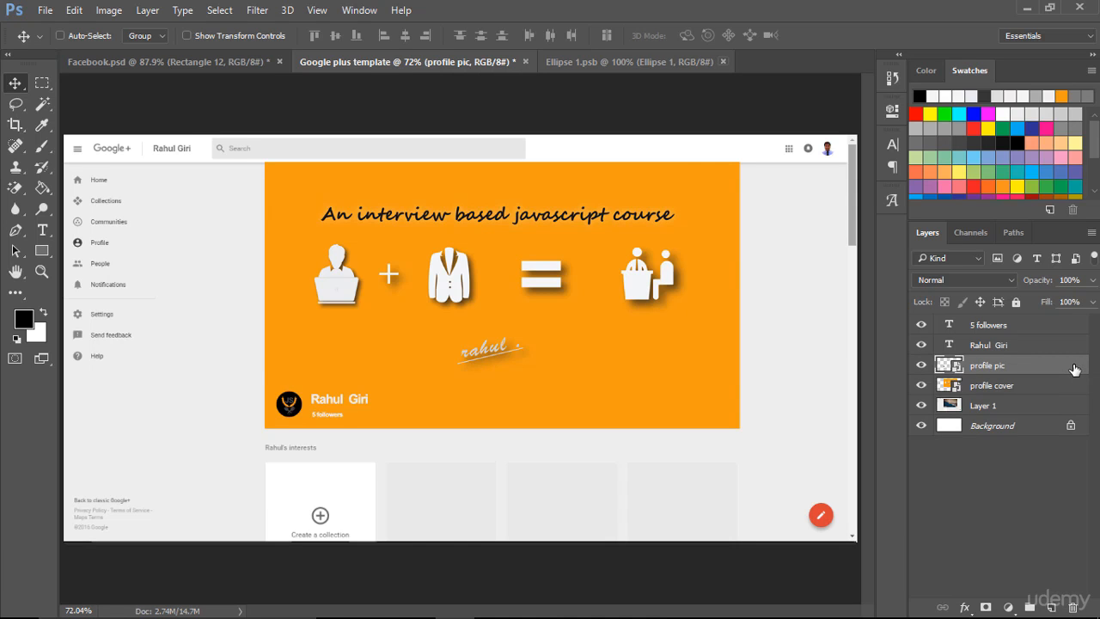
- Give the profile pic layer a 2 px near-white (#fbfbfb) stroke
double_click(1074, 370)
drag(758, 254, 794, 104)
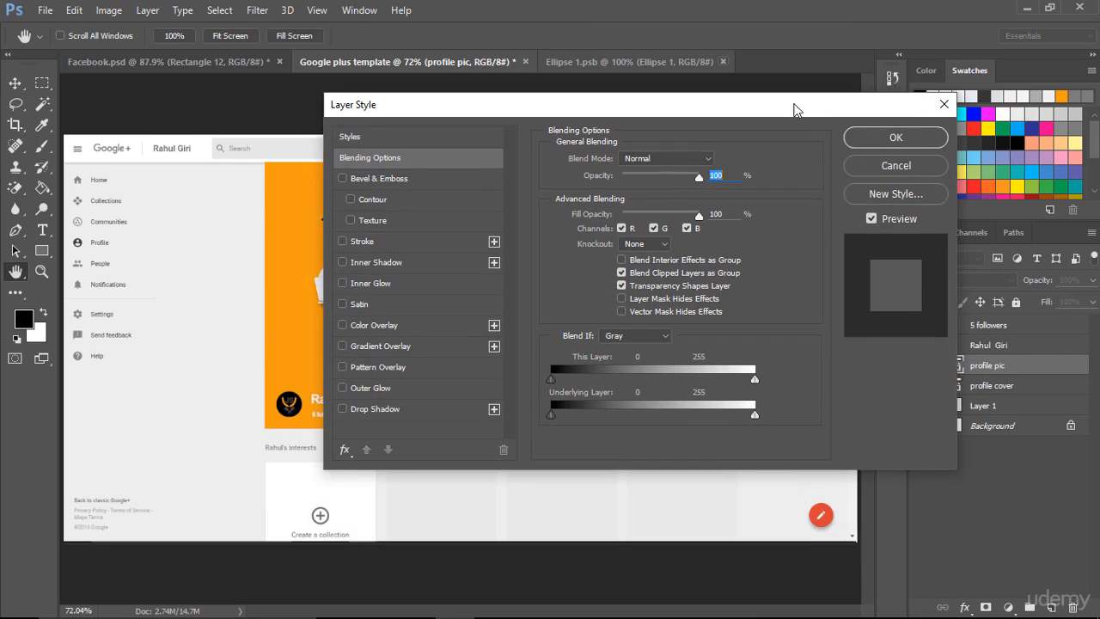
click(370, 237)
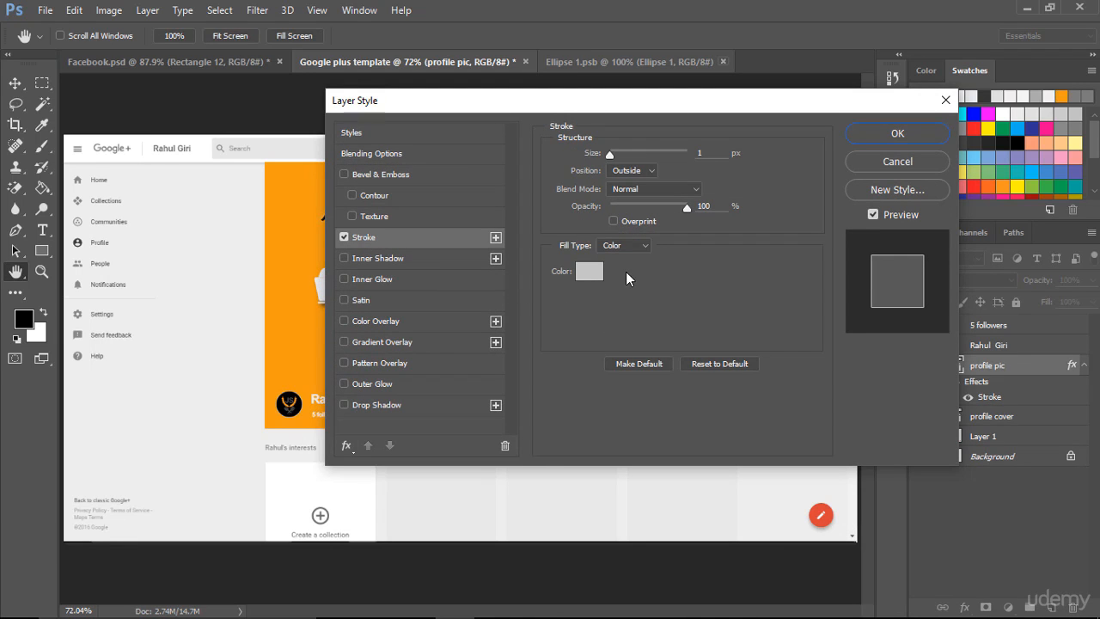
click(600, 272)
drag(568, 293, 536, 277)
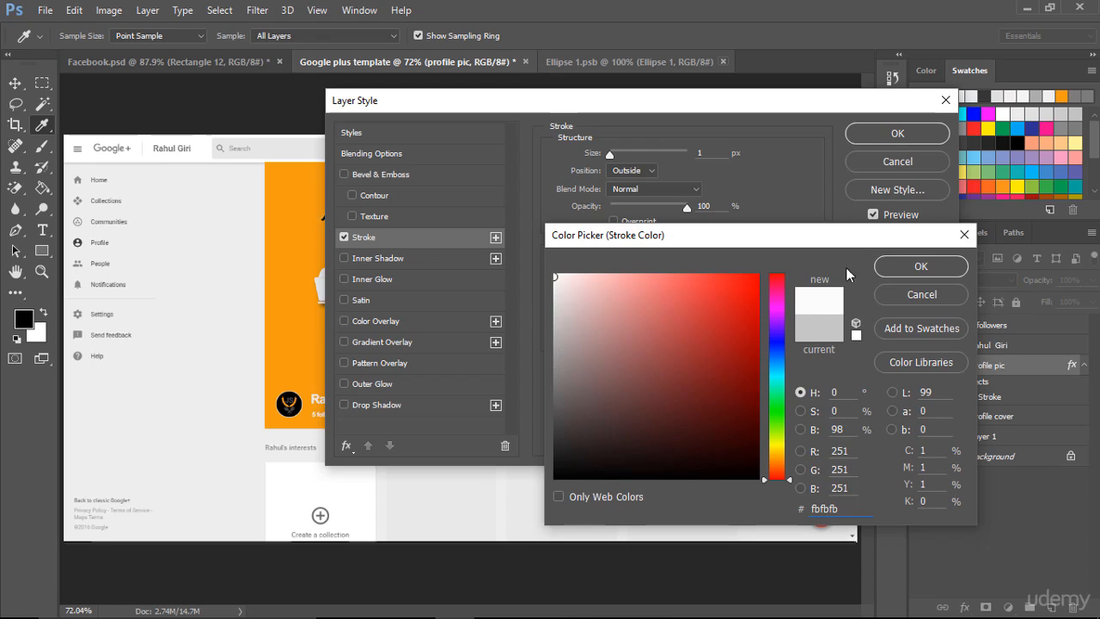
click(920, 267)
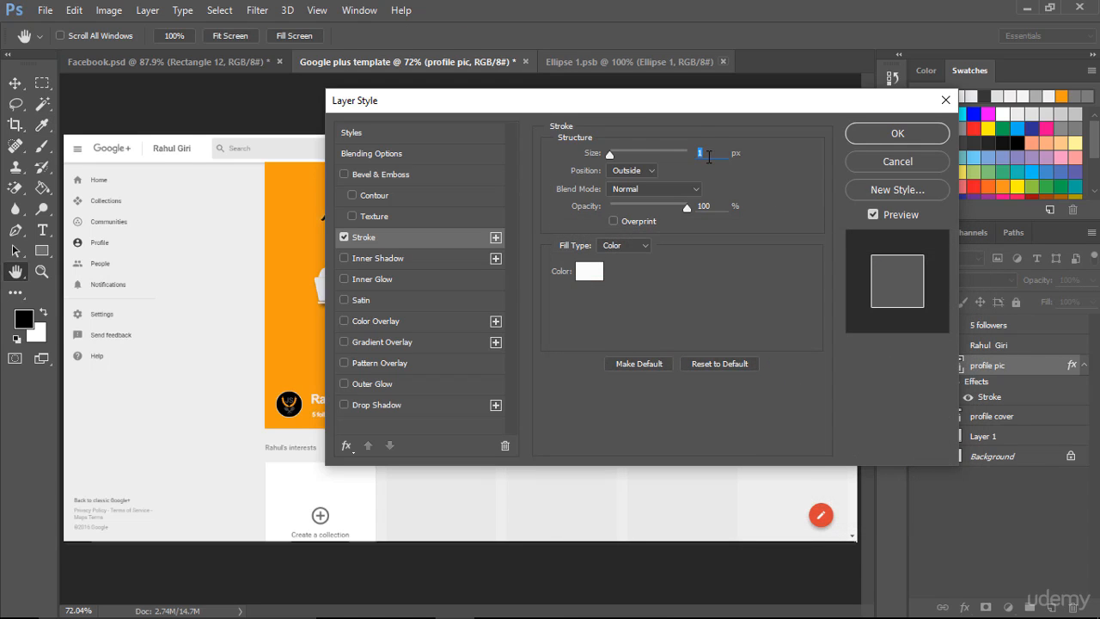
text(2)
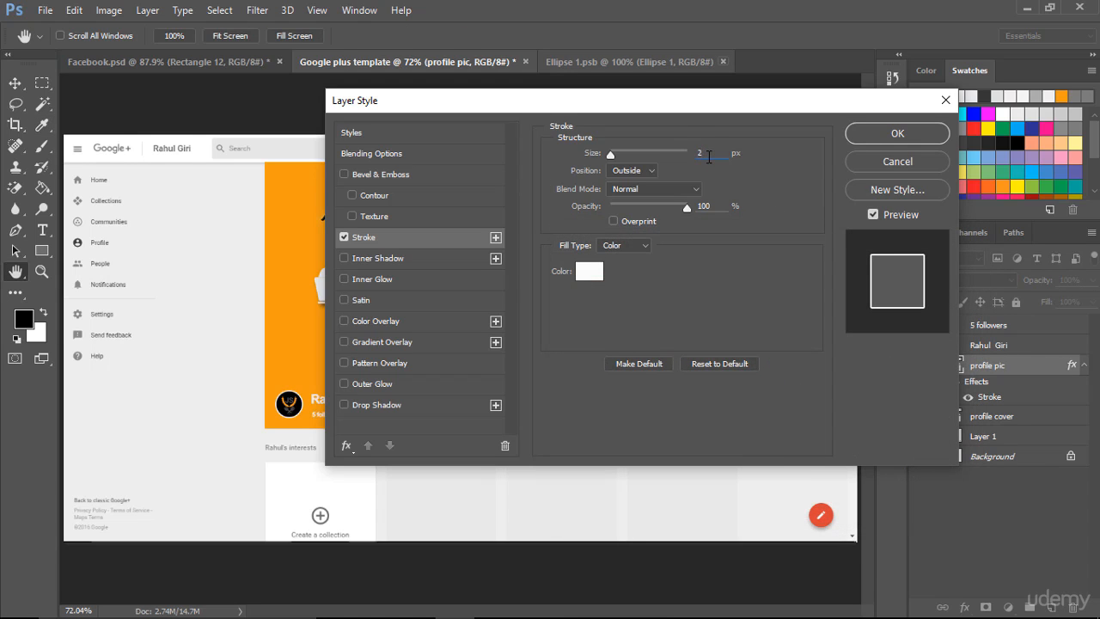
click(896, 135)
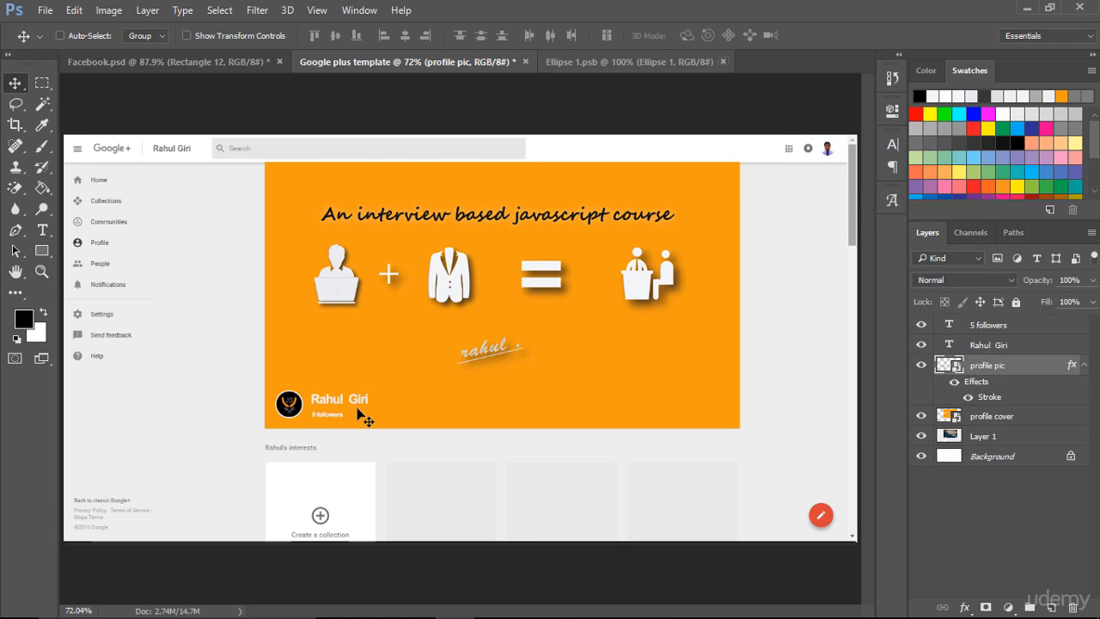
- Zoom to 200% and change the Ellipse 1 circle fill to white (ffffff), then save
key(ctrl+plus)
key(ctrl+plus)
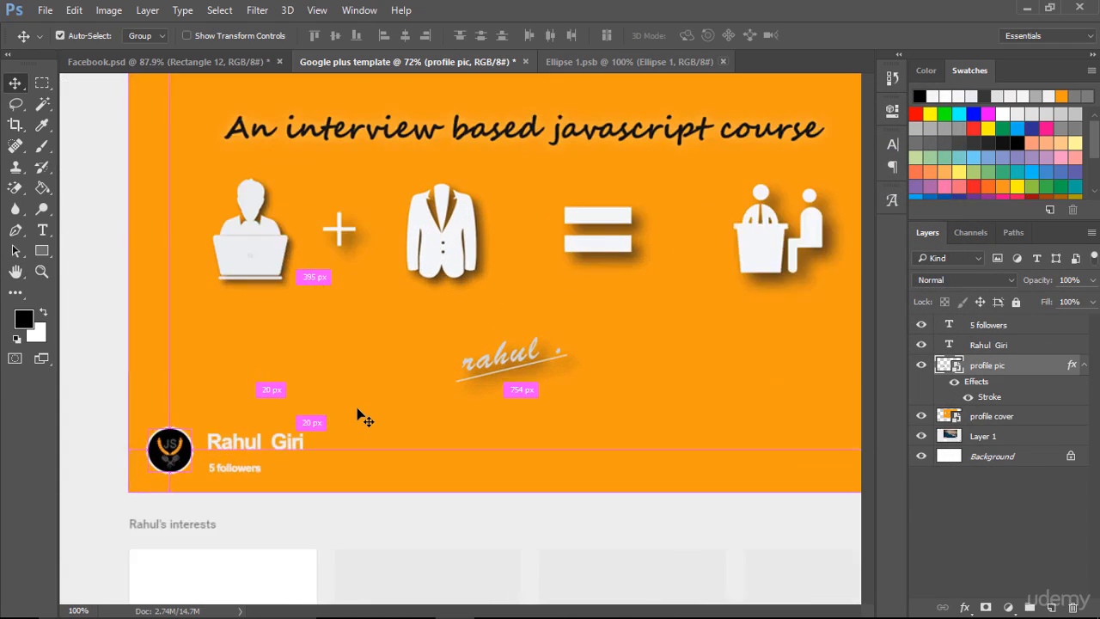
drag(329, 365, 459, 278)
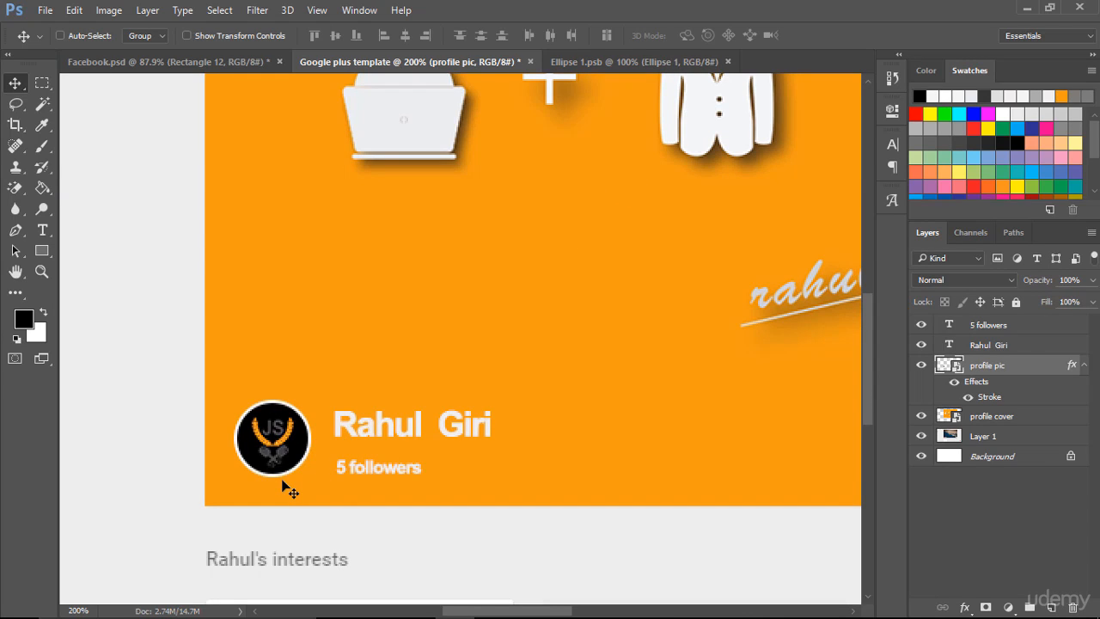
click(626, 61)
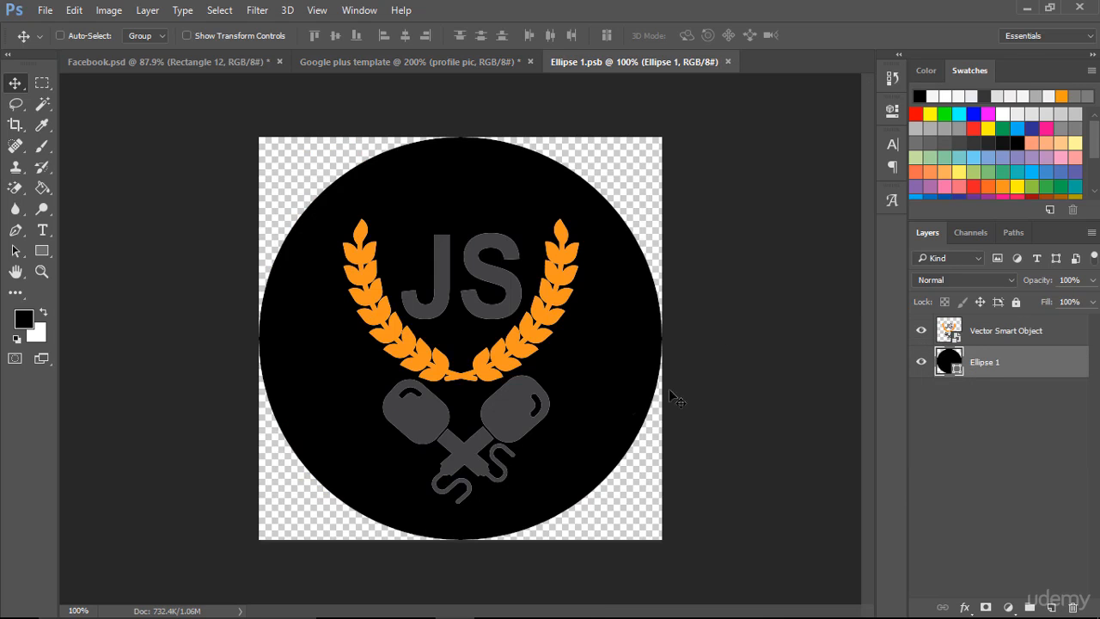
double_click(952, 364)
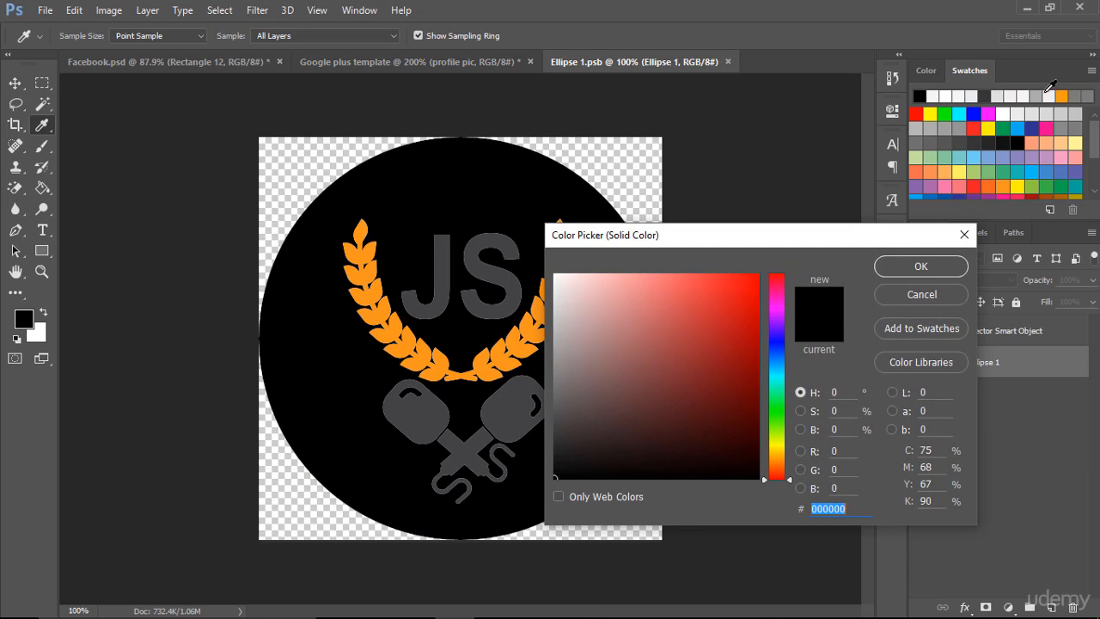
drag(631, 301, 519, 266)
click(921, 266)
key(ctrl+s)
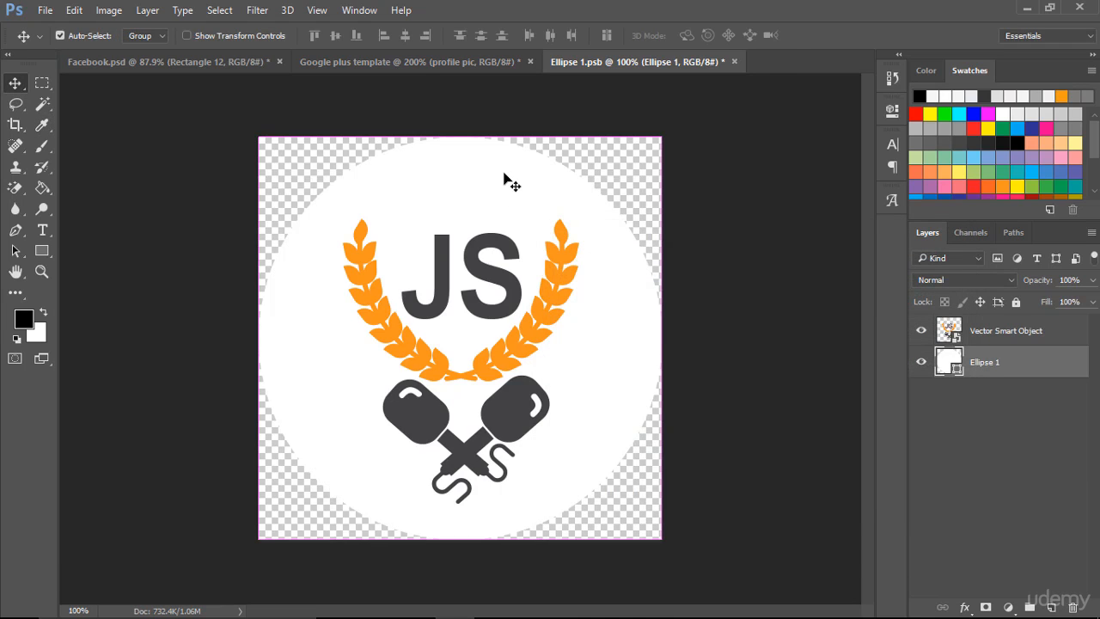
- Fit the Google plus template on screen and reopen the profile pic smart object
click(415, 67)
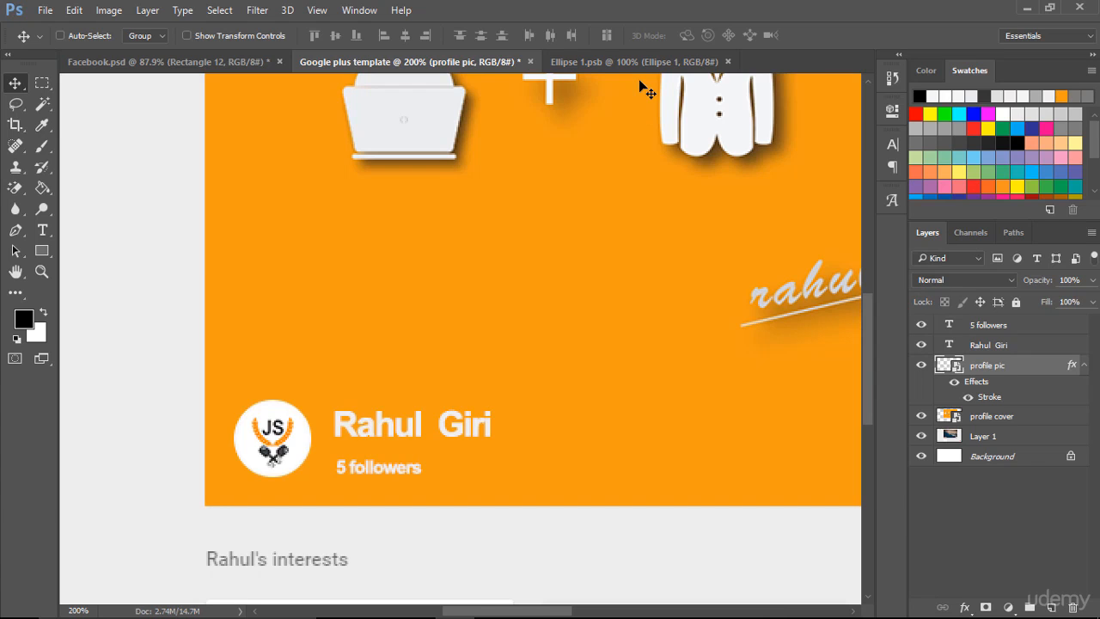
key(ctrl)
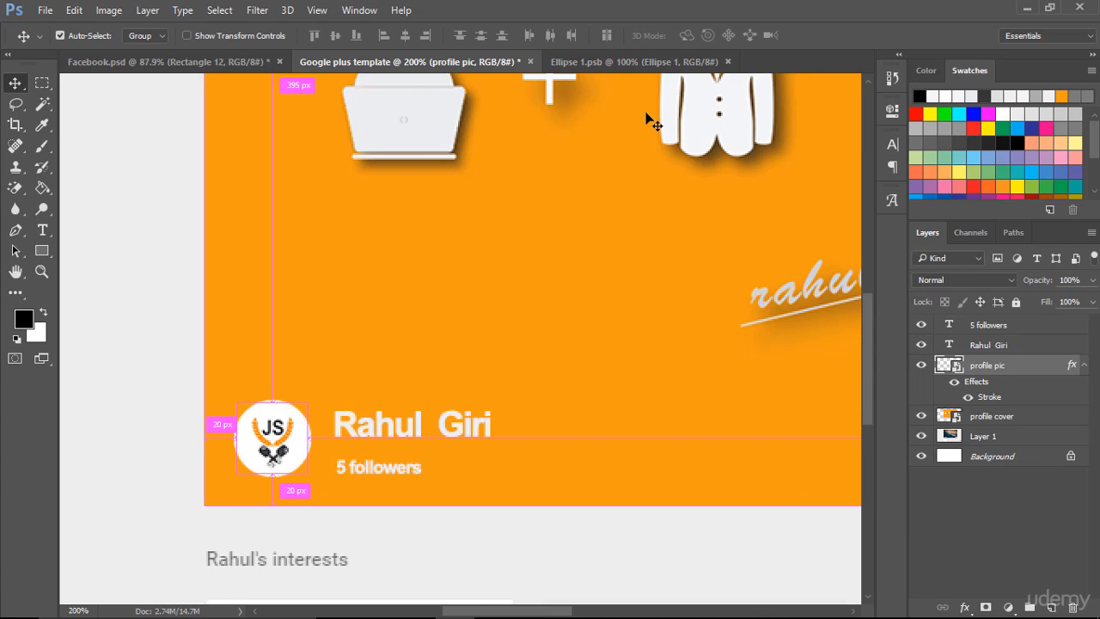
key(ctrl+0)
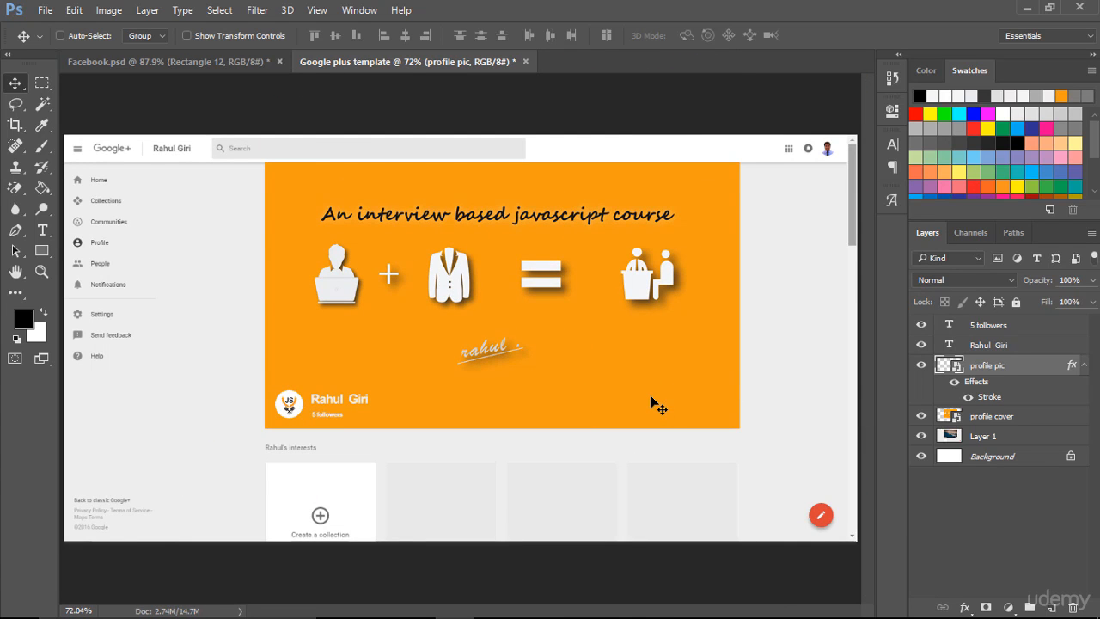
double_click(949, 367)
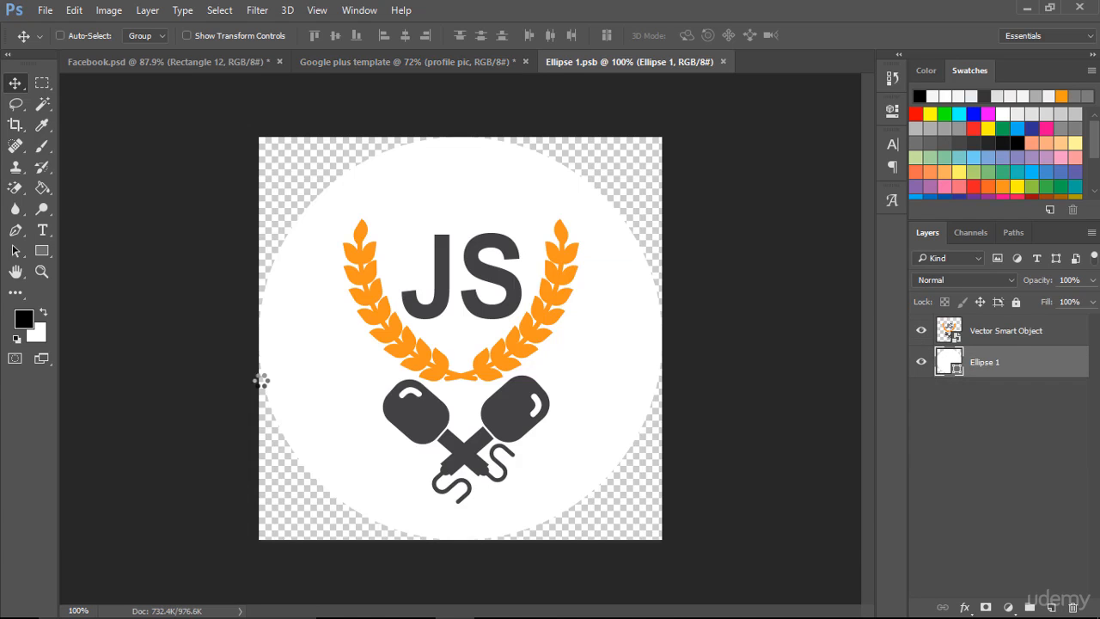
- Save for Web the logo as a 500 × 500, quality-100 JPEG 'Profile pic google plus.jpg' on the Desktop
click(45, 10)
mouse_move(141, 242)
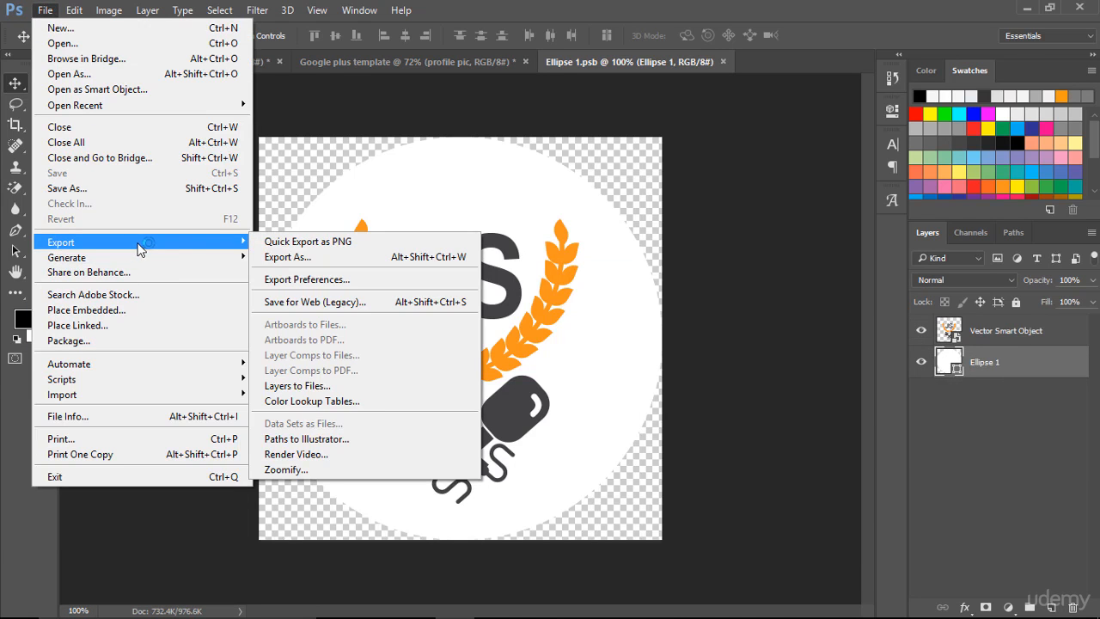
click(282, 301)
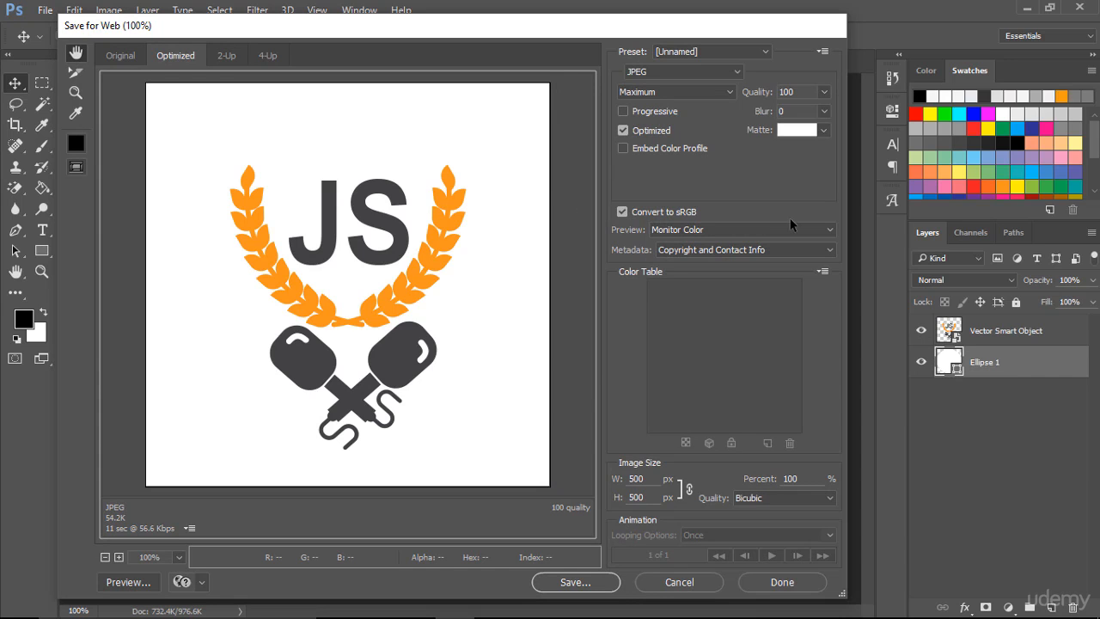
click(567, 586)
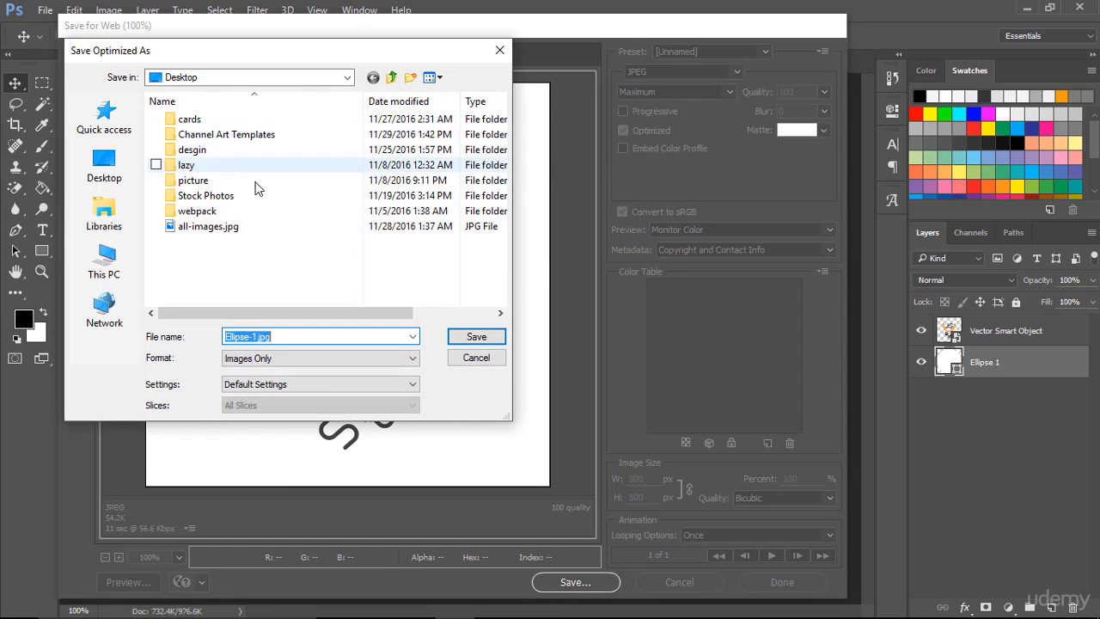
click(257, 336)
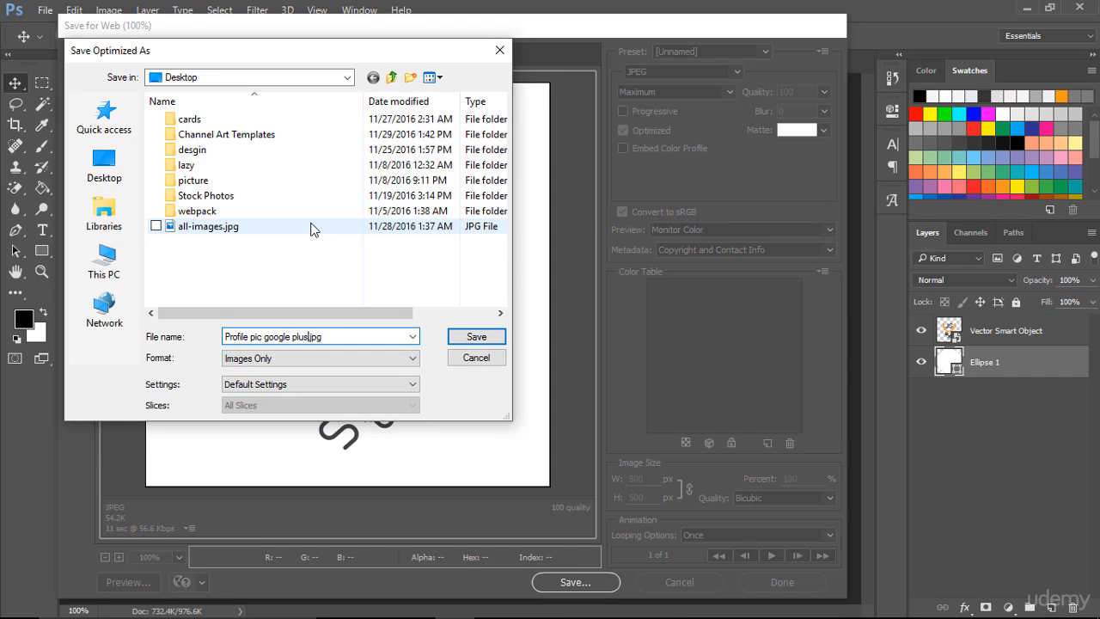
click(477, 338)
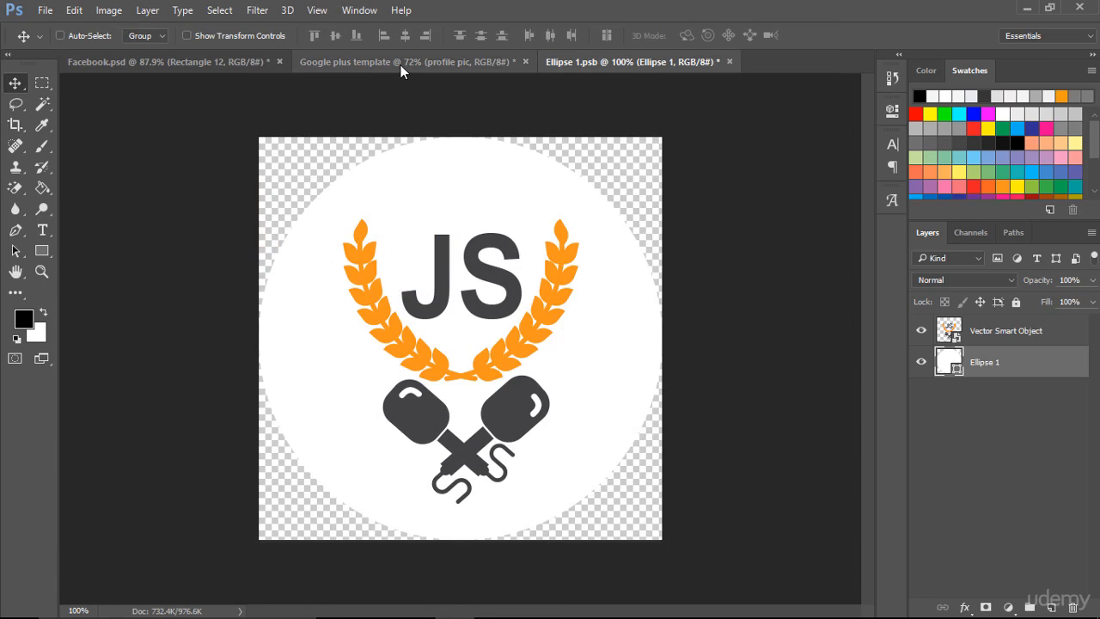
click(400, 62)
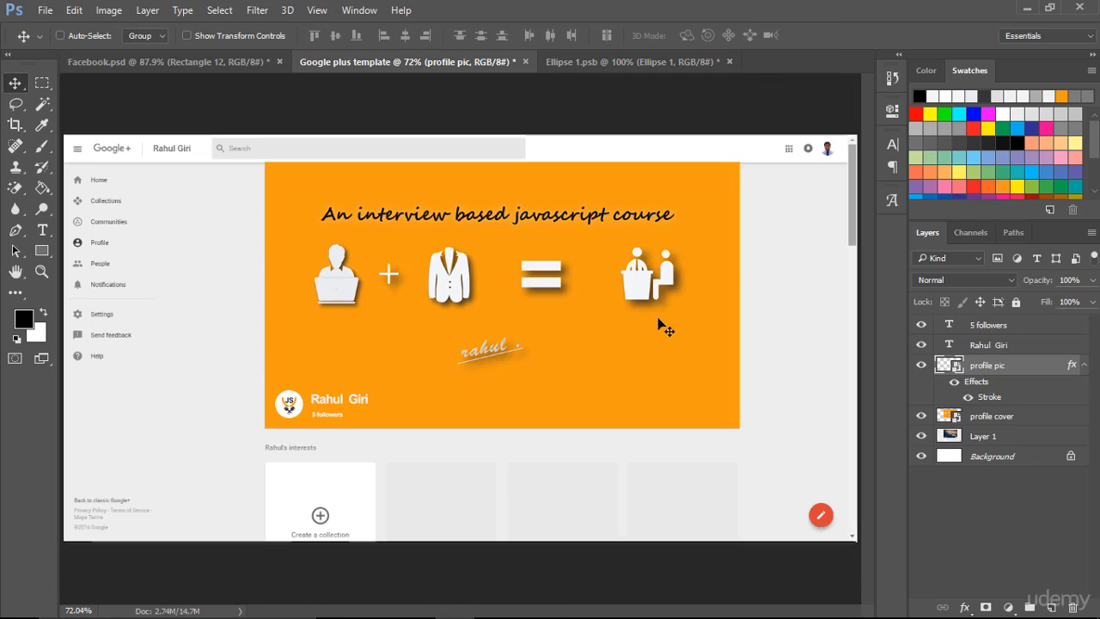
- Save for Web the 1080 × 608 cover as 'profile cover for google plus.jpg' on the Desktop
double_click(949, 417)
click(45, 11)
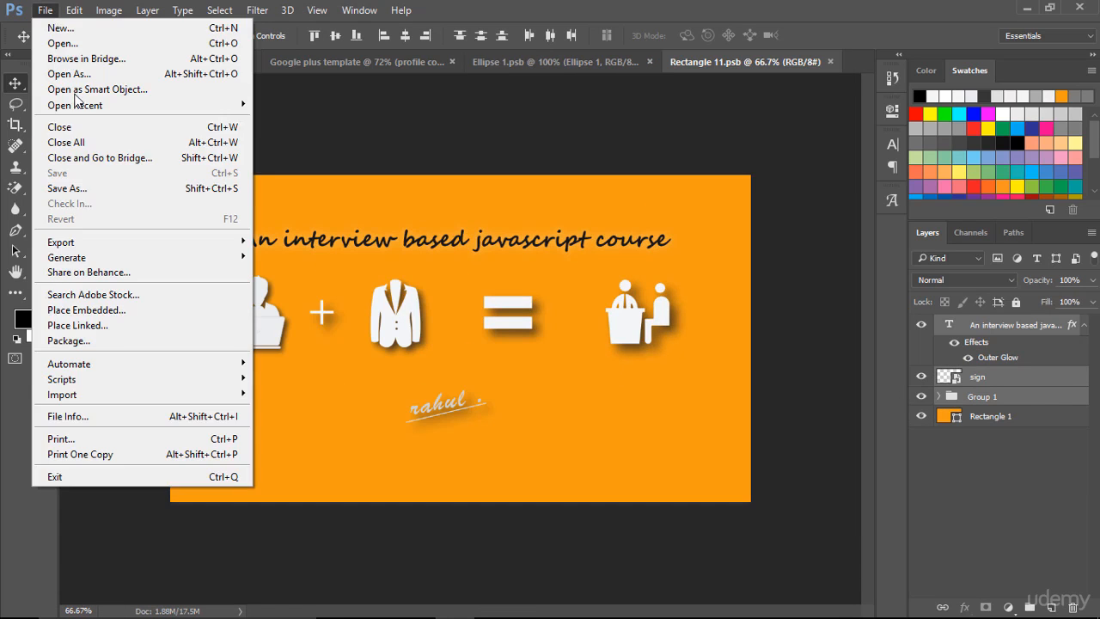
mouse_move(112, 262)
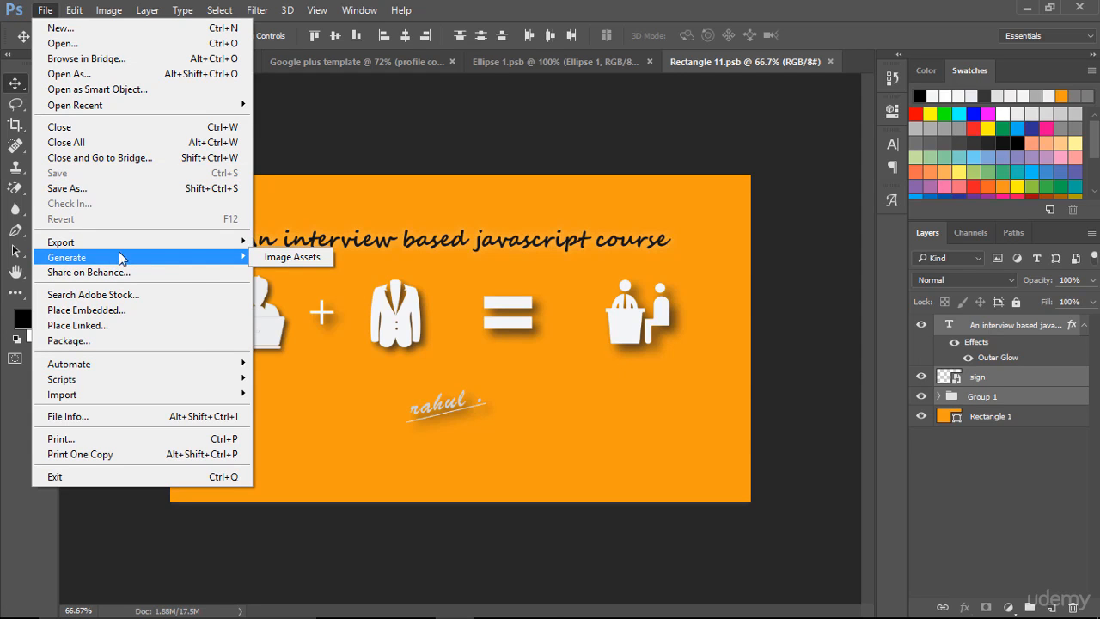
mouse_move(251, 239)
click(319, 310)
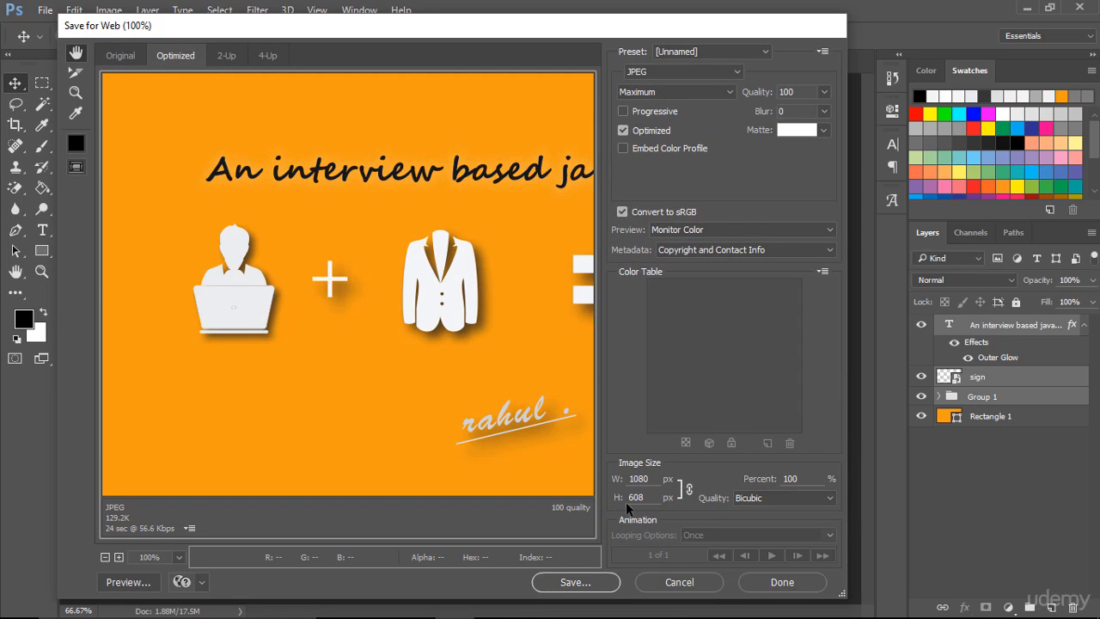
click(582, 589)
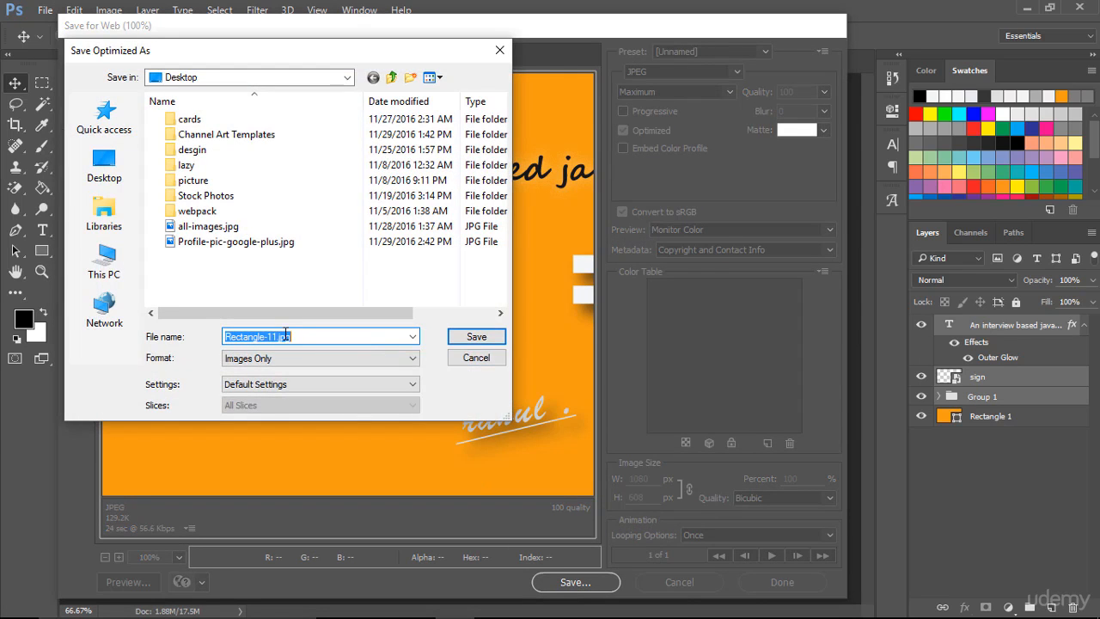
click(277, 336)
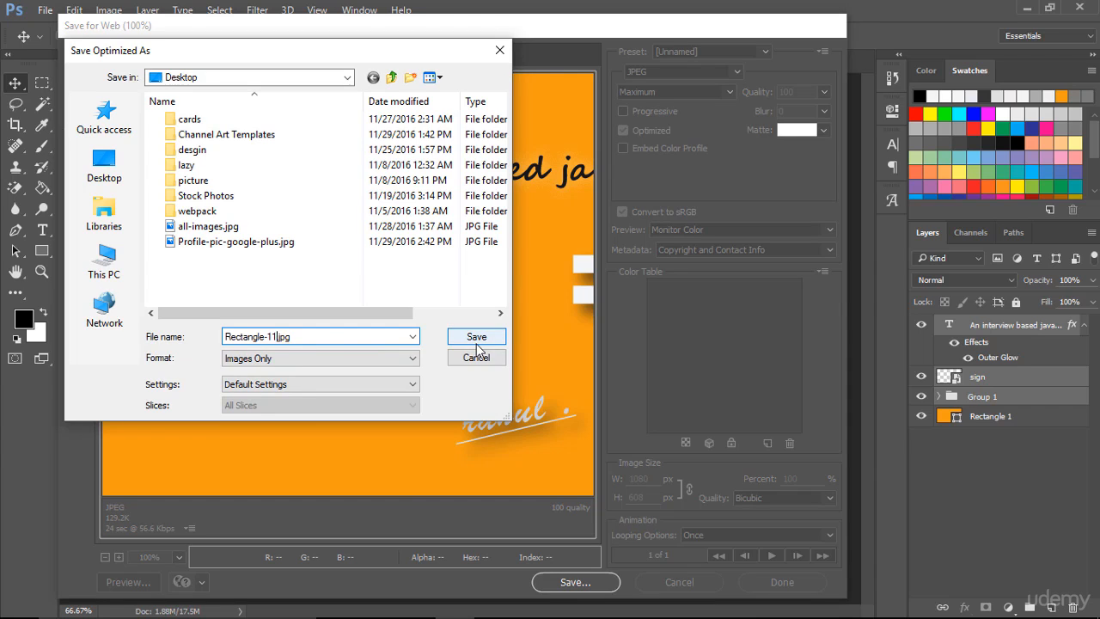
key(BackSpace)
key(BackSpace)
key(BackSpace)
key(BackSpace)
key(BackSpace)
key(BackSpace)
key(BackSpace)
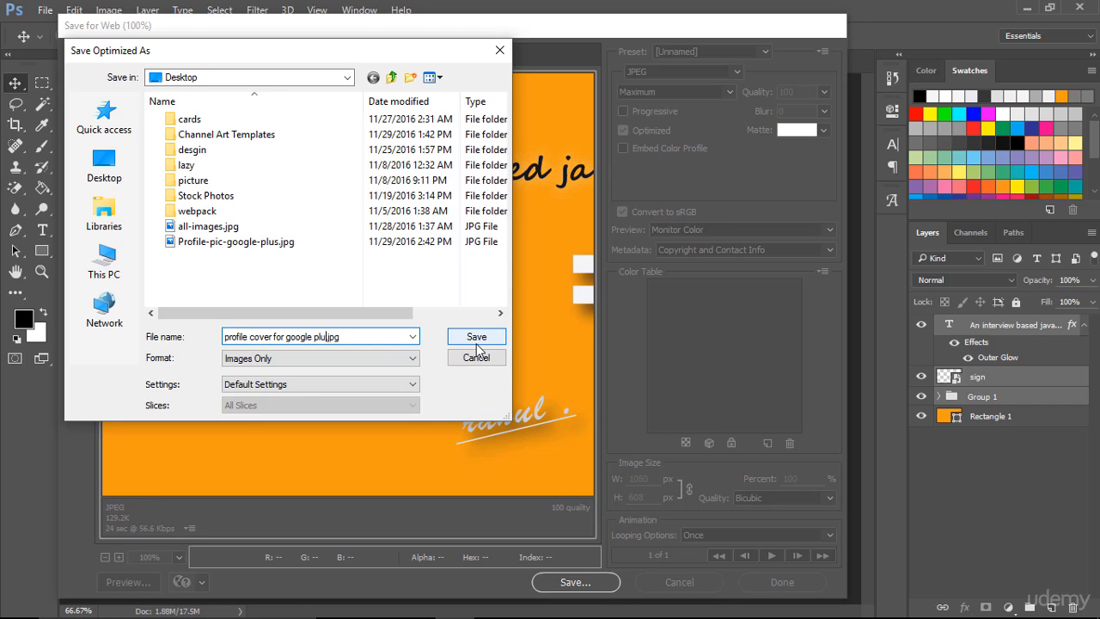
click(492, 339)
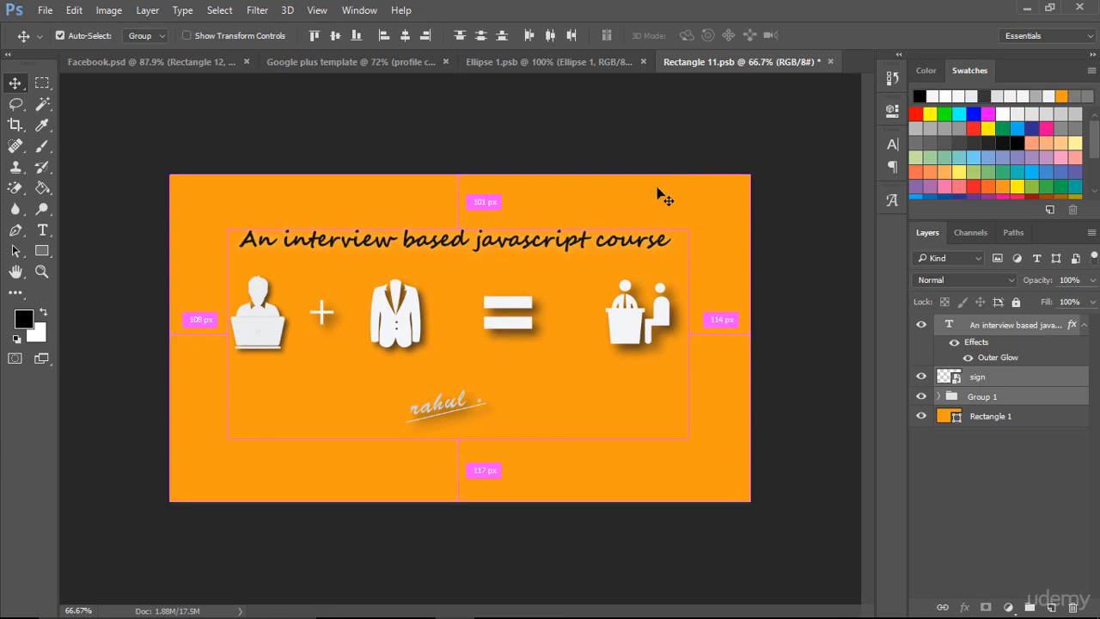
- Close the Ellipse 1 and Rectangle 11 documents, saving changes to both
click(639, 64)
click(650, 62)
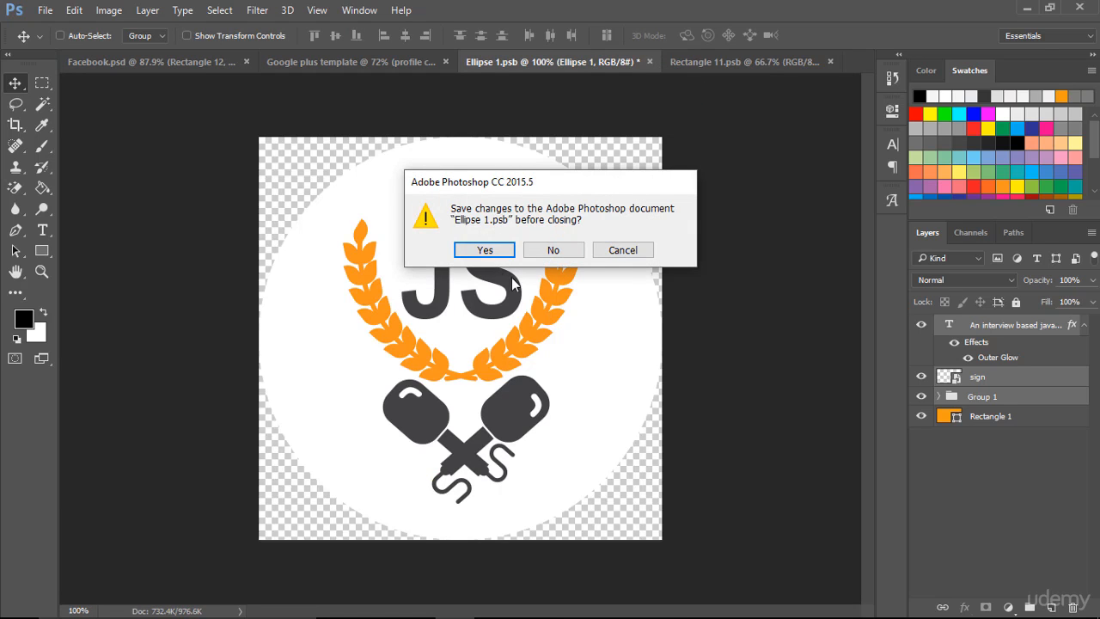
click(486, 250)
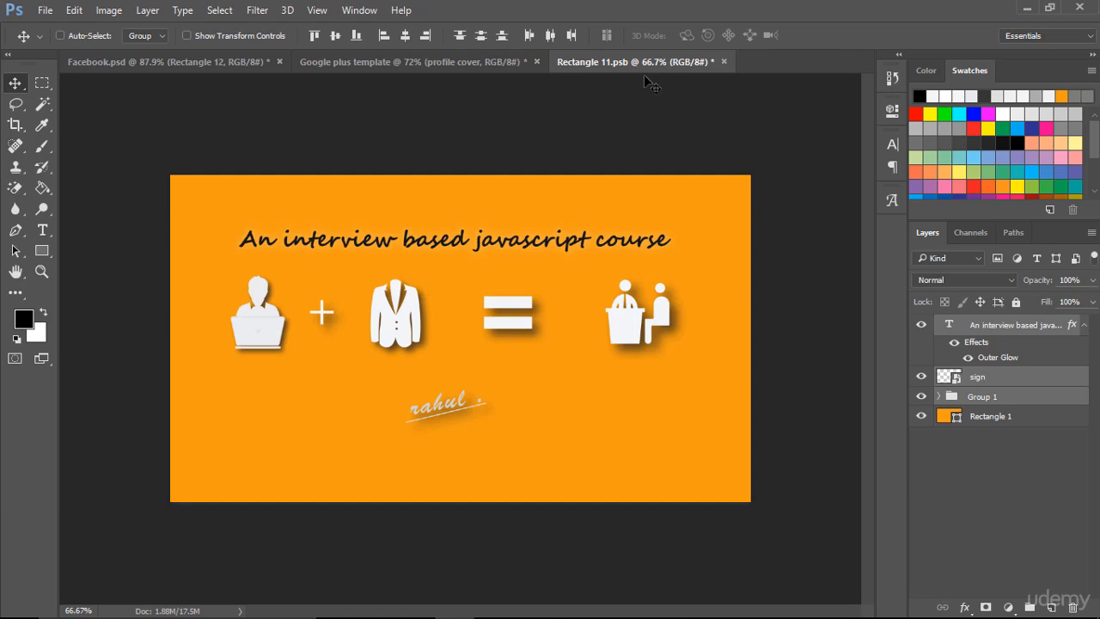
click(724, 62)
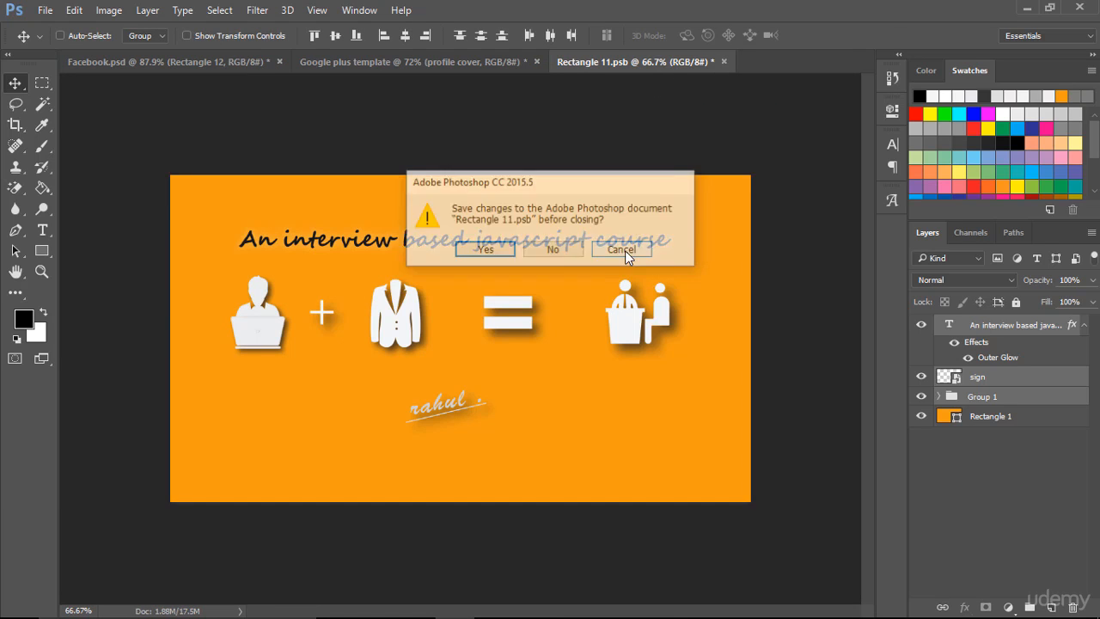
click(486, 250)
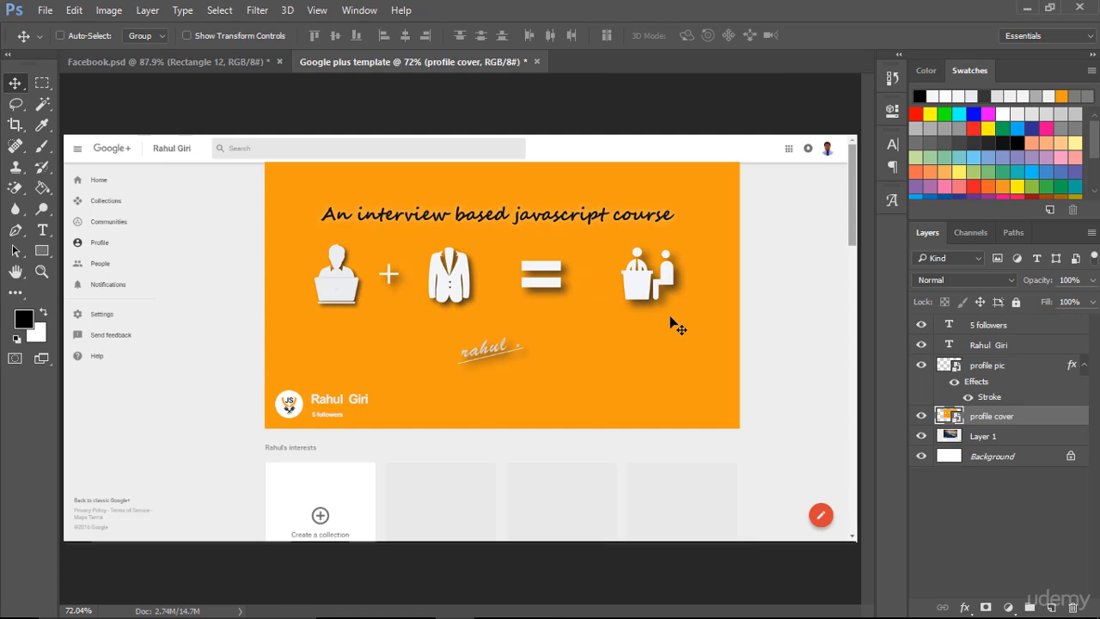
- Save Rectangle 11, then switch to Chrome and scroll through the live Google+ profile
key(ctrl+s)
key(alt+Tab)
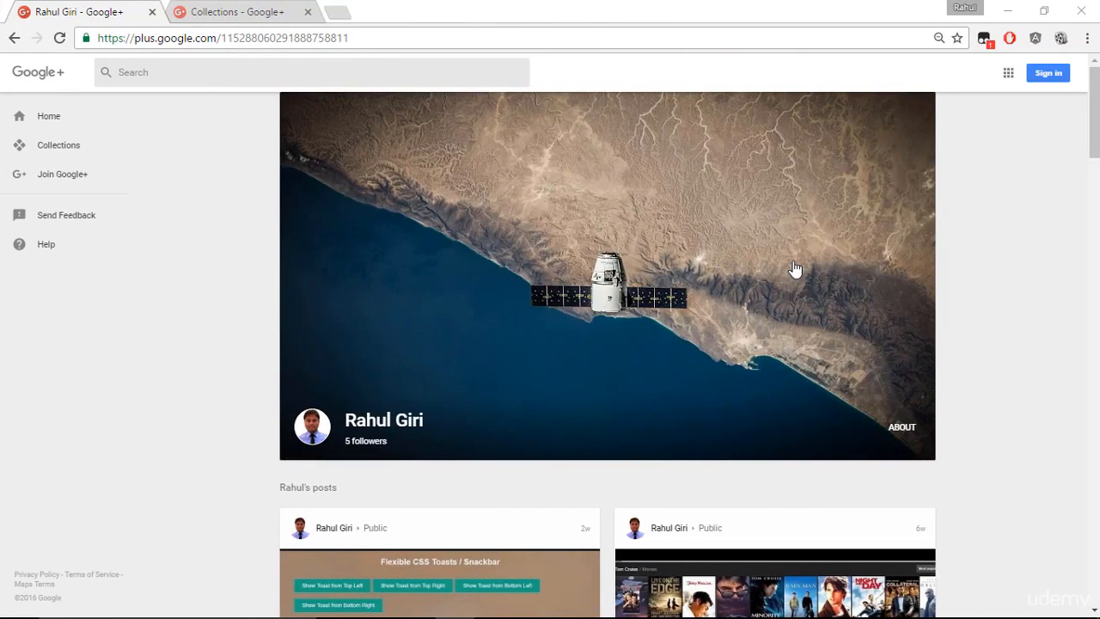
scroll(796, 269, down, 5)
scroll(854, 381, down, 3)
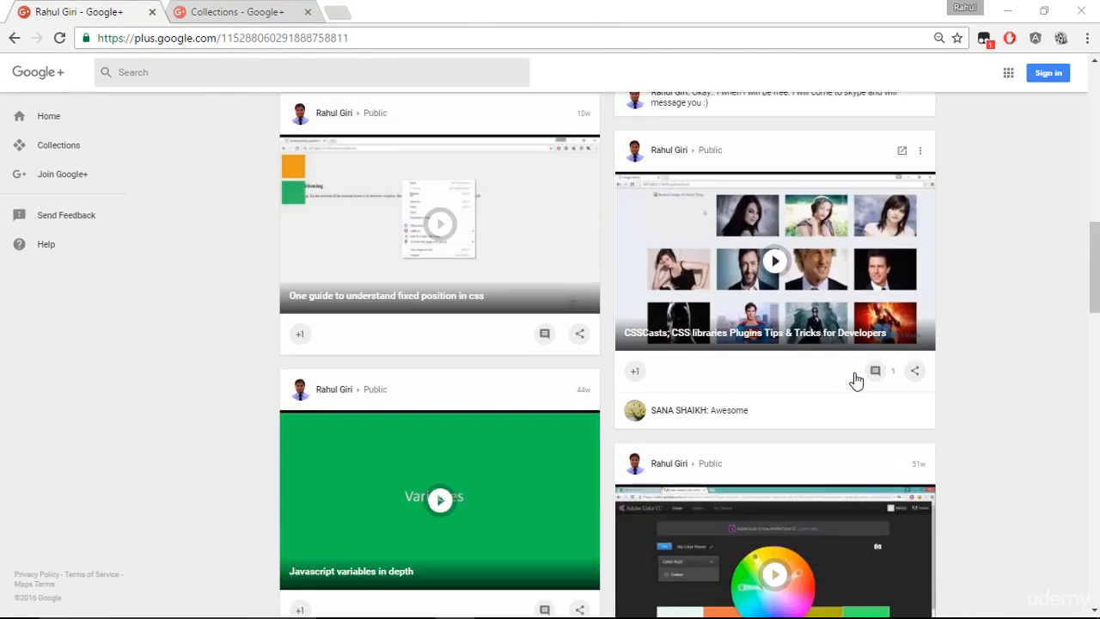
scroll(854, 376, up, 8)
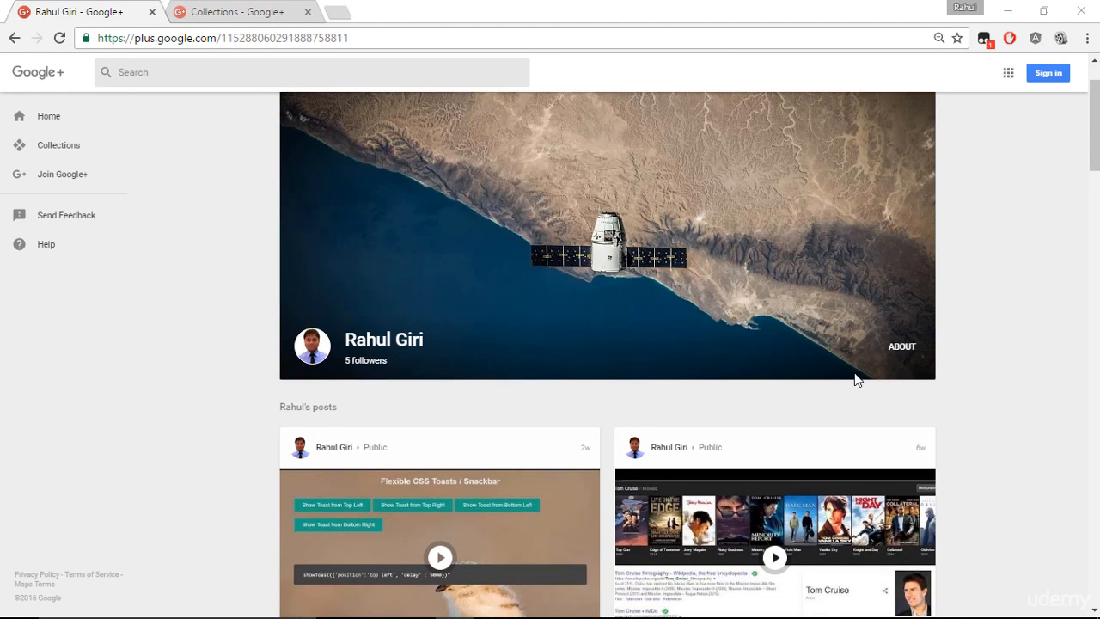
- Open the account card from the Google+ Collections page
click(228, 11)
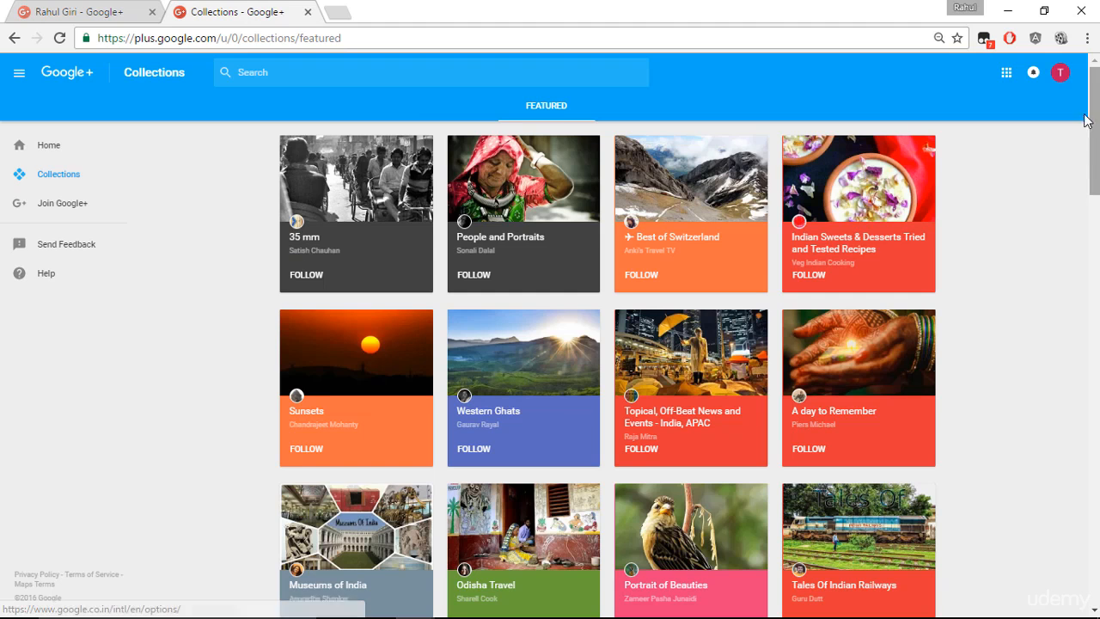
click(76, 12)
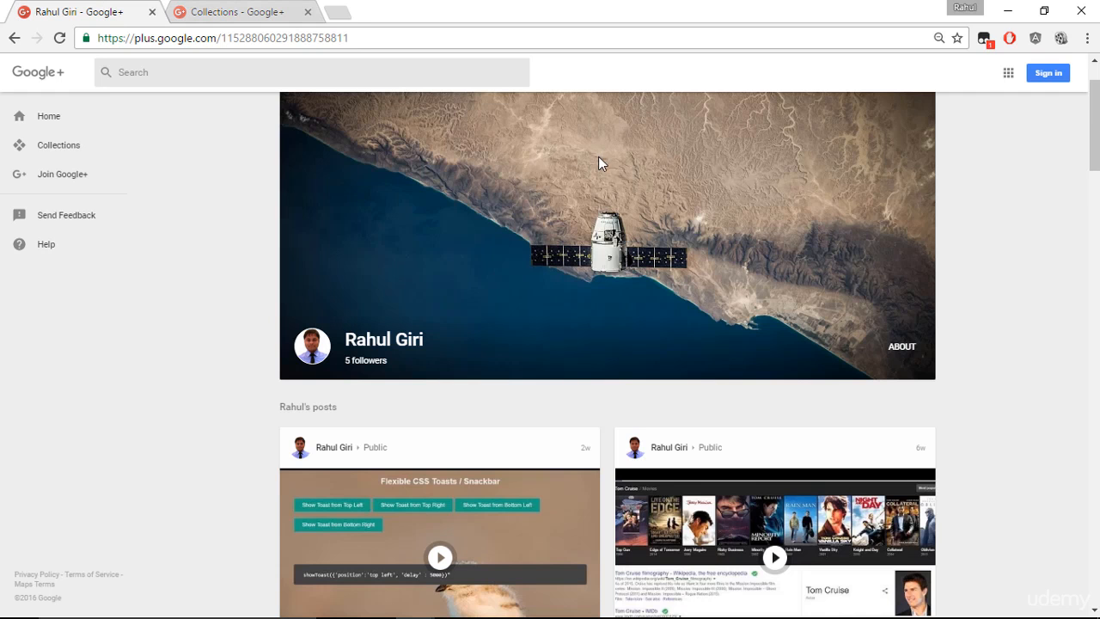
key(ctrl+Tab)
click(1058, 74)
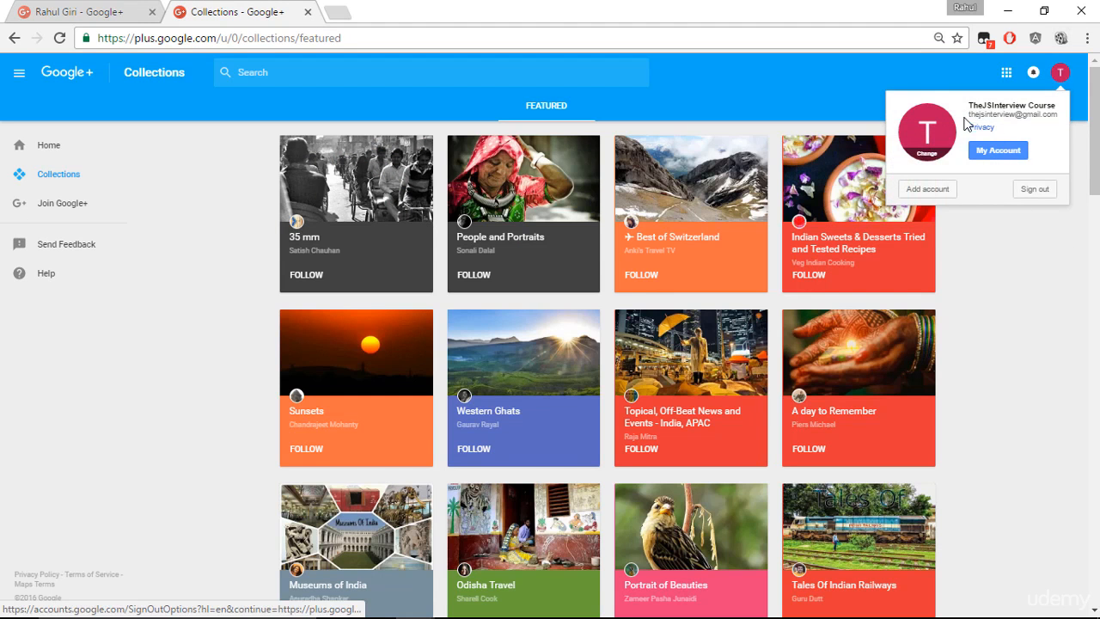
click(160, 11)
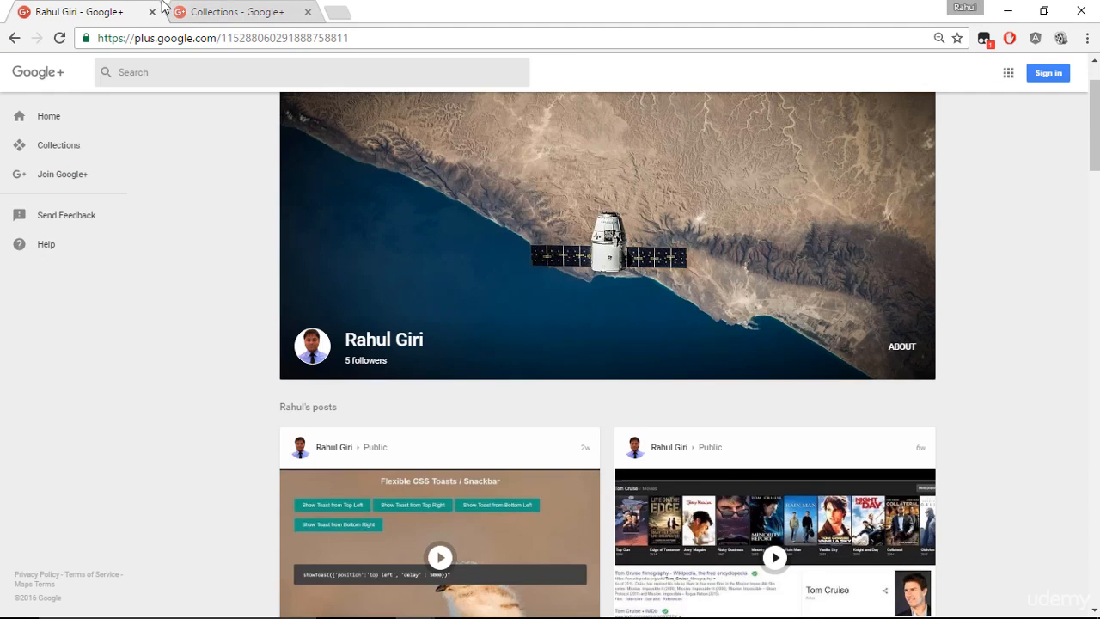
click(263, 15)
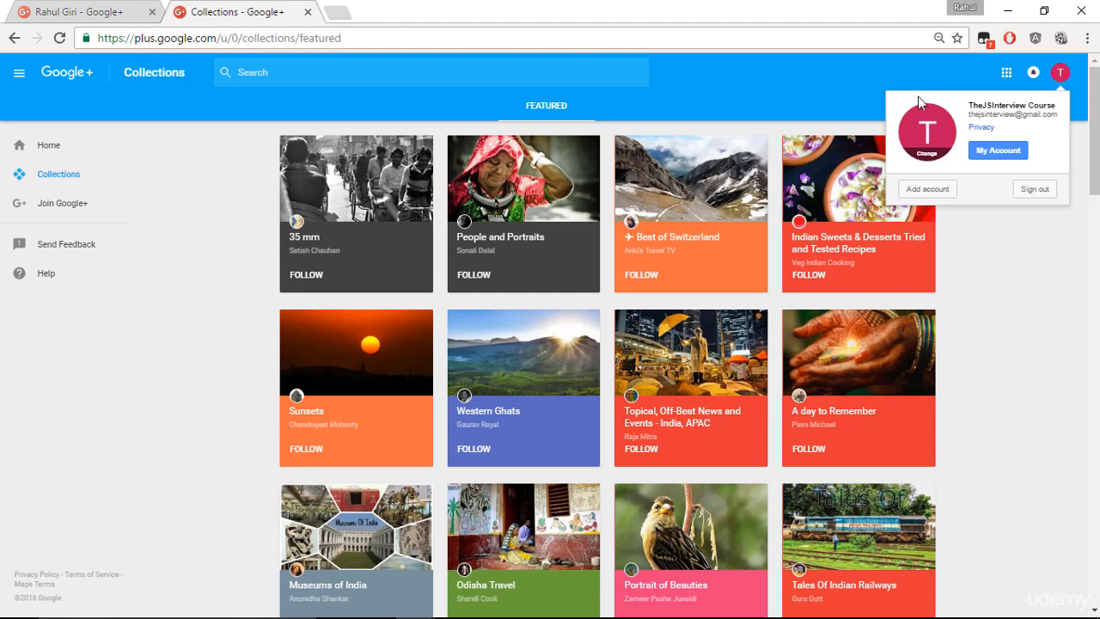
- Upload Profile-pic-google-plus.jpg from the Desktop, crop to the whole logo, and set it as profile photo
click(927, 149)
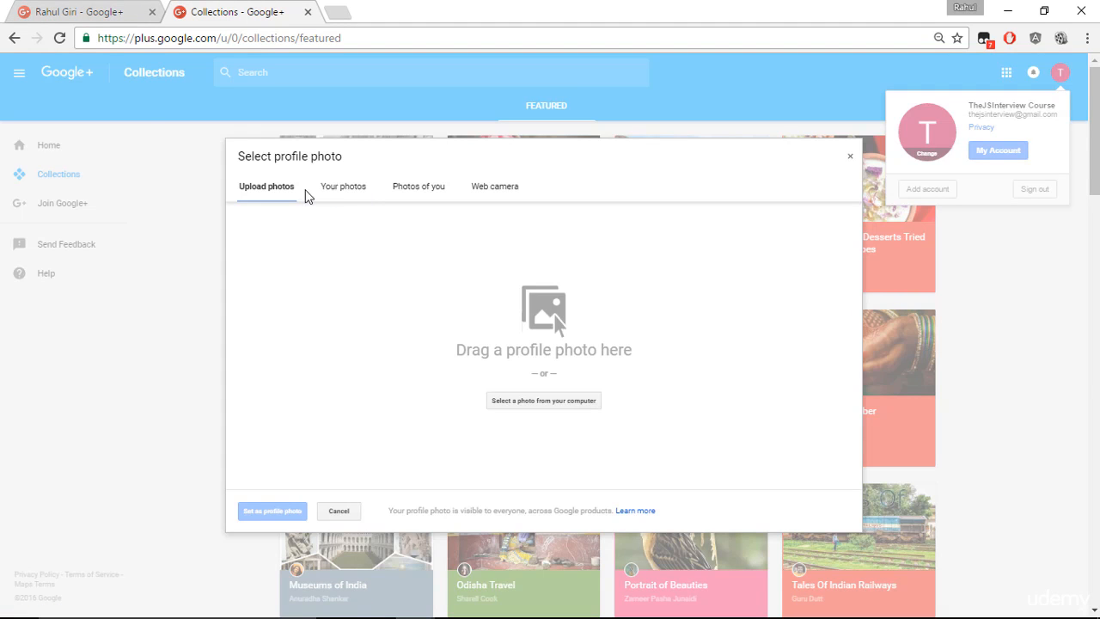
click(570, 403)
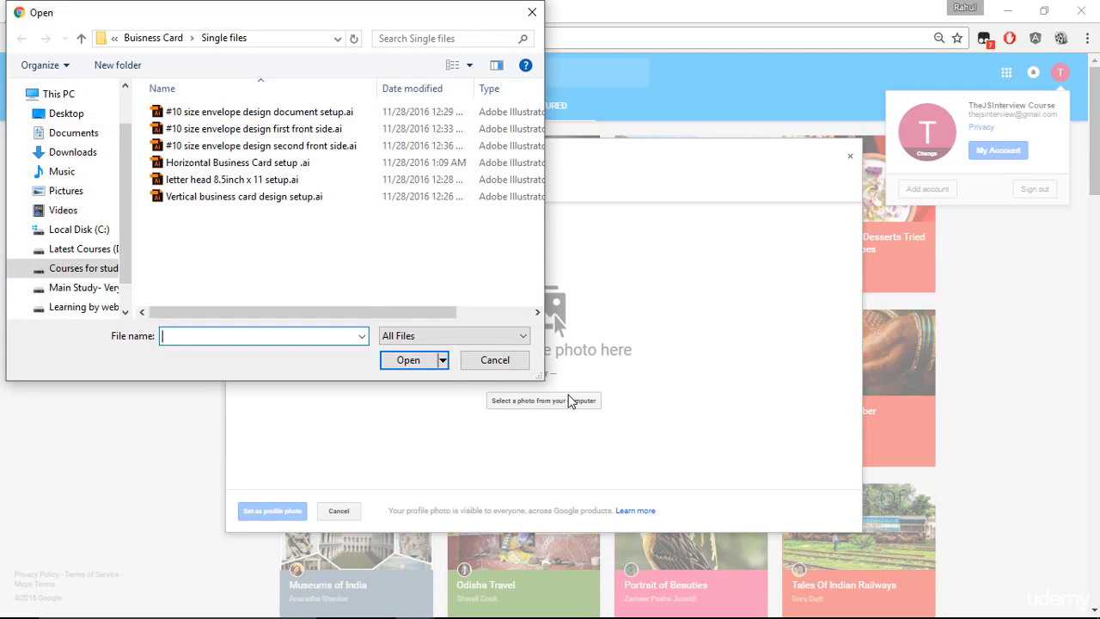
click(57, 114)
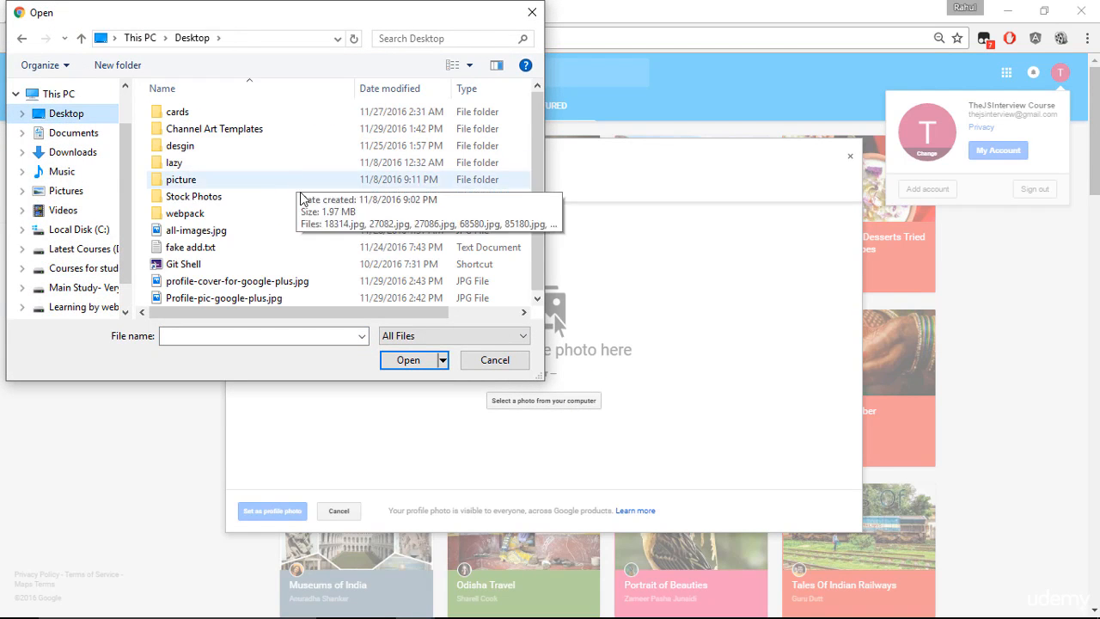
double_click(429, 298)
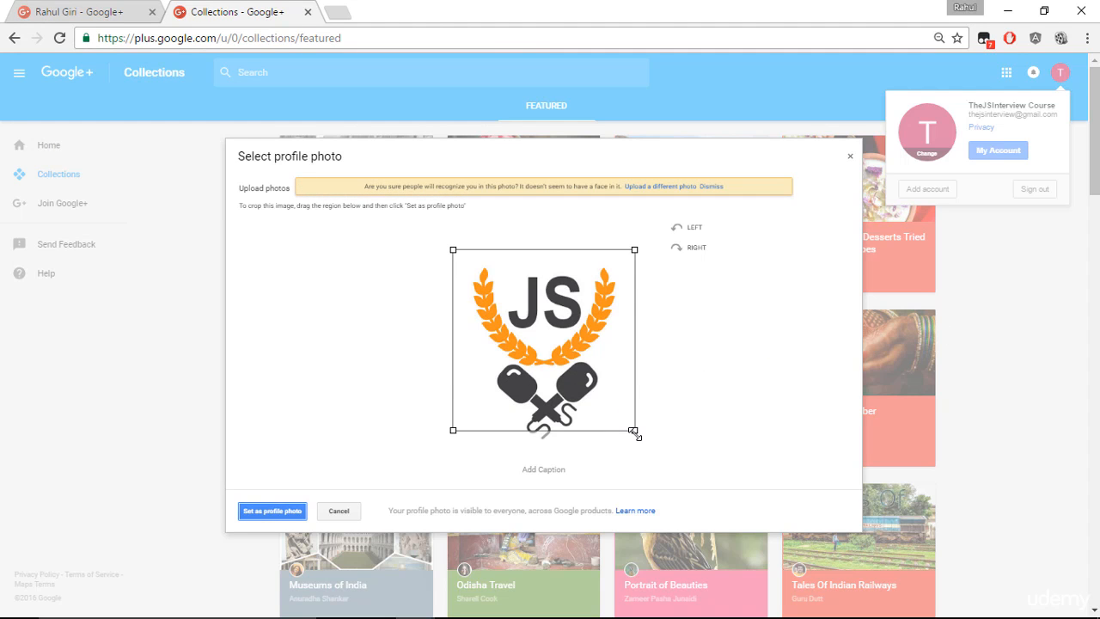
drag(637, 435, 671, 466)
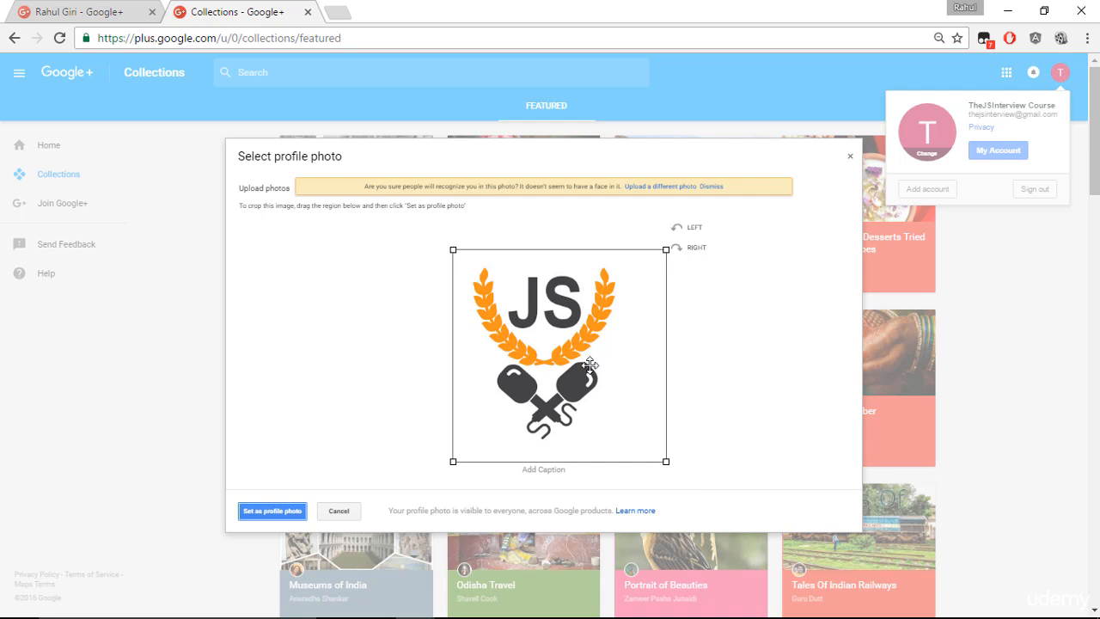
drag(454, 251, 422, 218)
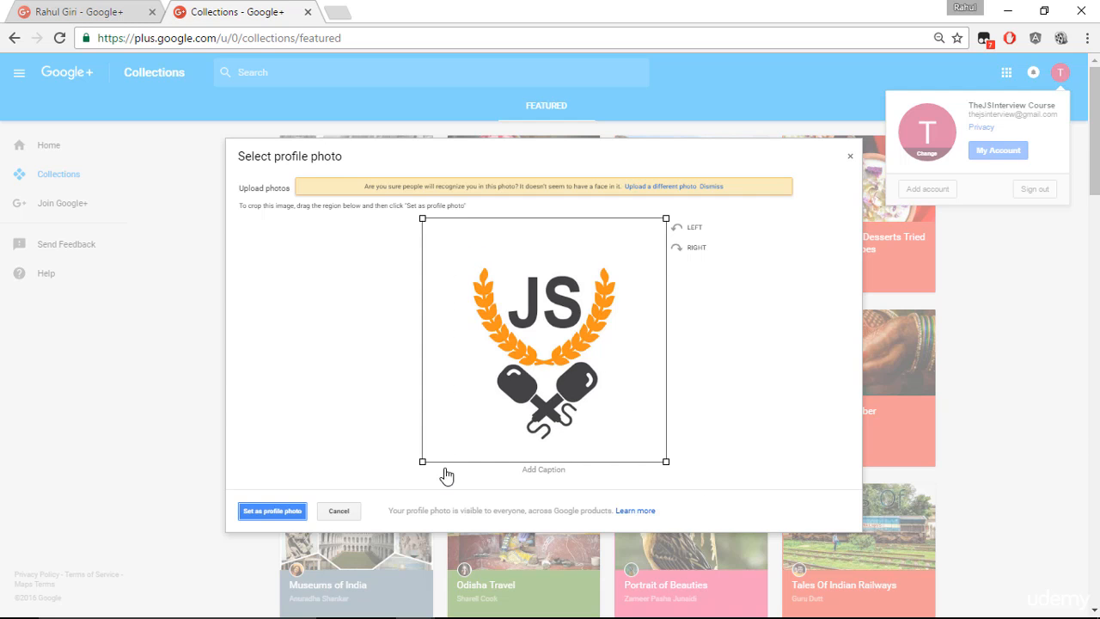
click(273, 512)
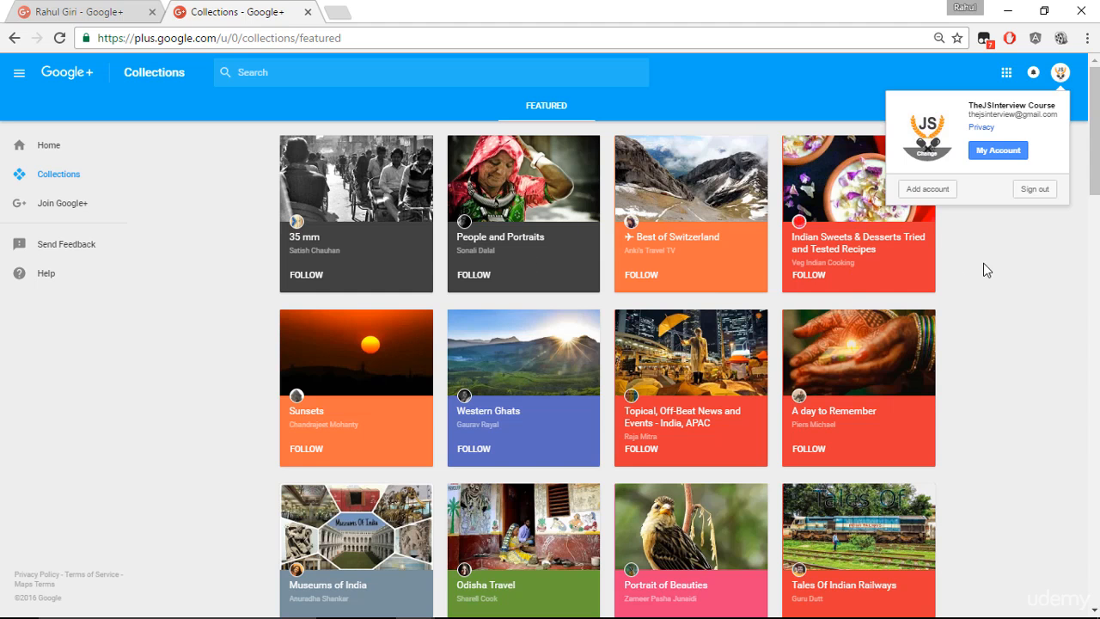
- Reload, then from Home join Google+ and create the TheJSInterview Course public profile
right_click(237, 191)
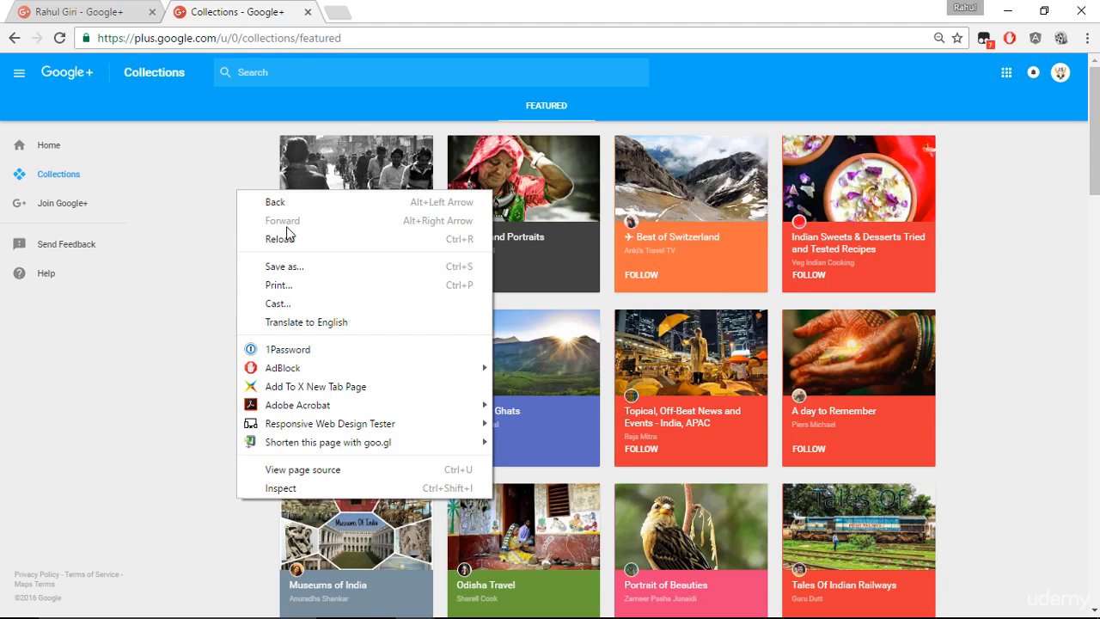
click(278, 237)
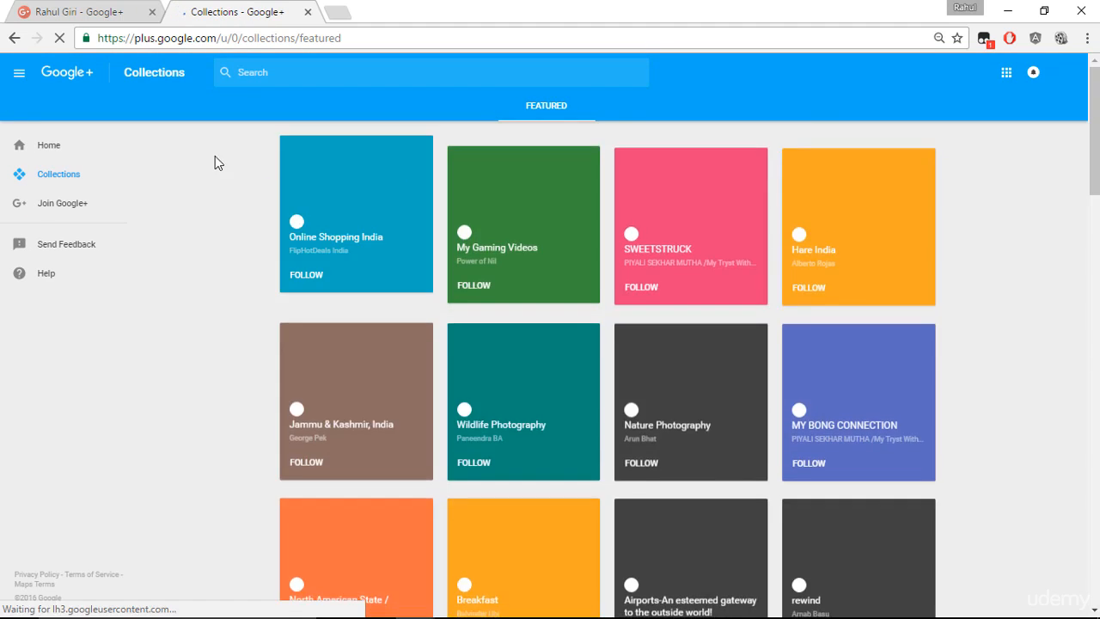
click(61, 147)
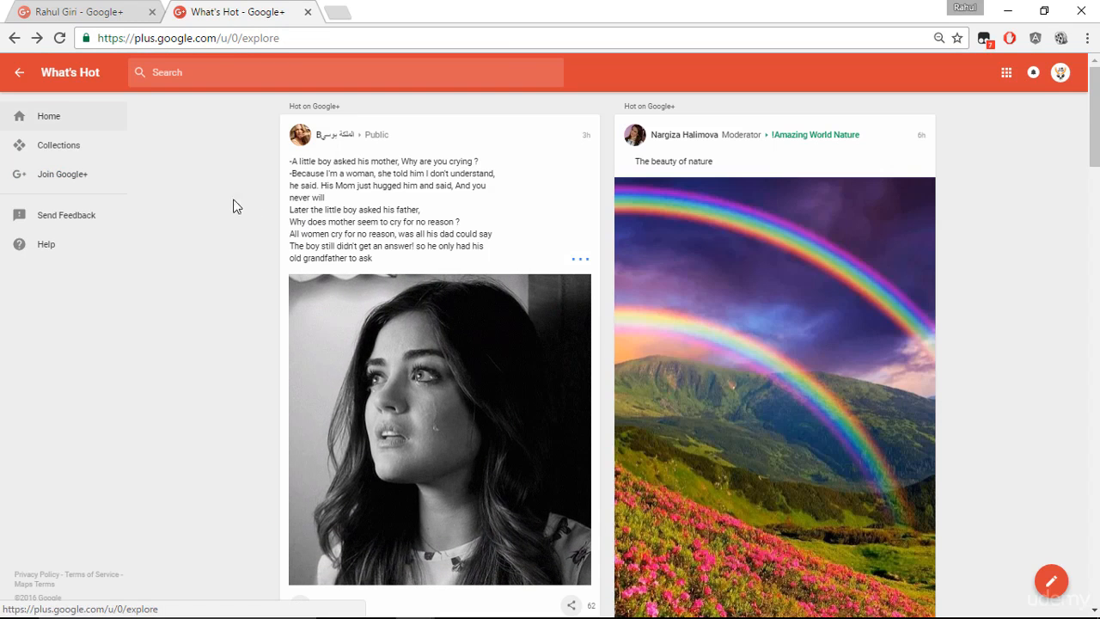
click(72, 176)
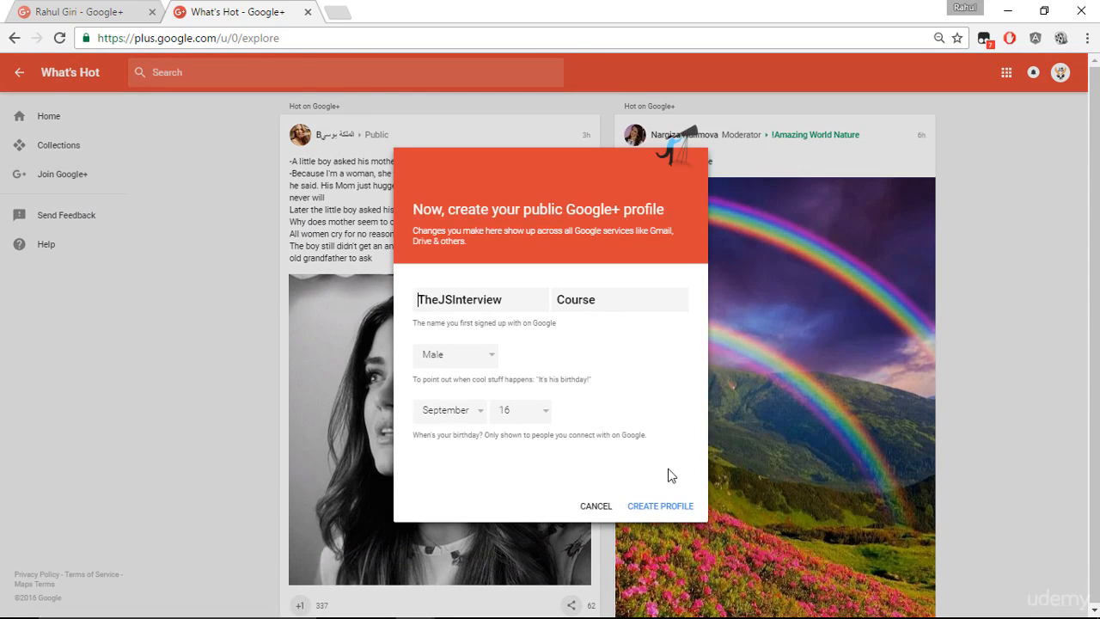
click(653, 508)
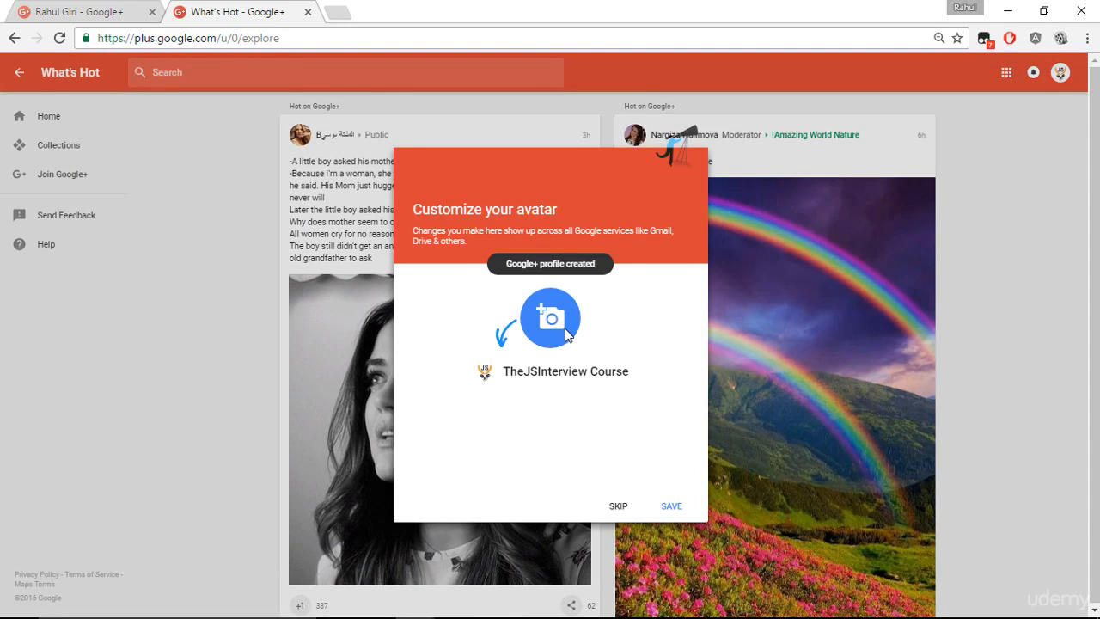
- Finish the avatar step, reload, and open the new profile page
click(673, 512)
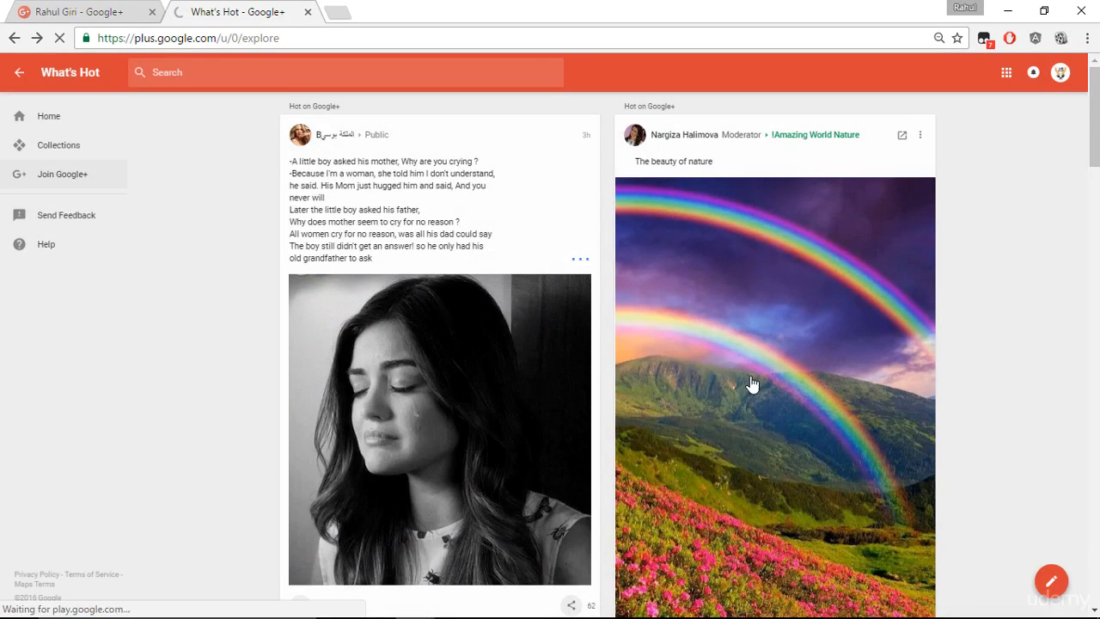
right_click(198, 227)
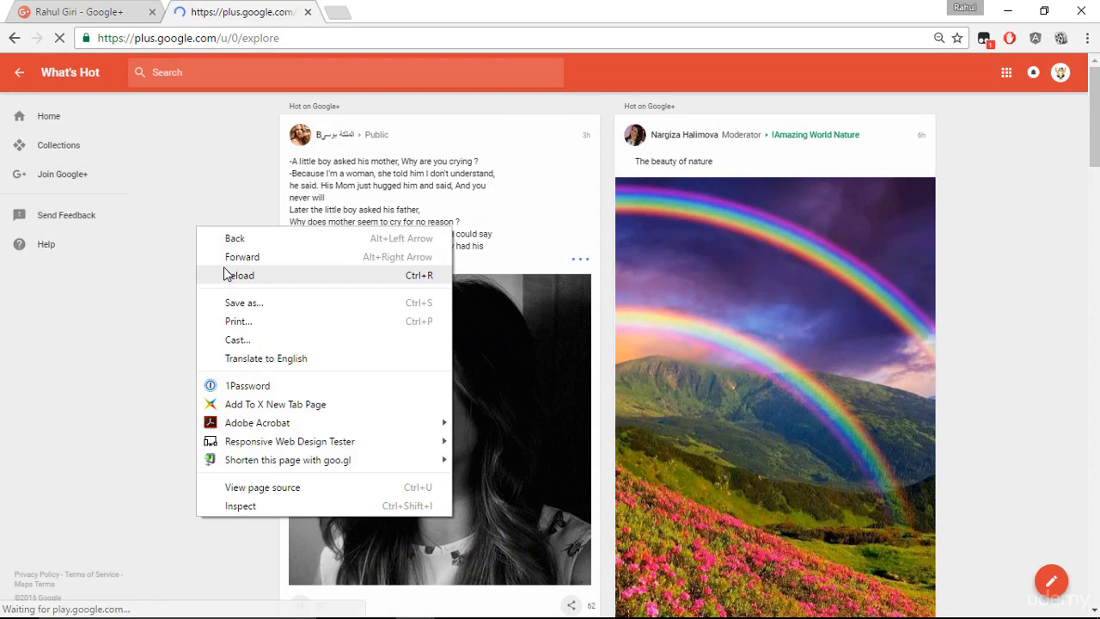
click(224, 269)
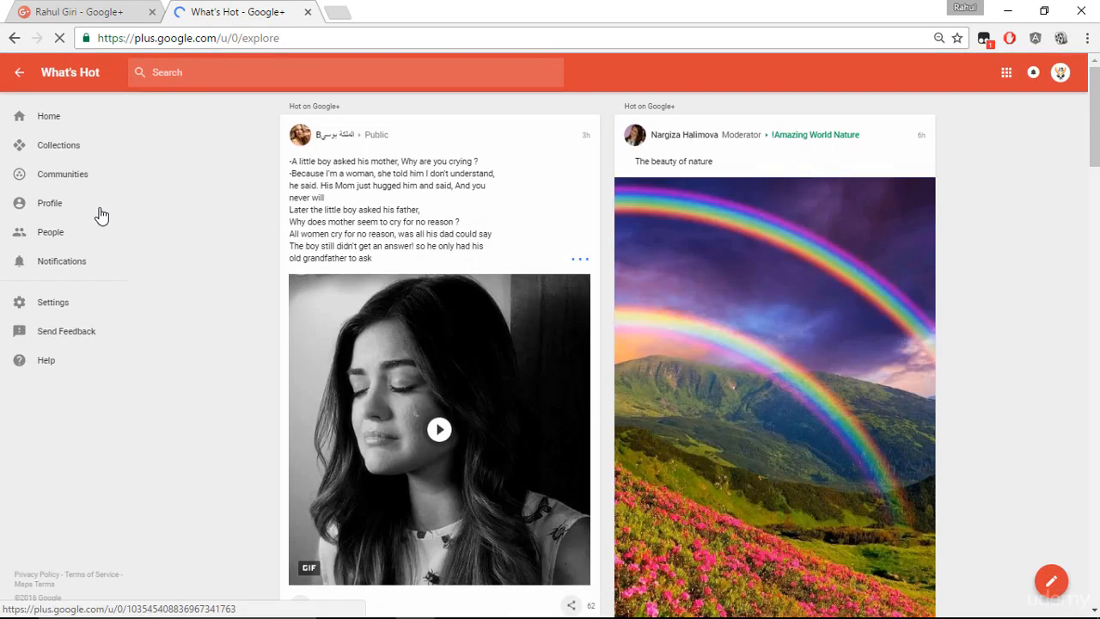
click(57, 204)
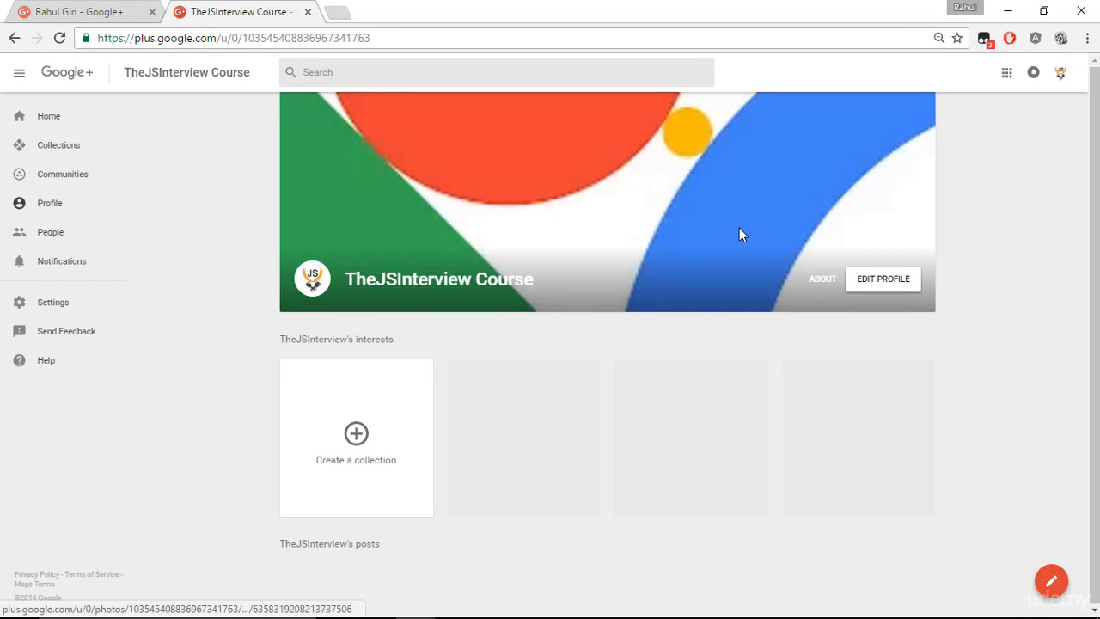
- Upload profile-cover-for-google-plus.jpg as the profile's cover photo and save the profile
scroll(687, 247, up, 2)
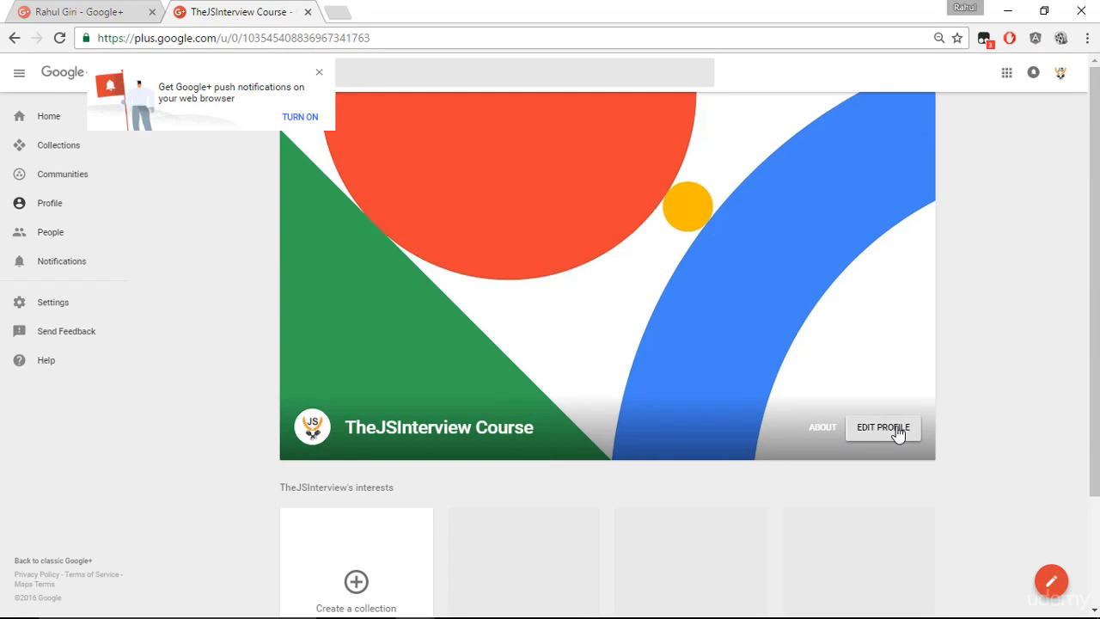
click(853, 428)
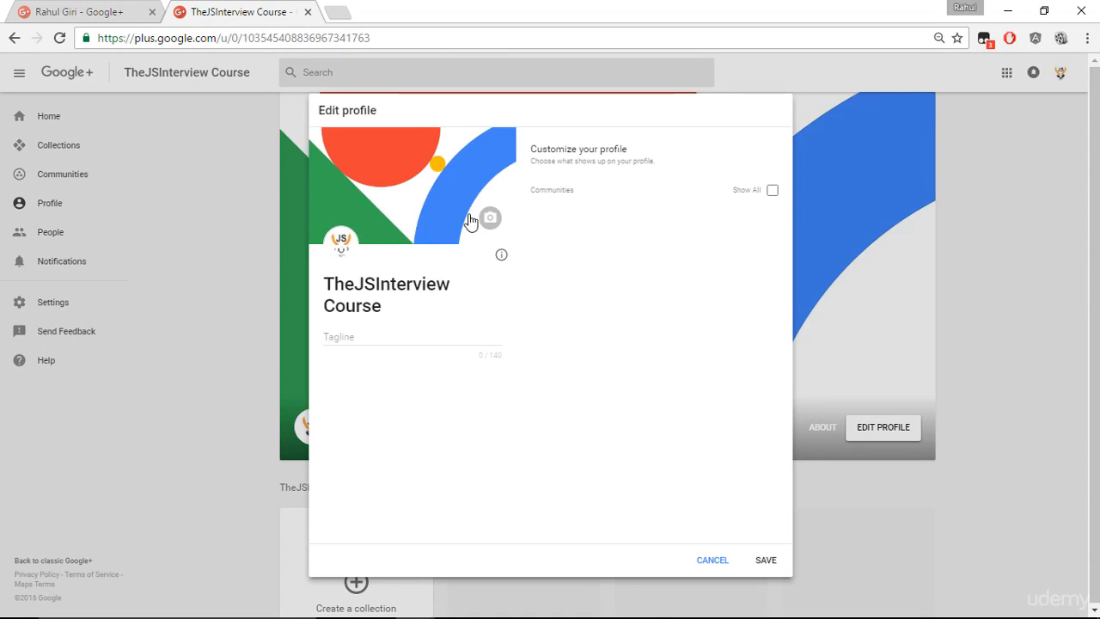
click(489, 221)
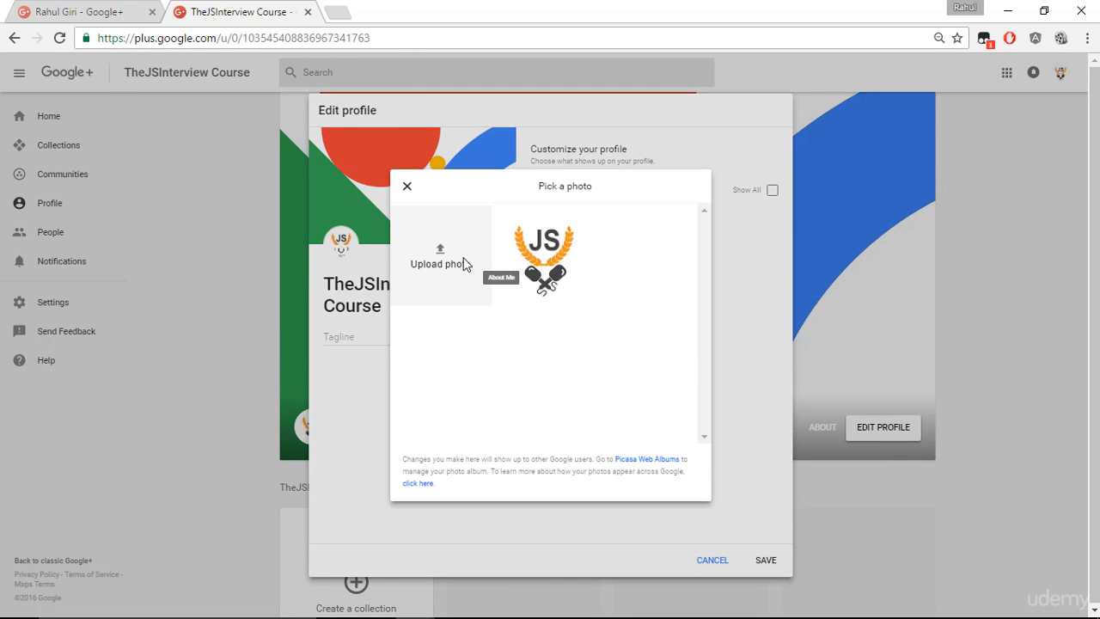
click(457, 258)
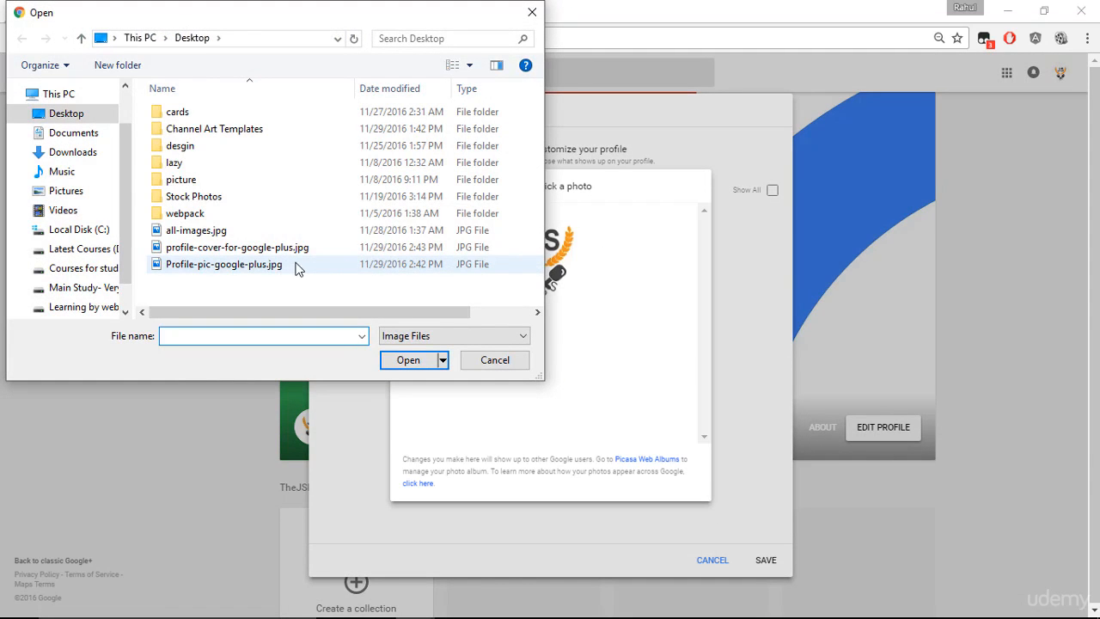
double_click(290, 248)
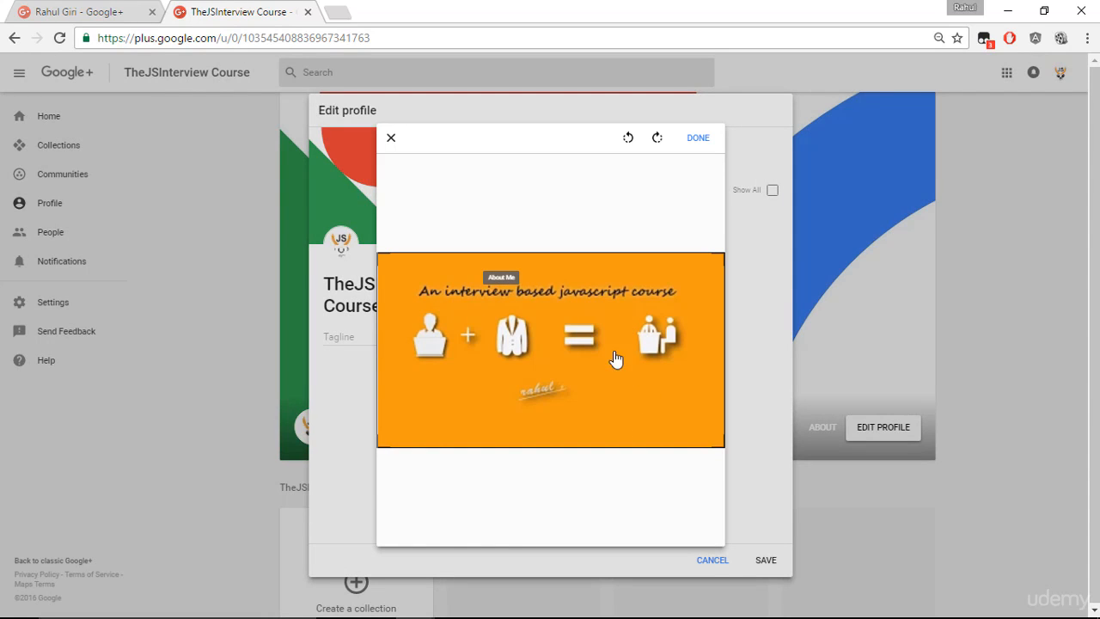
click(698, 139)
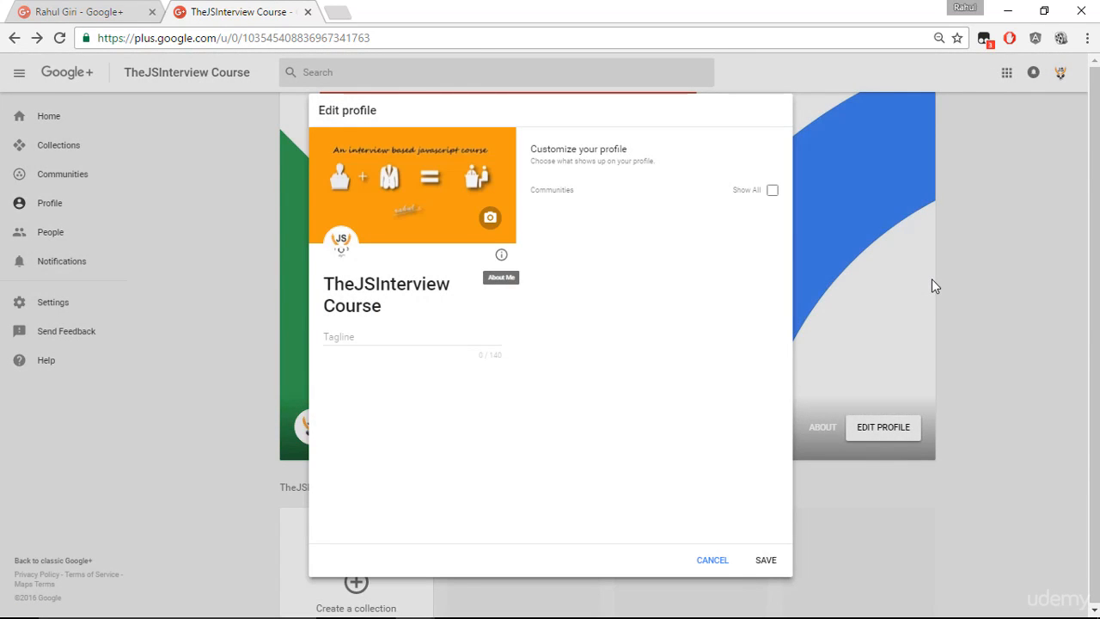
click(765, 558)
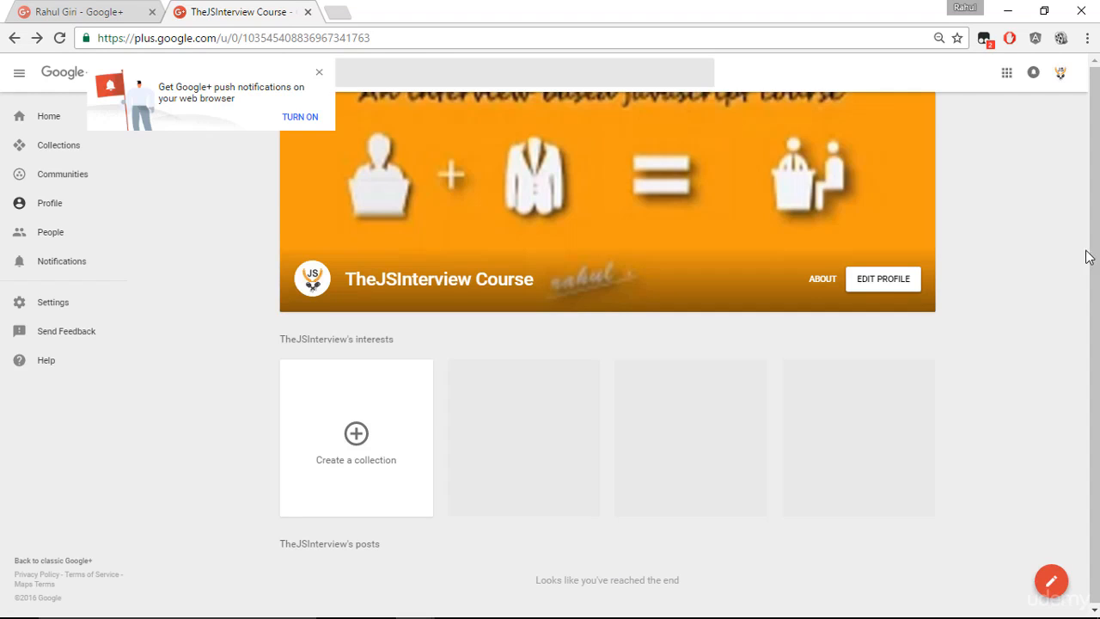
- Dismiss the push-notification prompt on the Google+ profile page
scroll(994, 282, up, 2)
scroll(994, 289, down, 2)
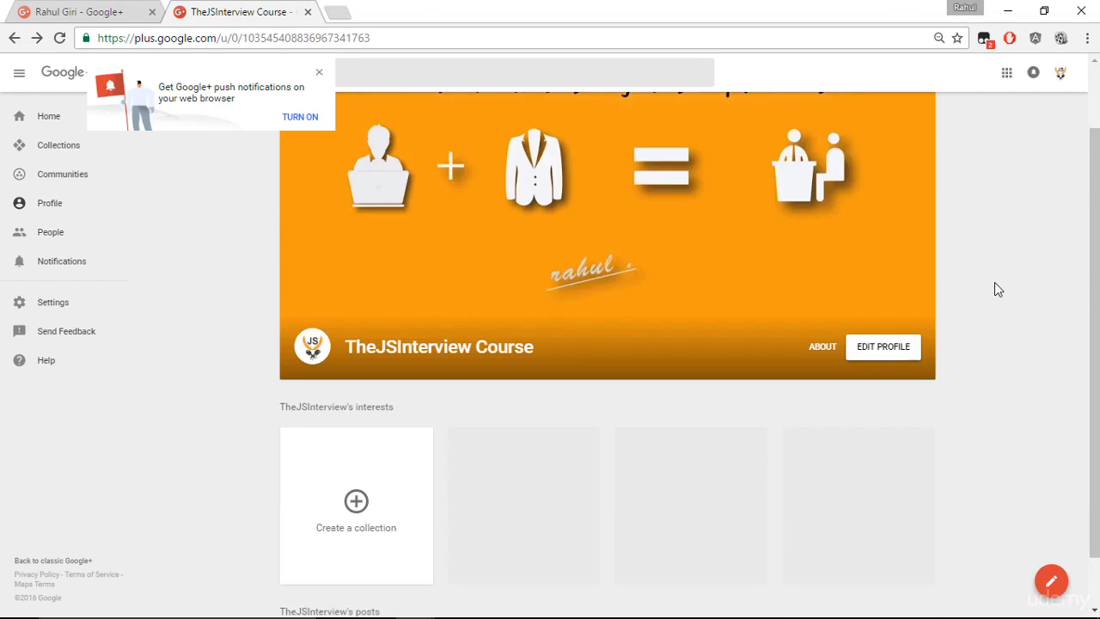
scroll(995, 289, up, 2)
click(319, 73)
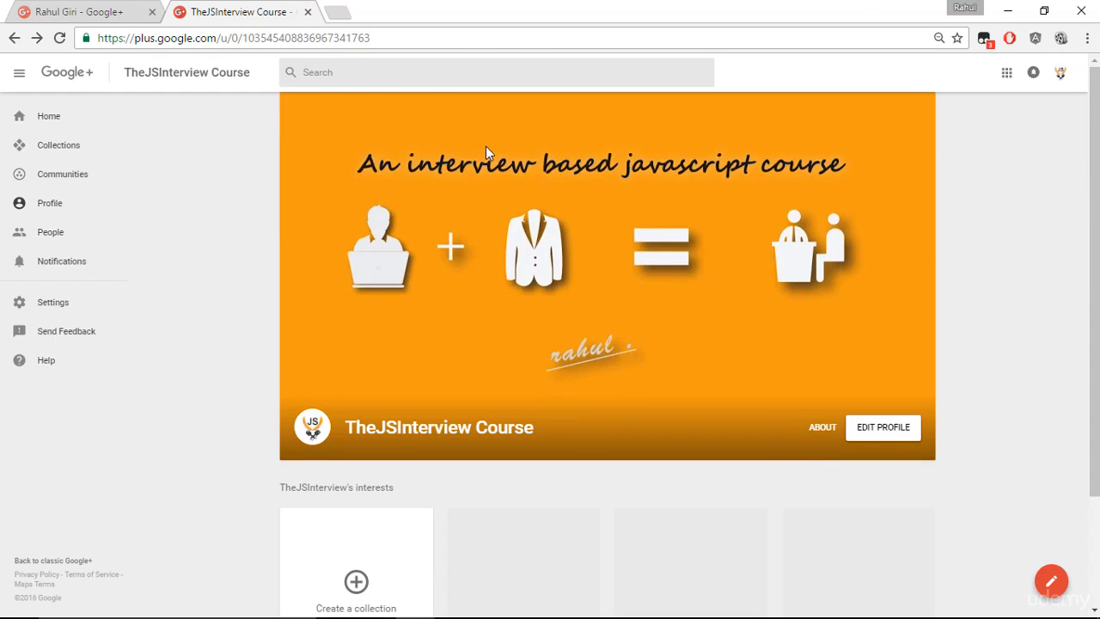
scroll(968, 305, down, 2)
scroll(969, 306, up, 2)
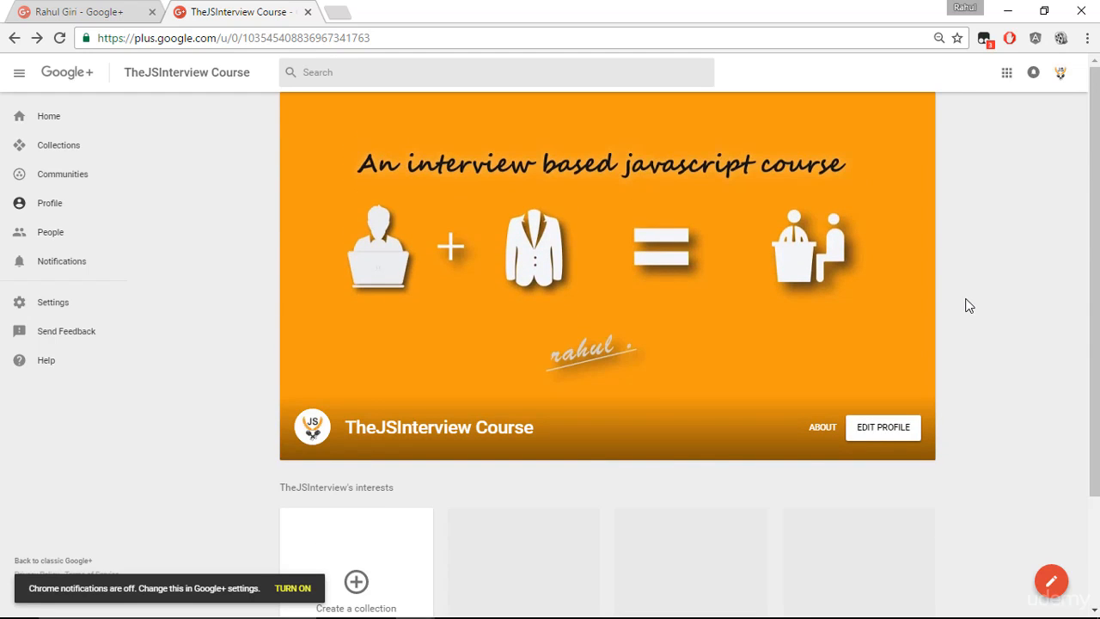
- Compare the live profile with the Photoshop template, then scroll through the finished profile
key(alt+Tab)
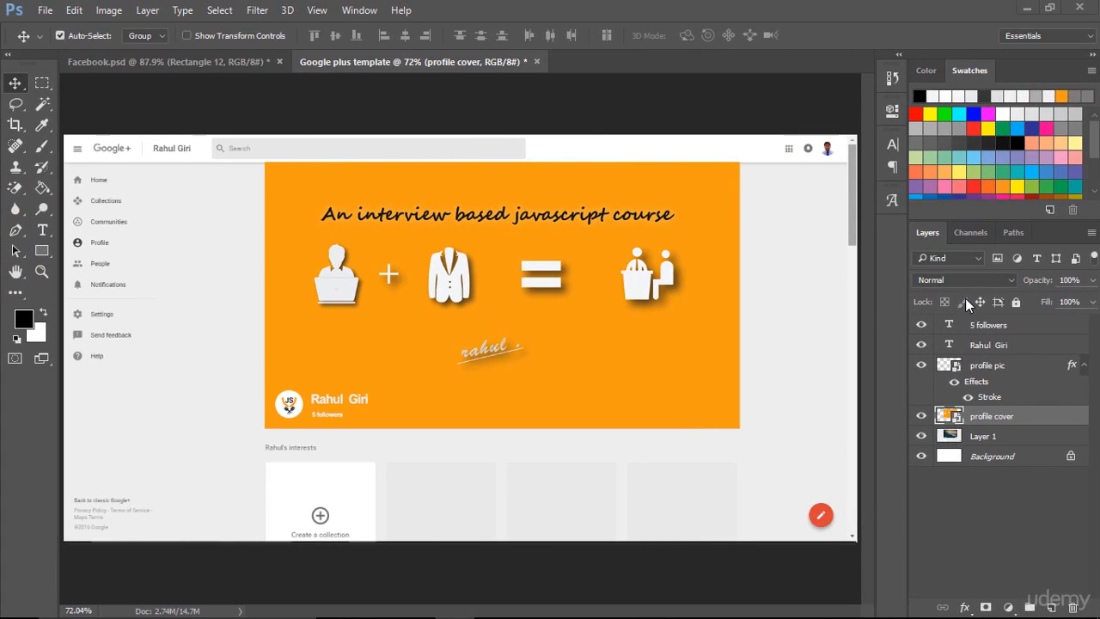
key(alt+Tab)
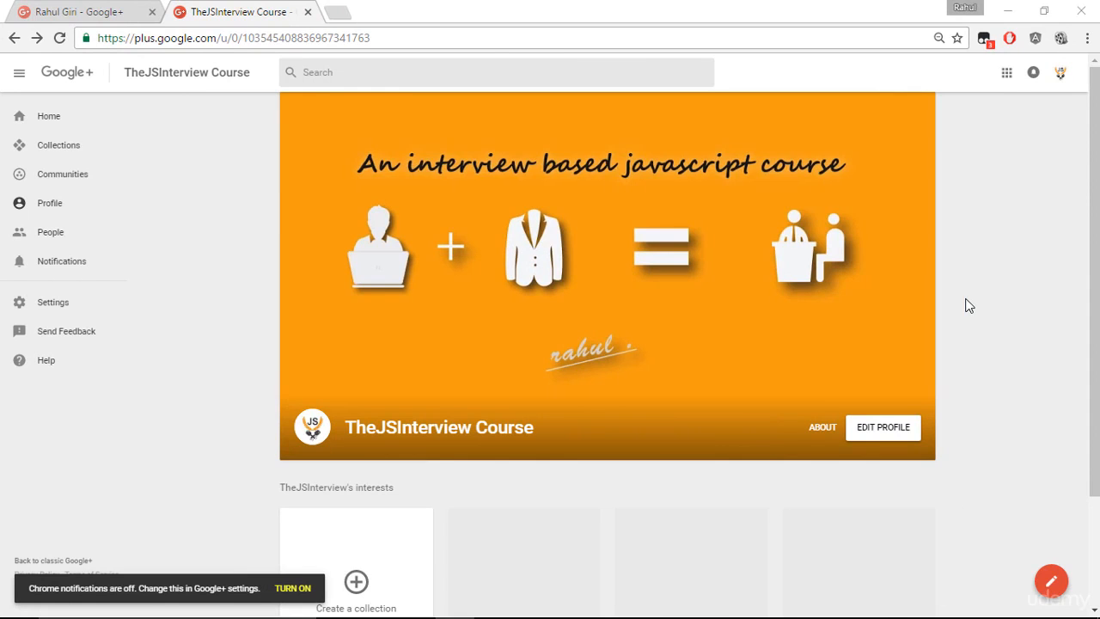
scroll(967, 305, down, 2)
scroll(968, 306, up, 2)
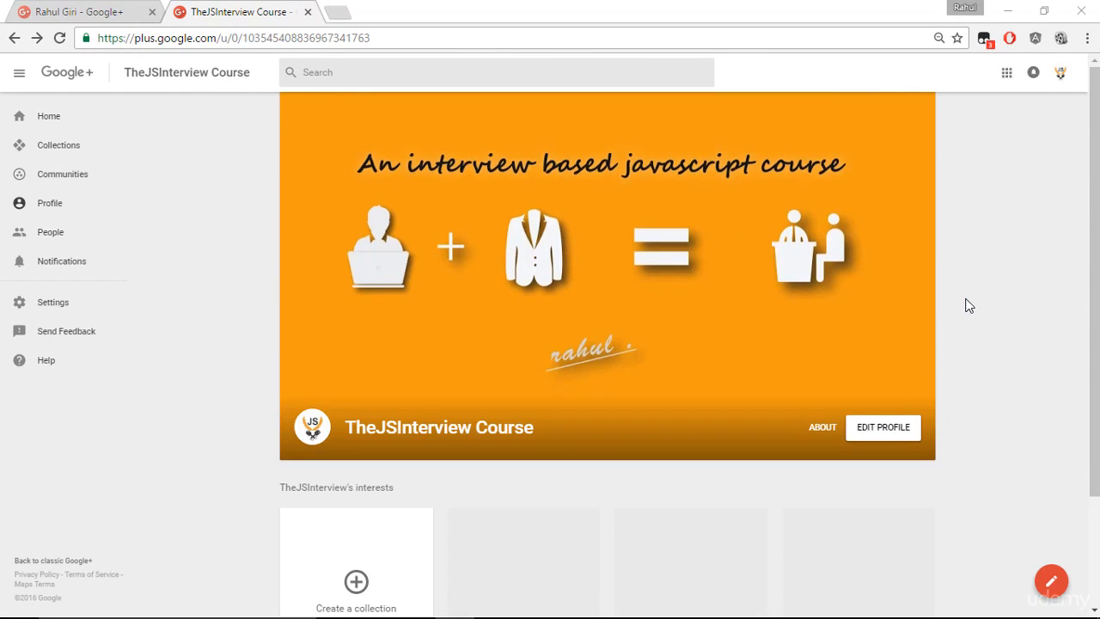
scroll(966, 304, down, 1)
scroll(966, 304, up, 1)
scroll(972, 329, down, 2)
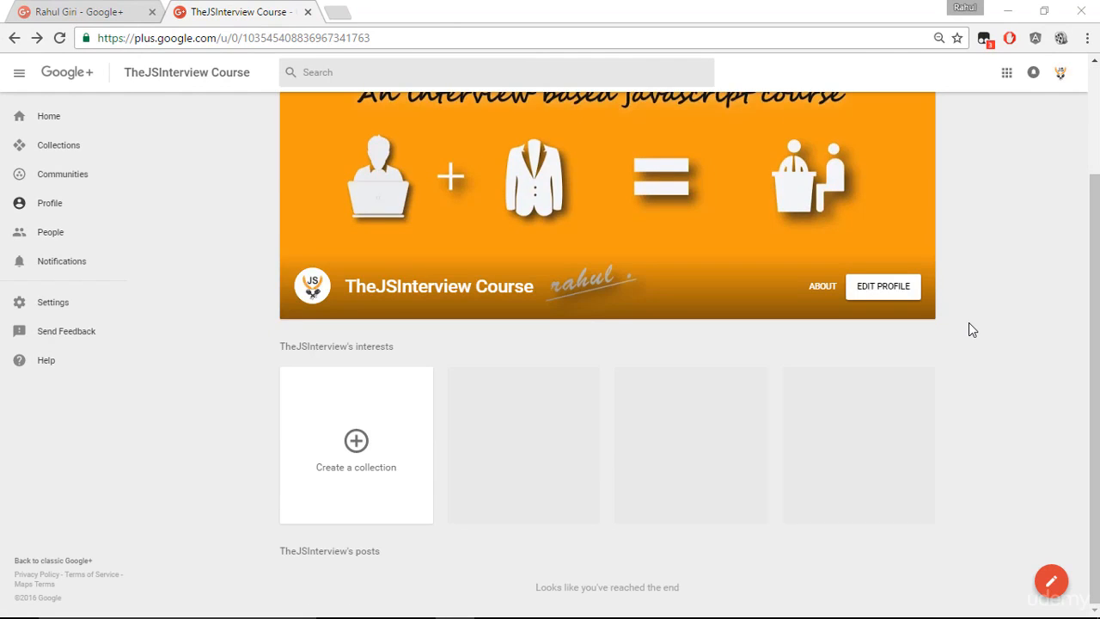
scroll(972, 329, up, 2)
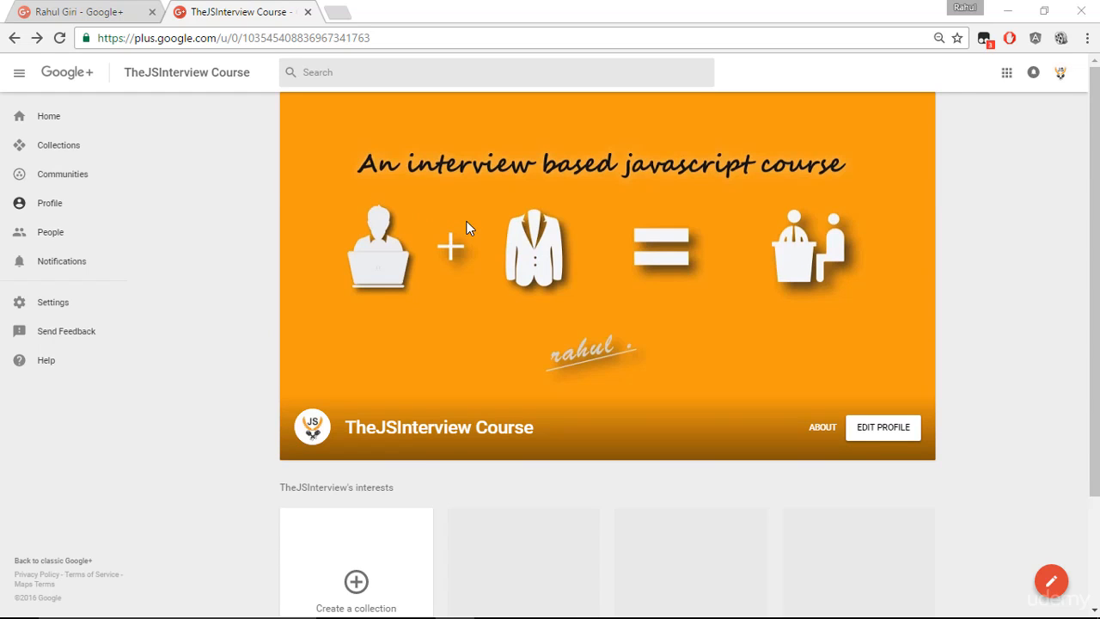
scroll(467, 228, down, 2)
scroll(467, 228, up, 2)
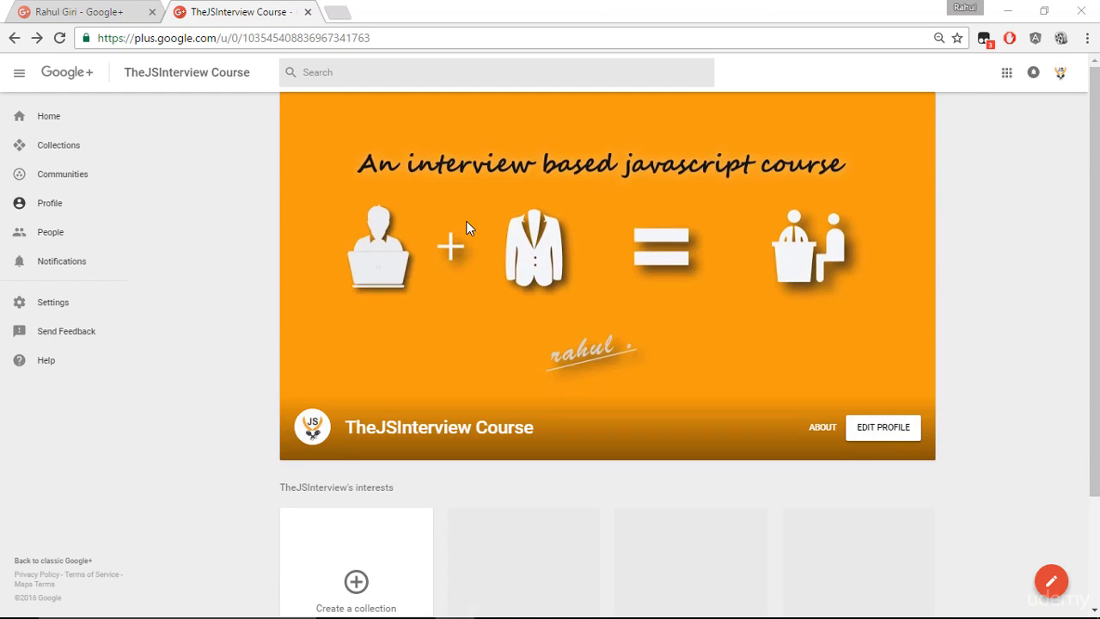